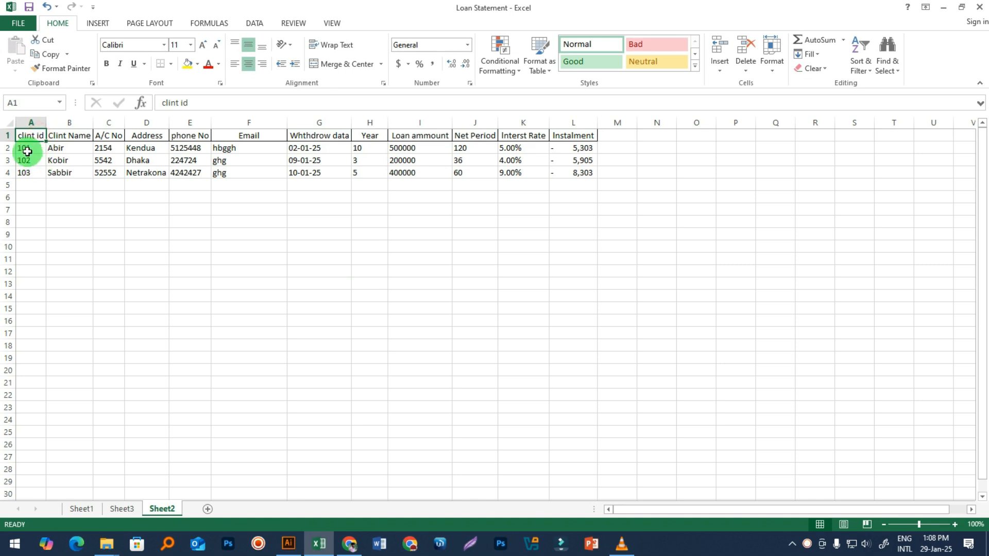
Step: Review the Clint Name and A/C No columns of Sheet2's client table
left_click(74, 115)
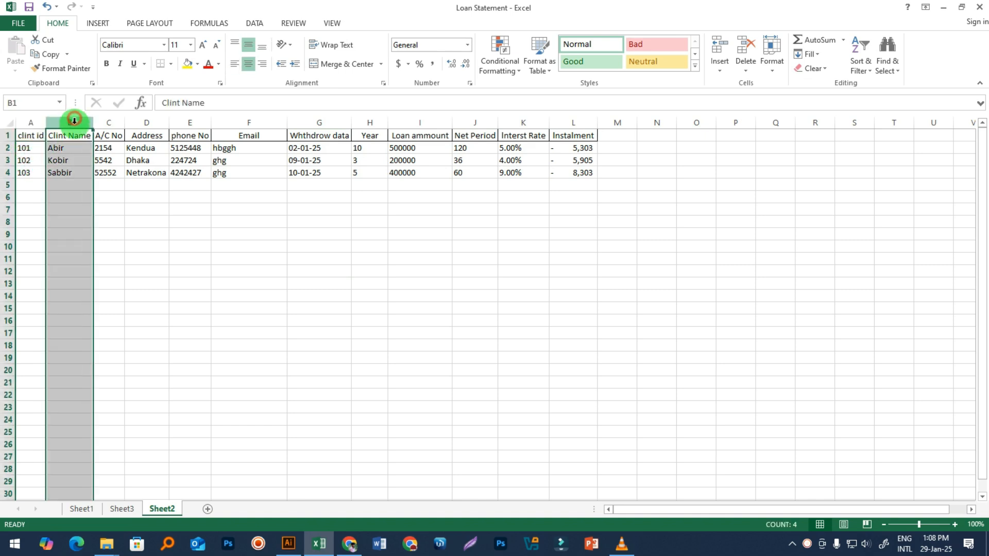
left_click(70, 148)
left_click(68, 160)
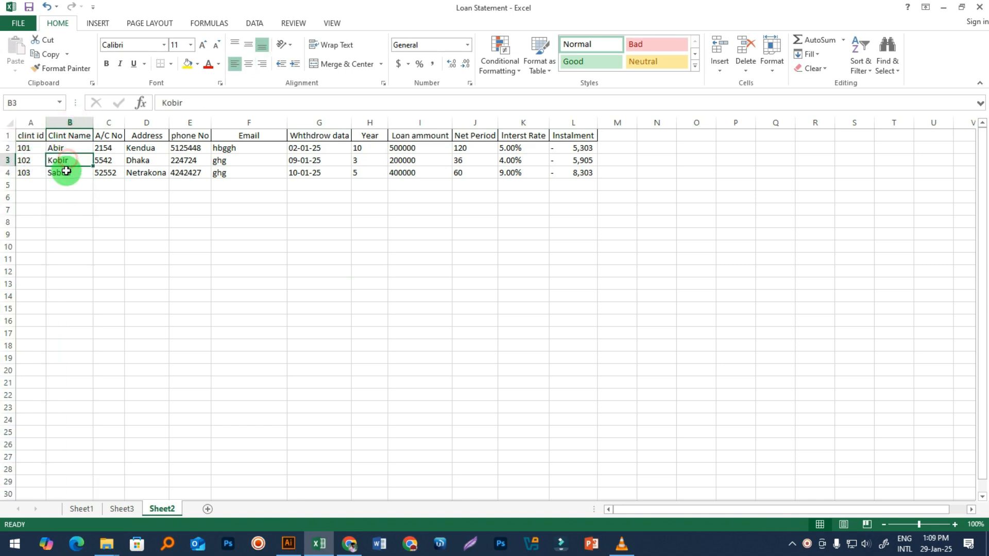
left_click(109, 135)
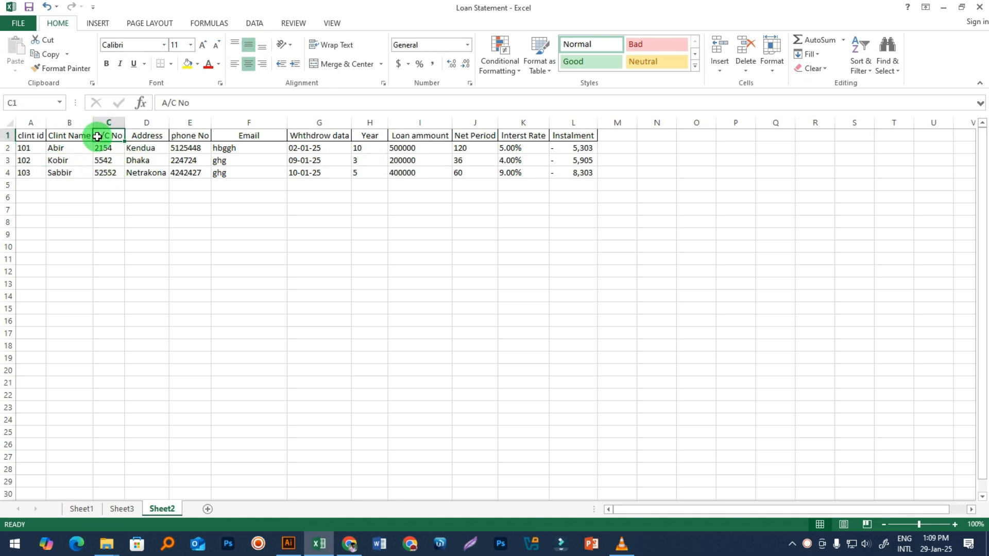
left_click(110, 150)
left_click(112, 160)
left_click(108, 175)
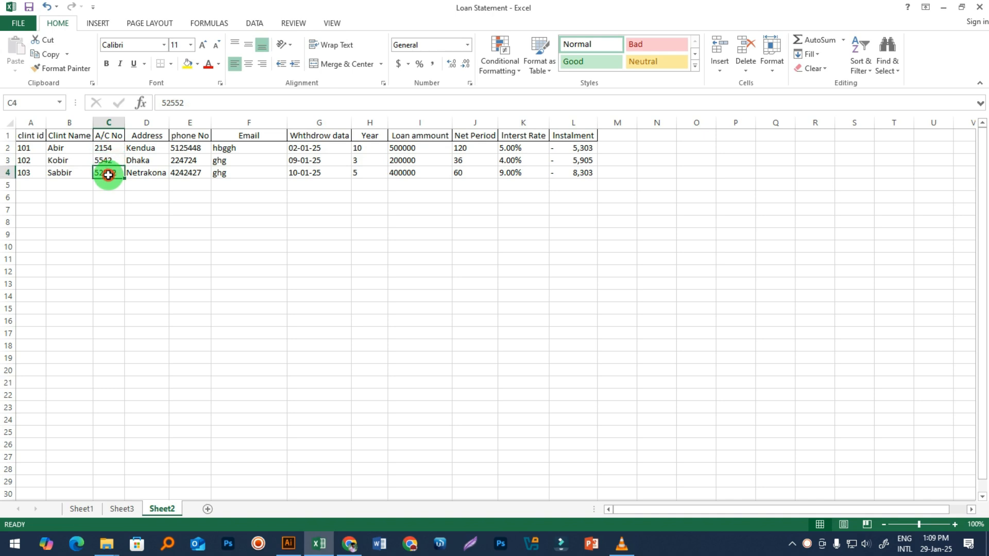
left_click(35, 136)
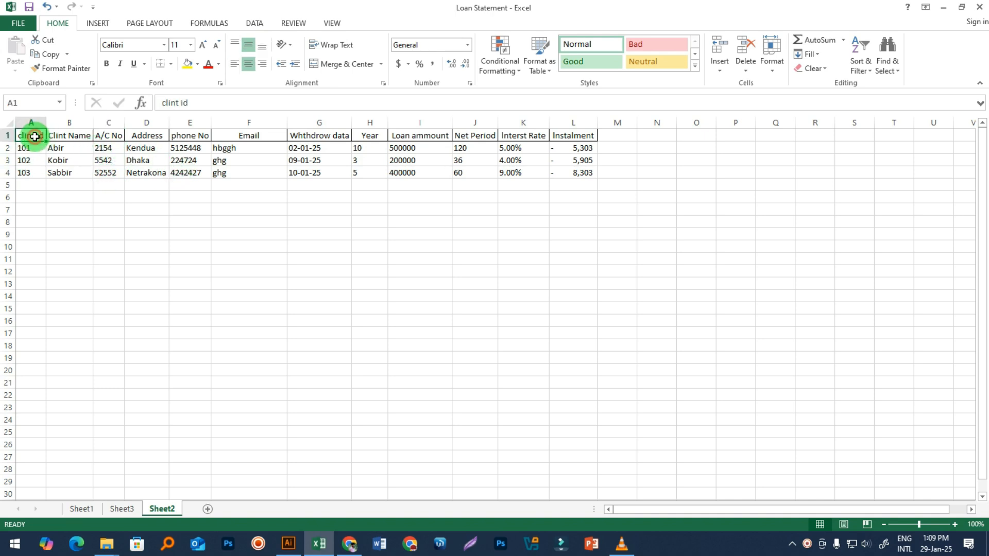
left_click(114, 124)
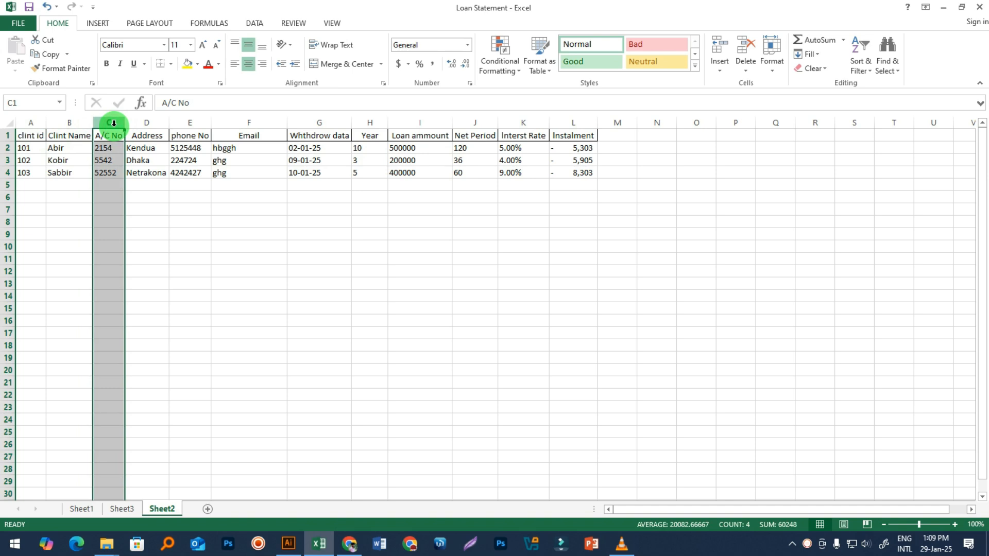
left_click(110, 222)
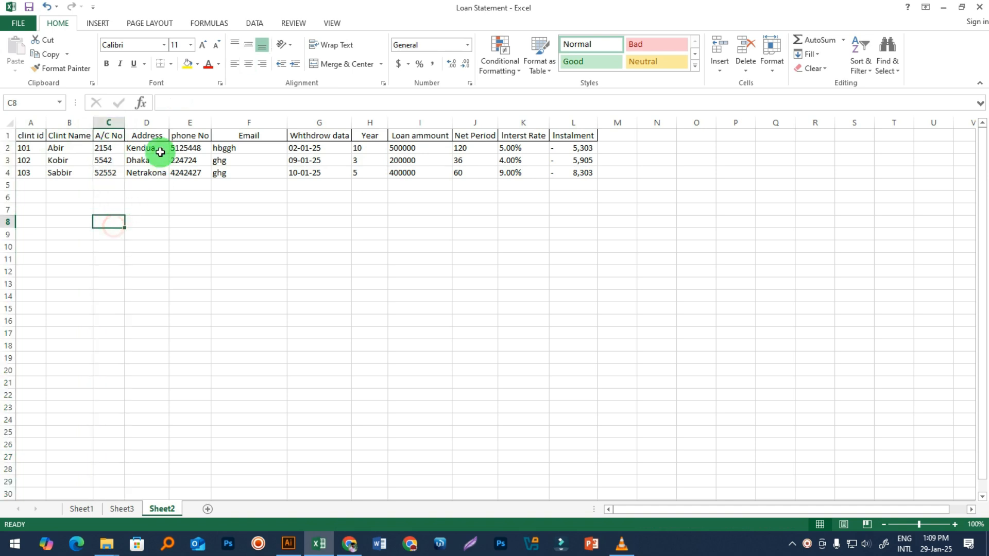
Step: Select the phone, withdraw date, Year, Loan ammount and Net Period values in turn
left_click_drag(173, 148, 182, 172)
left_click_drag(230, 147, 314, 174)
left_click_drag(372, 149, 368, 172)
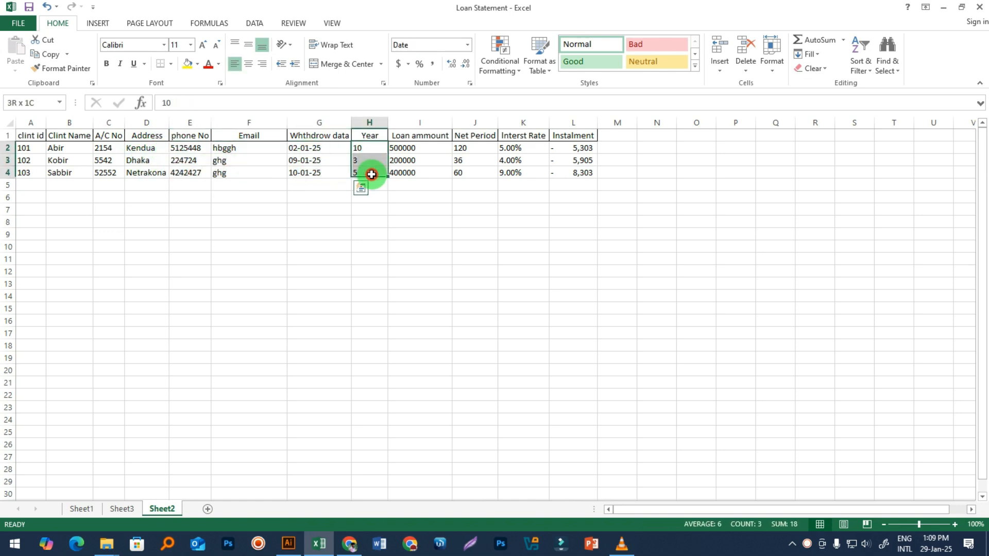
left_click_drag(413, 133, 413, 180)
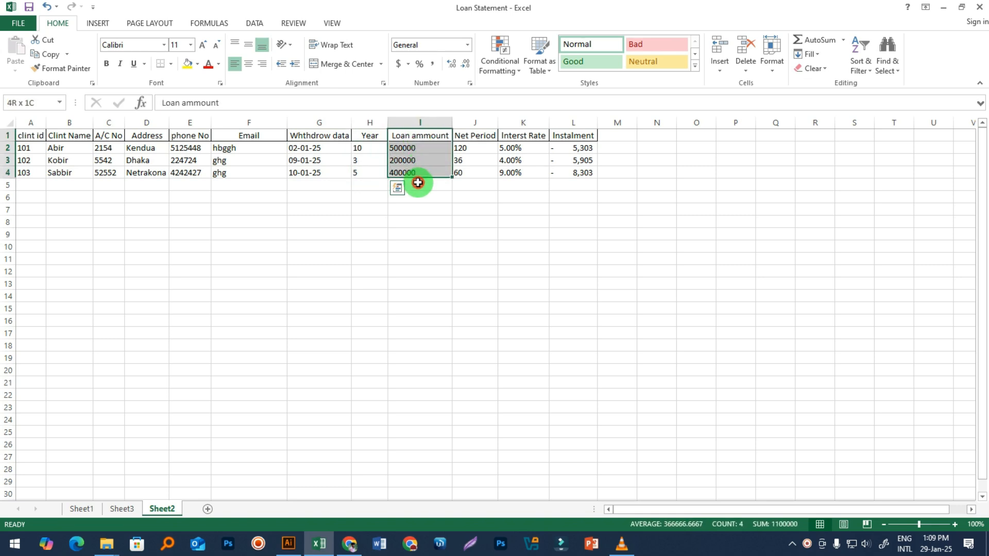
left_click_drag(464, 147, 464, 177)
left_click(430, 221)
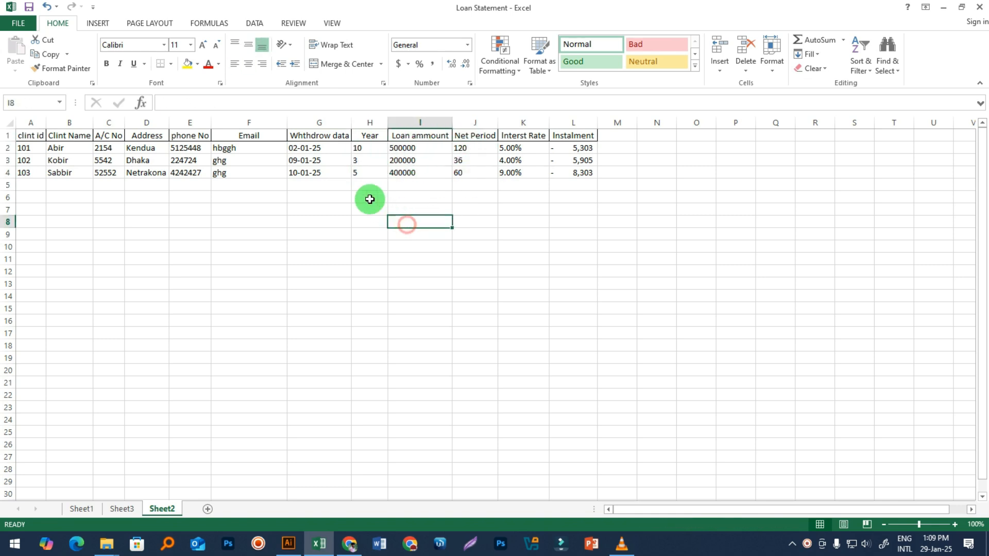
Step: Check the Net Period formulas, confirming J2 references the Year value
left_click(460, 170)
left_click(462, 161)
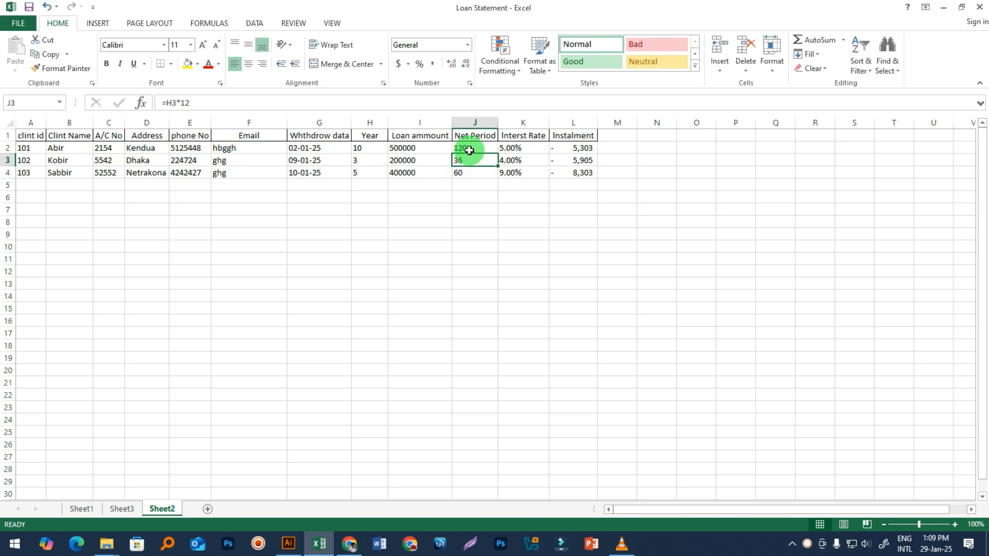
left_click(467, 149)
double_click(474, 148)
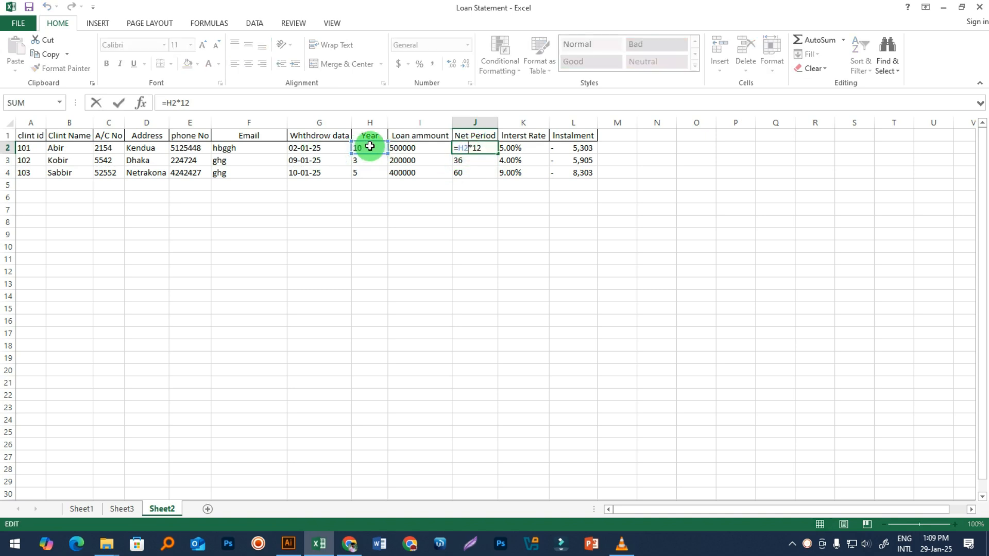
key("Return")
key("Return")
key("Return")
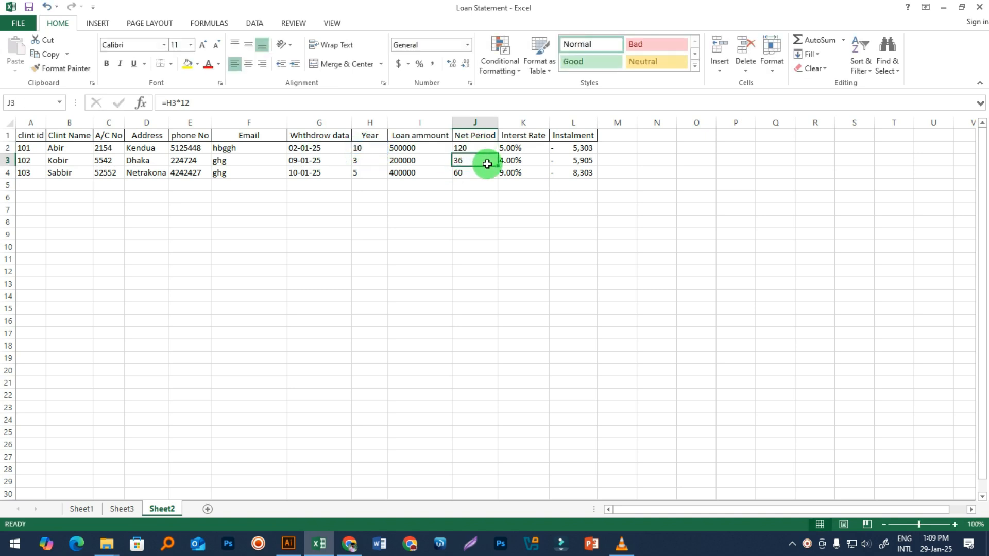
left_click(470, 148)
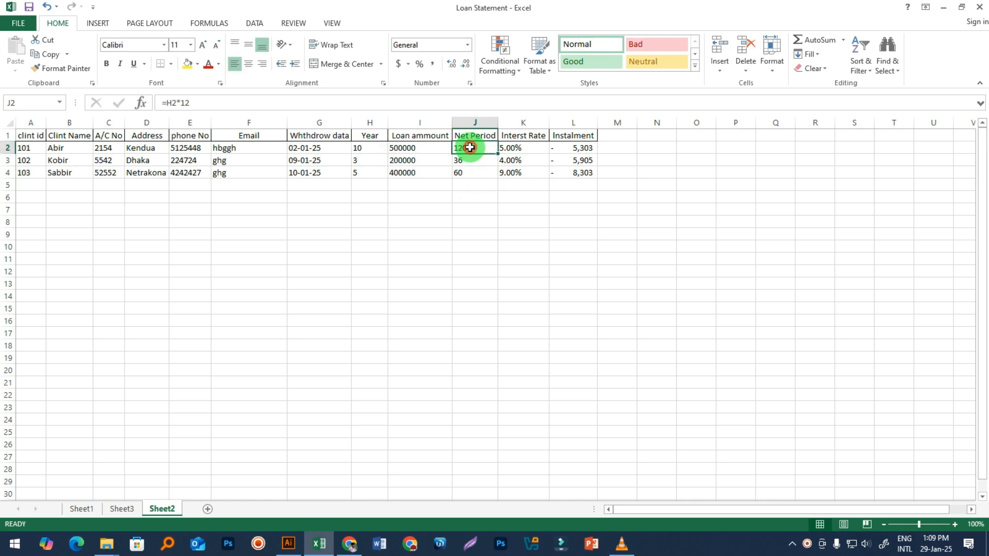
double_click(471, 147)
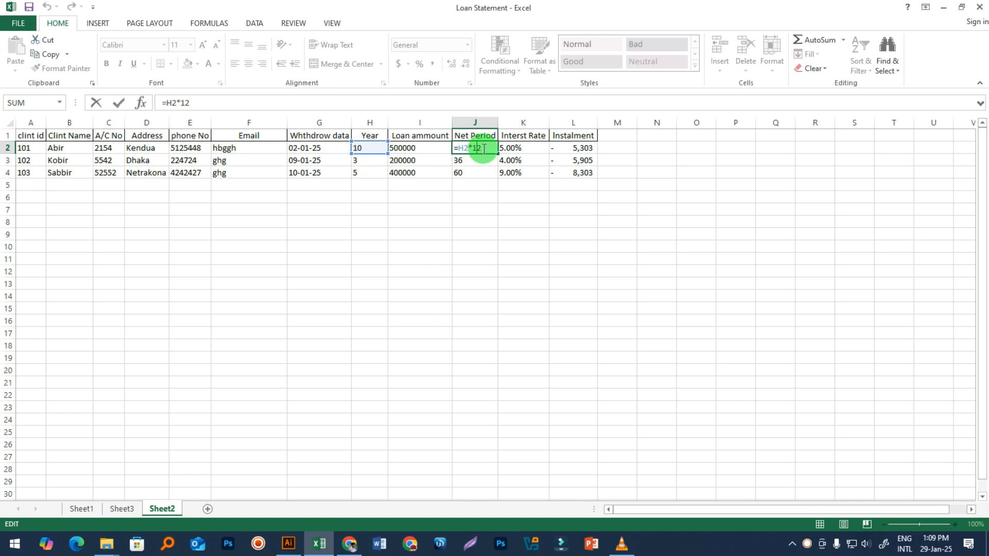
key("Return")
Step: Check the 5% and 4% interest rates and the argument references of L2's PMT formula
left_click(535, 222)
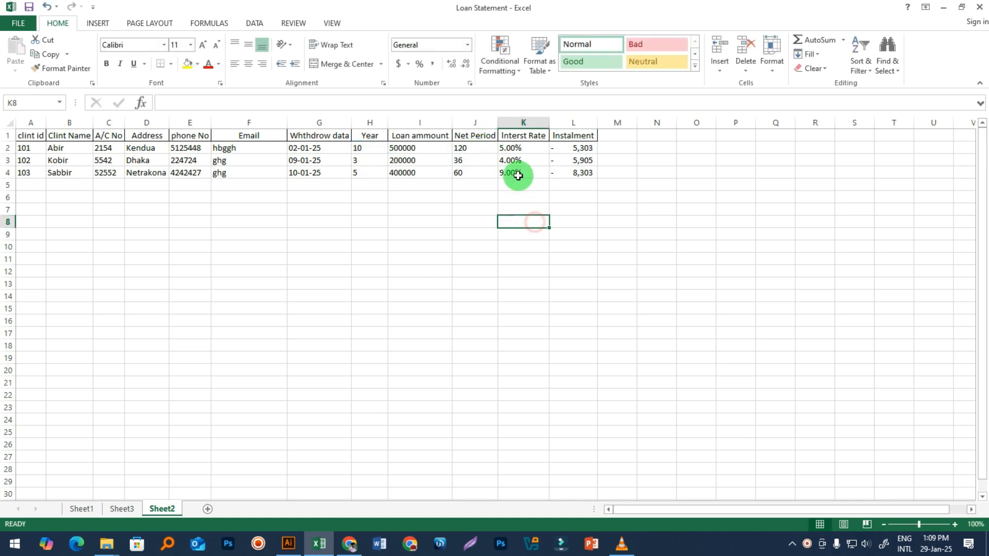
left_click(512, 150)
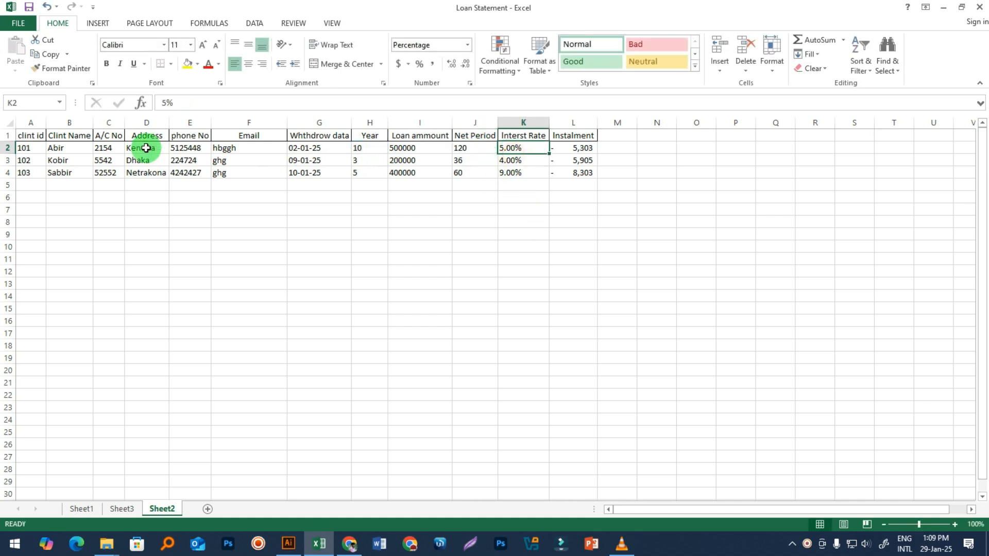
left_click(520, 164)
left_click(579, 151)
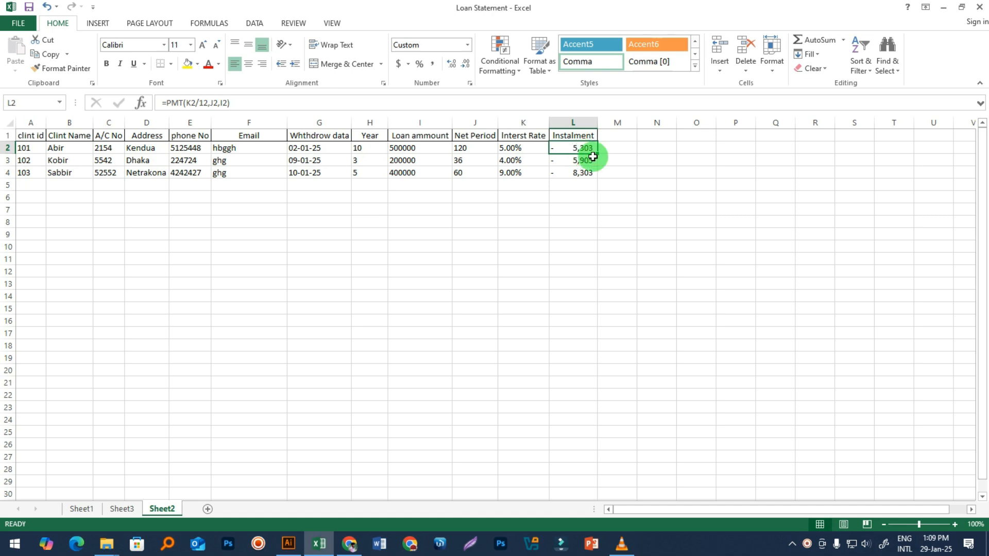
left_click(565, 149)
double_click(565, 149)
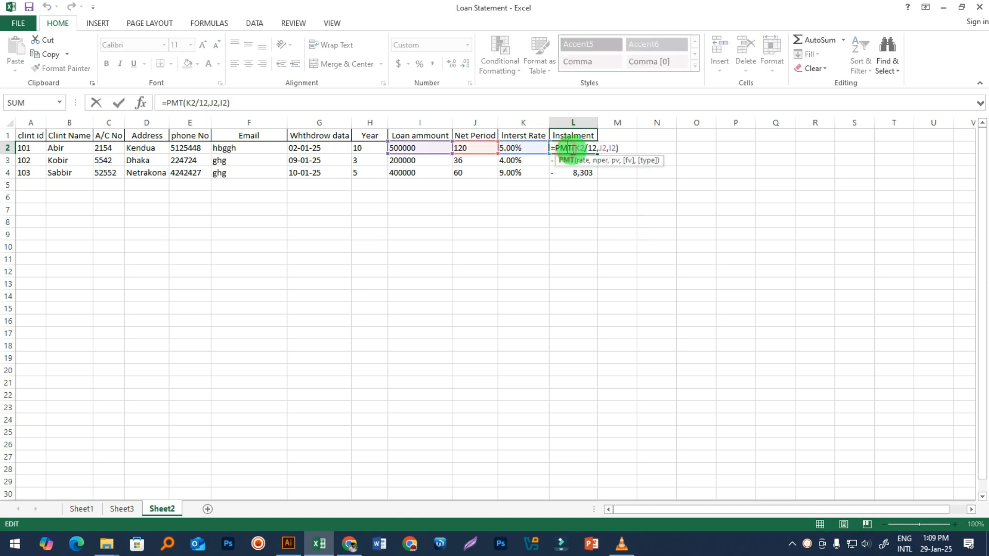
key("Return")
left_click(656, 197)
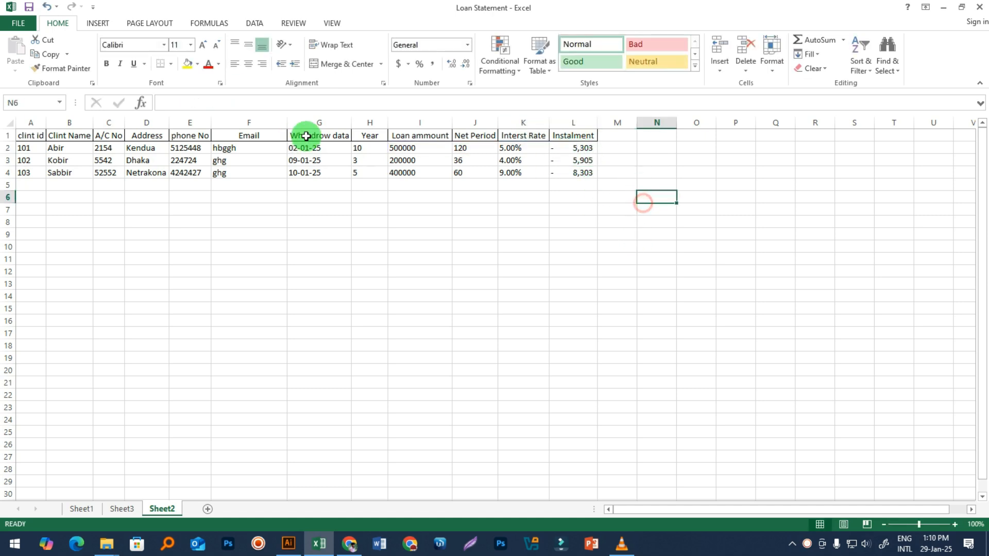
left_click_drag(566, 149, 565, 177)
double_click(571, 150)
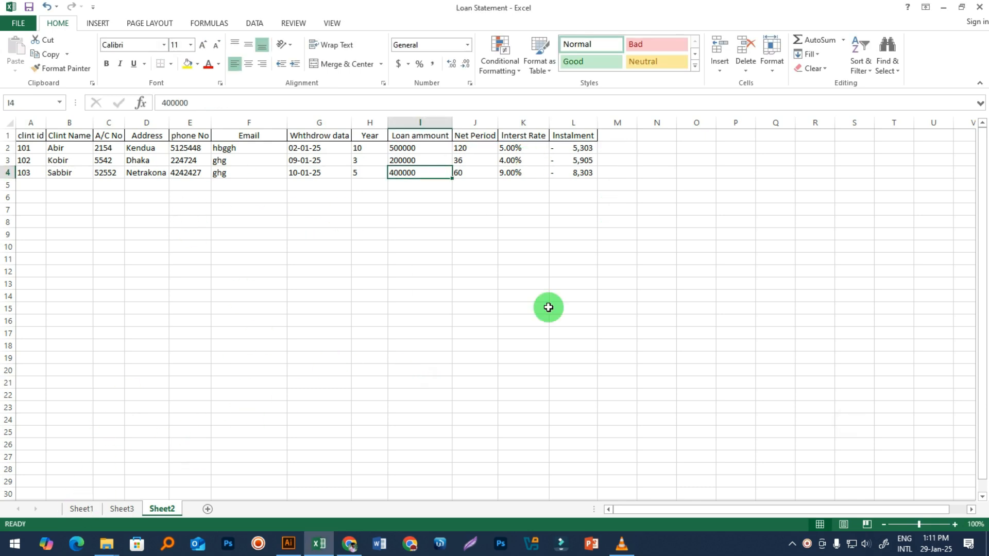
Step: Clear the Instalment cells L2:L4 and start a PMT function in L2
left_click_drag(577, 149, 579, 176)
key("Delete")
left_click(622, 254)
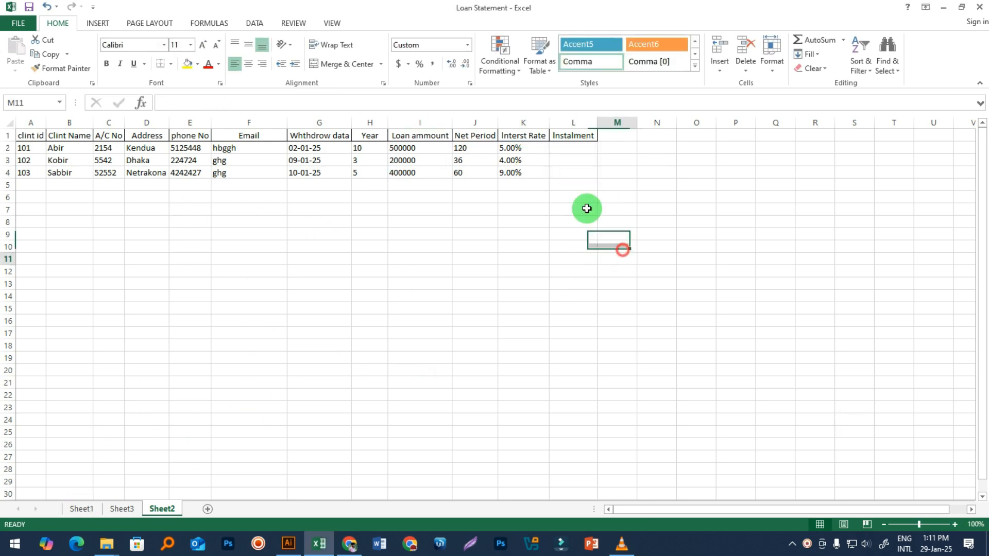
left_click(558, 146)
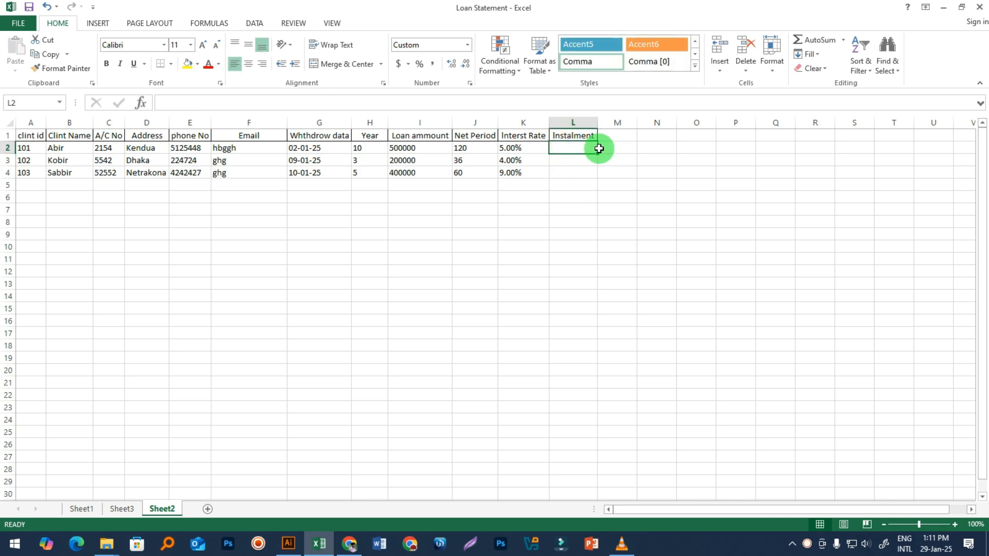
type("=")
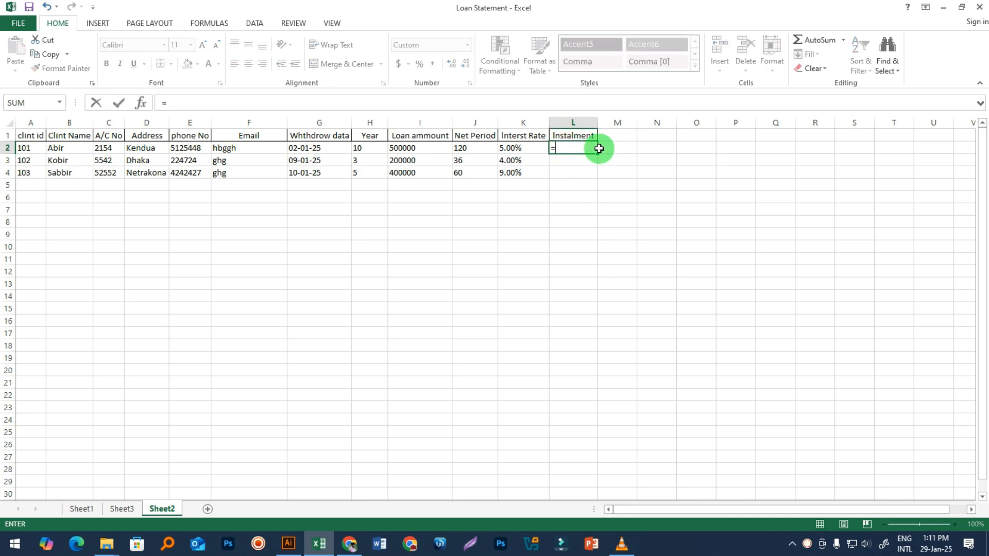
type("pm")
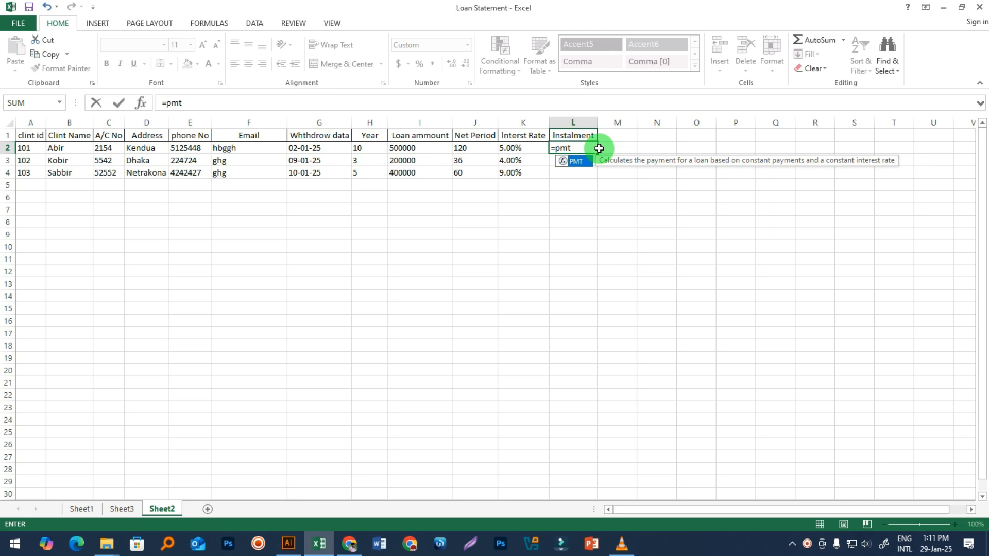
type("t")
key("Tab")
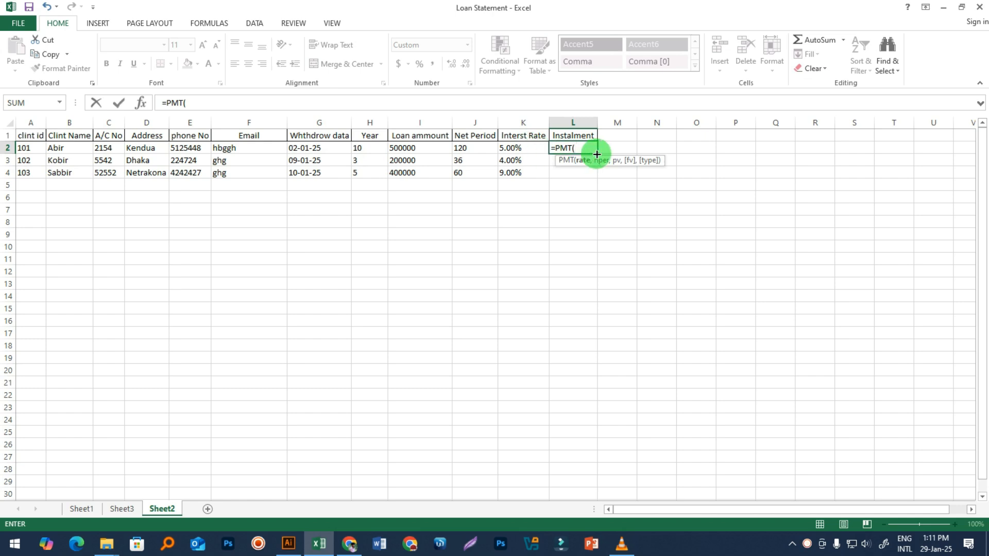
Step: Complete =PMT(K2/12,J2,I2) in L2 and fill it down to L4, giving 5,303, 5,905 and 8,303
left_click(511, 148)
type("/12")
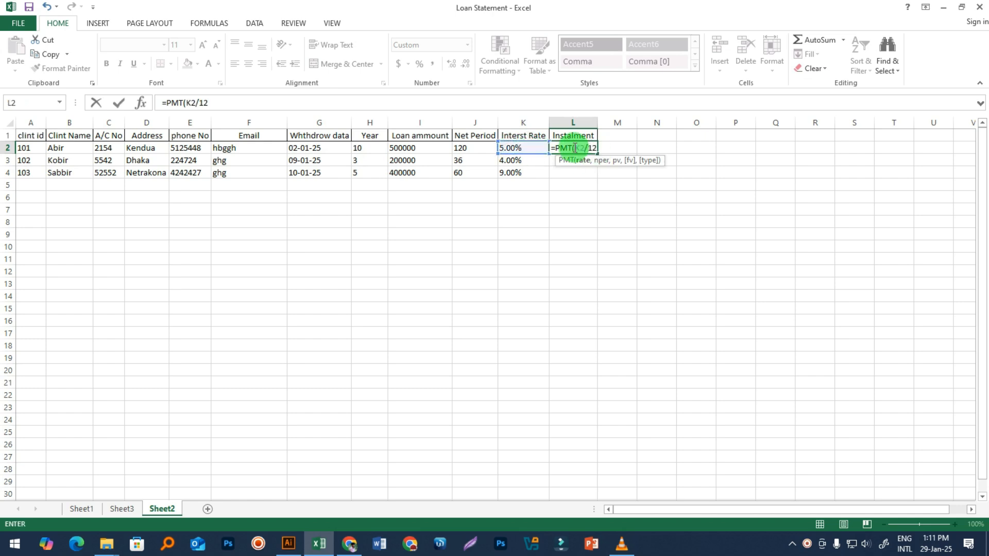
key("Return")
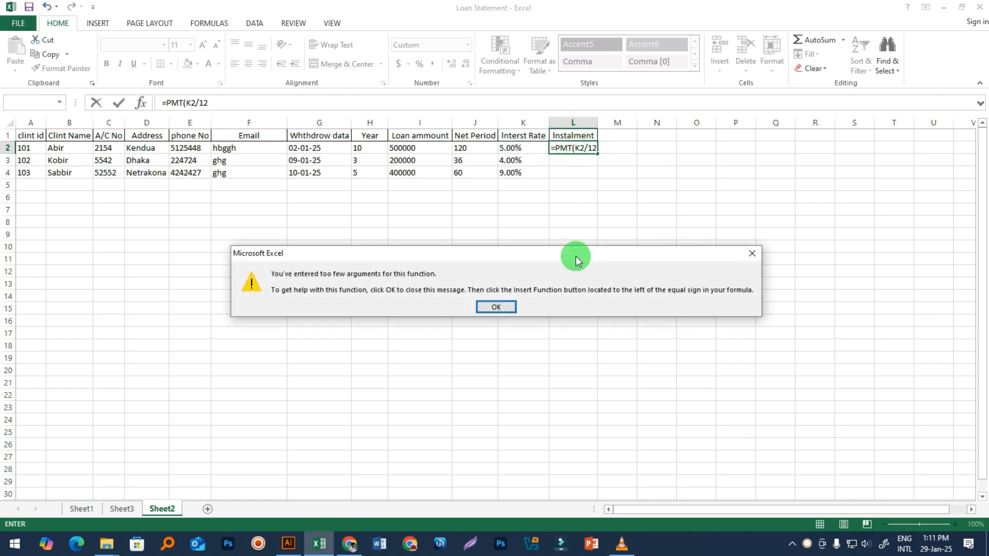
left_click(496, 307)
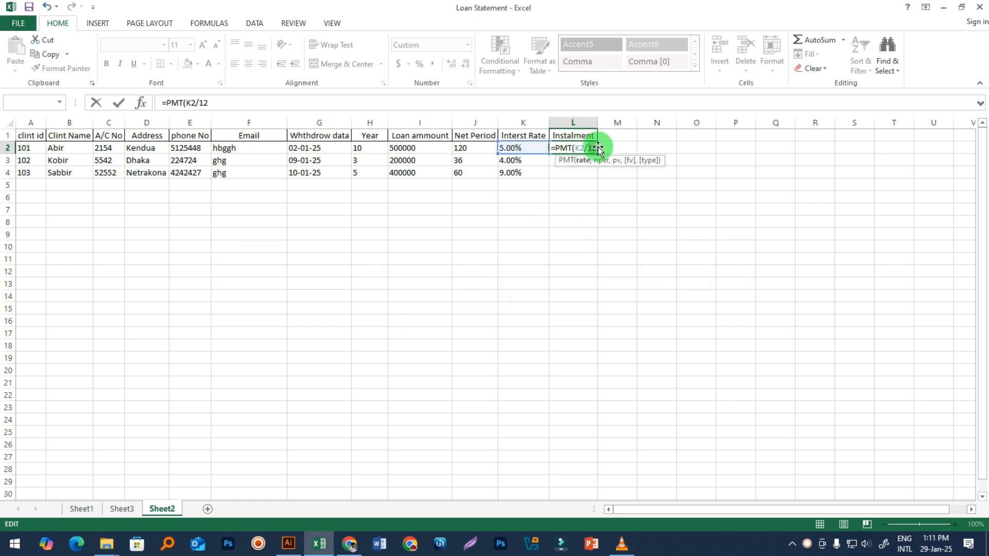
left_click(595, 149)
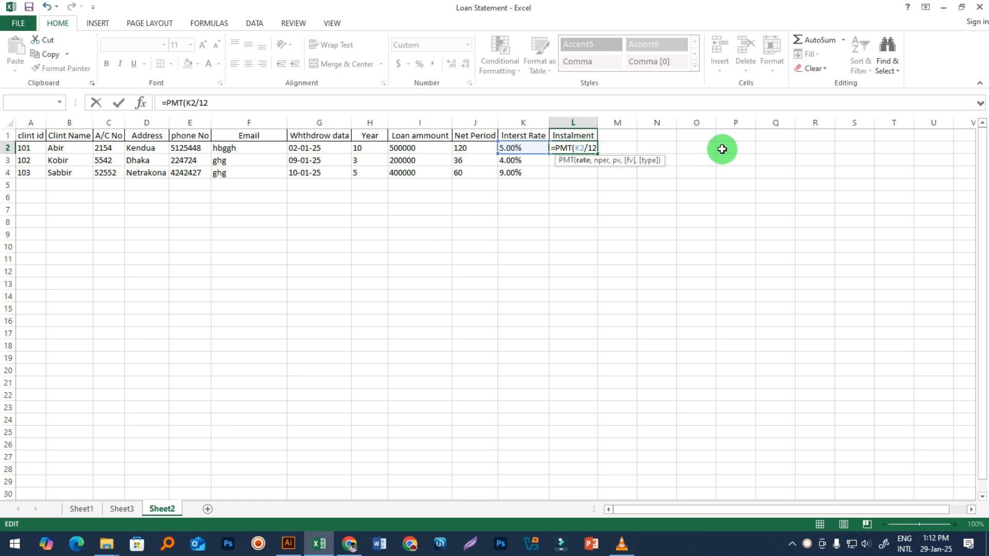
type(",")
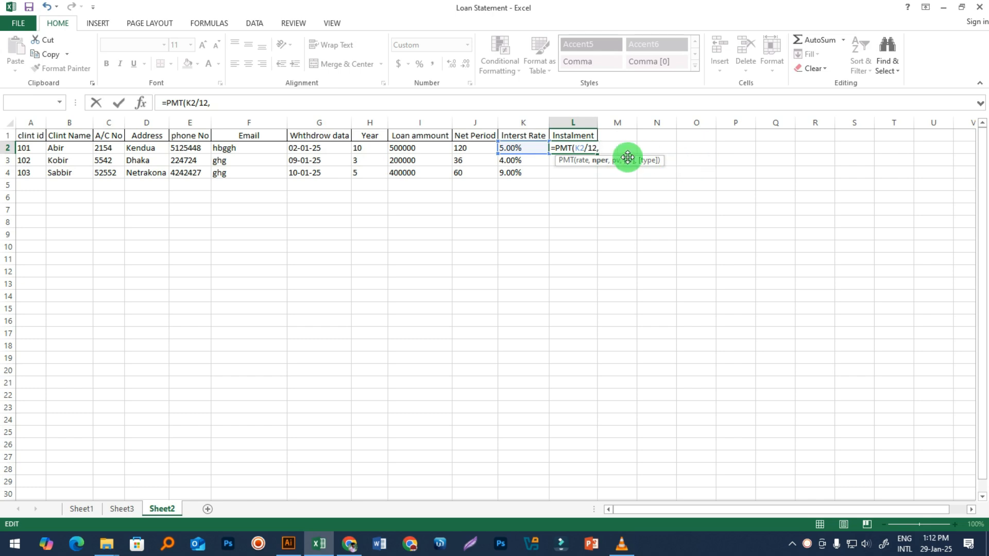
left_click(469, 148)
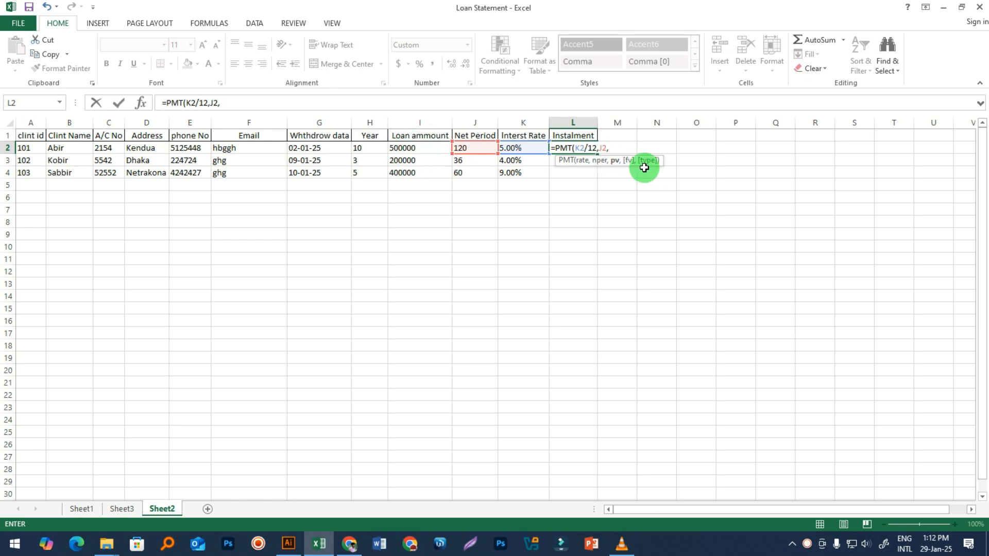
left_click(408, 148)
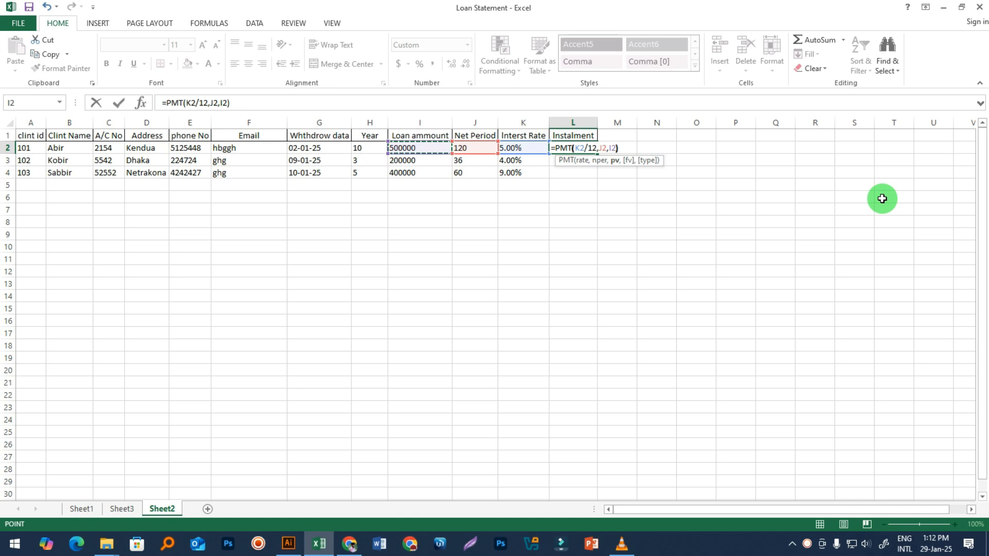
key("Return")
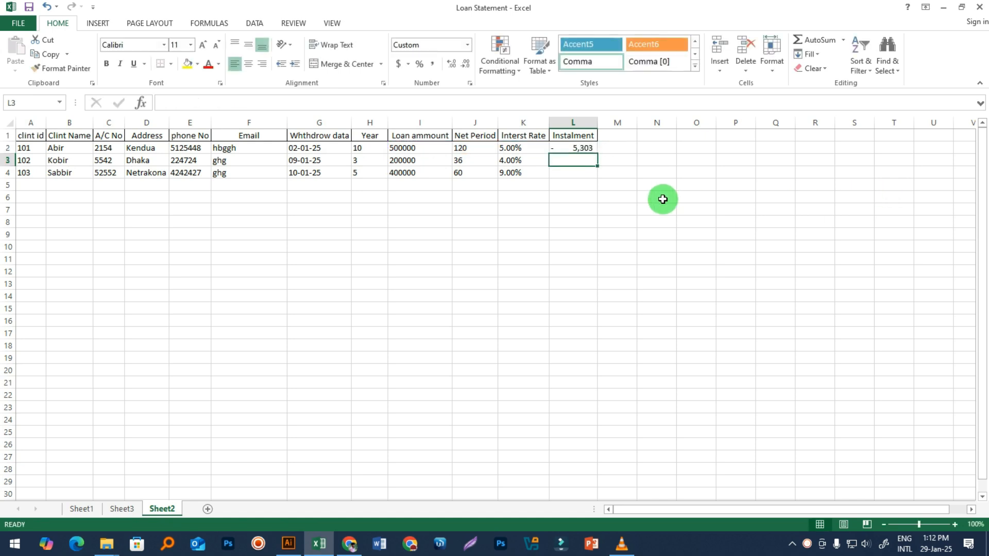
left_click(565, 151)
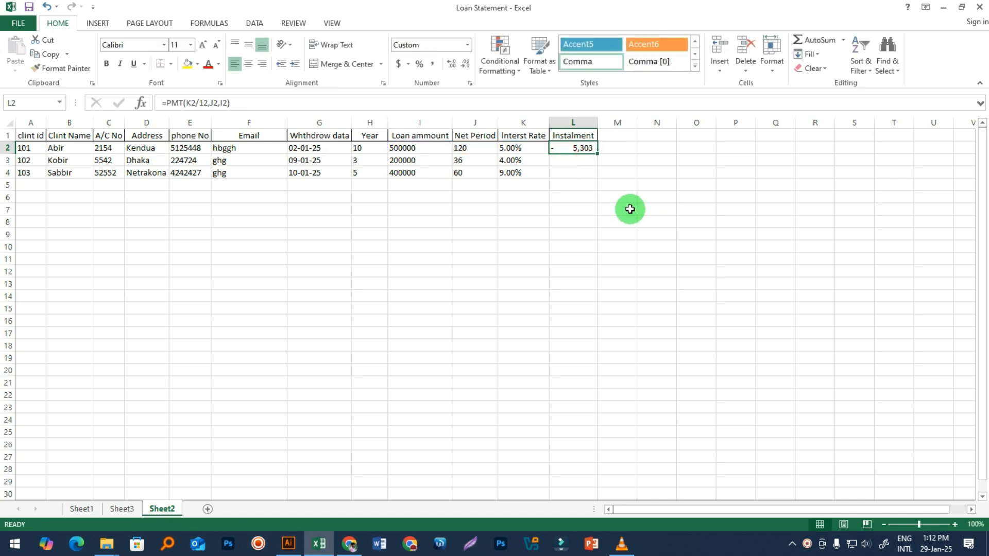
left_click_drag(597, 154, 592, 175)
Step: On Sheet1, clear the client fields B6:B11 and the loan values E9:E11
left_click(574, 261)
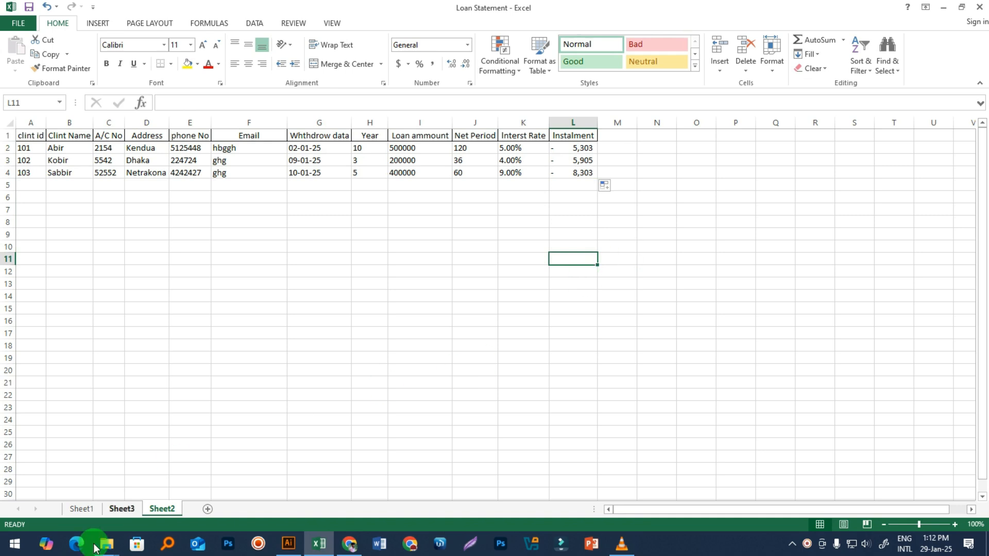
left_click(81, 508)
left_click(586, 307)
left_click_drag(154, 236, 152, 309)
key("Delete")
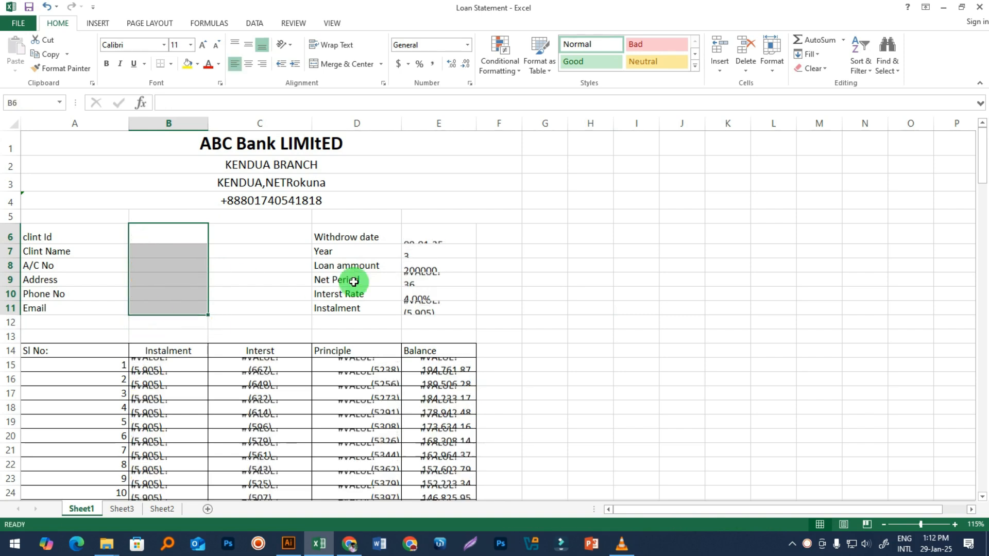
left_click_drag(425, 292, 427, 309)
key("Delete")
left_click(431, 279)
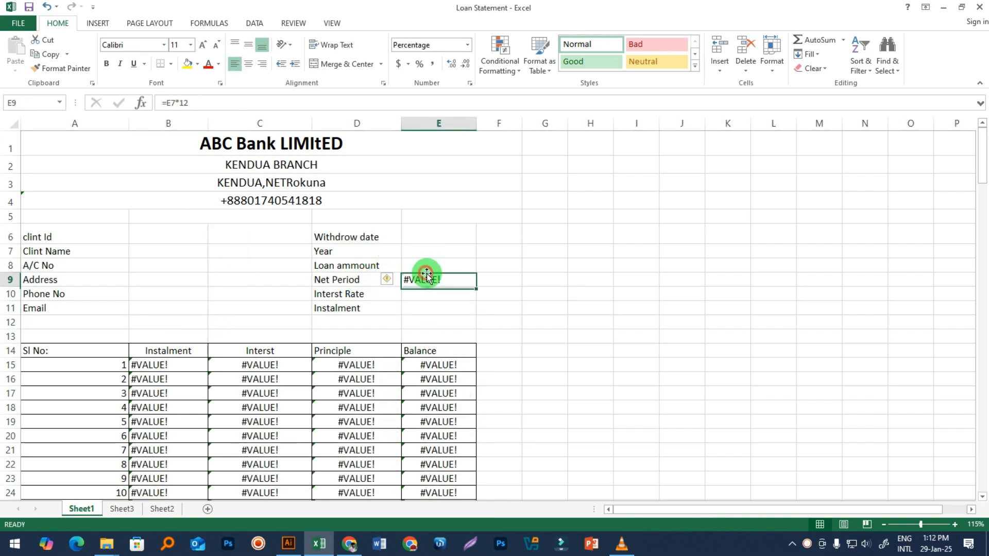
key("Delete")
left_click(489, 305)
Step: Inspect the Balance formula, the E8 Loan ammount lookup and the client ID cell B6
left_click(443, 366)
scroll(254, 283, "down", 2)
scroll(413, 221, "up", 2)
left_click(437, 264)
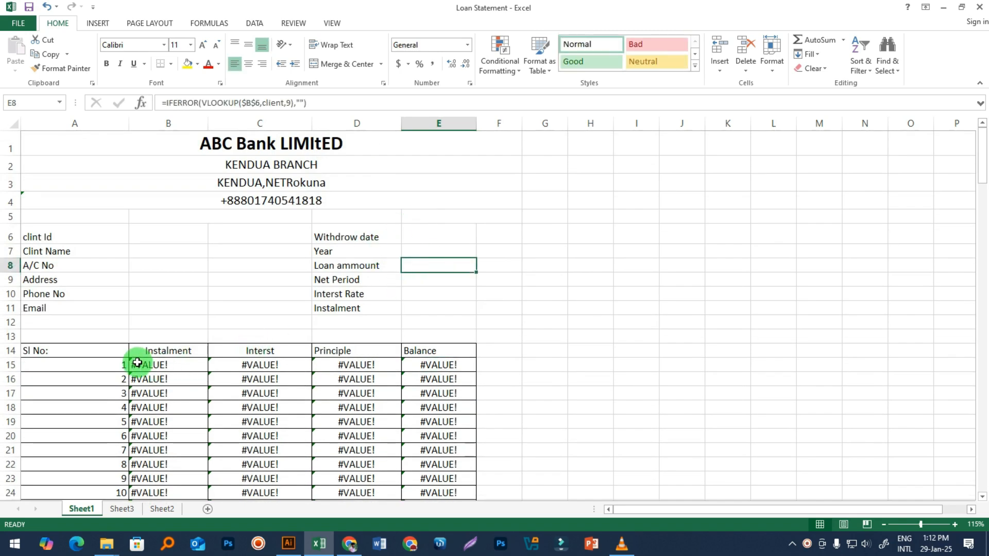
left_click(160, 265)
left_click(154, 237)
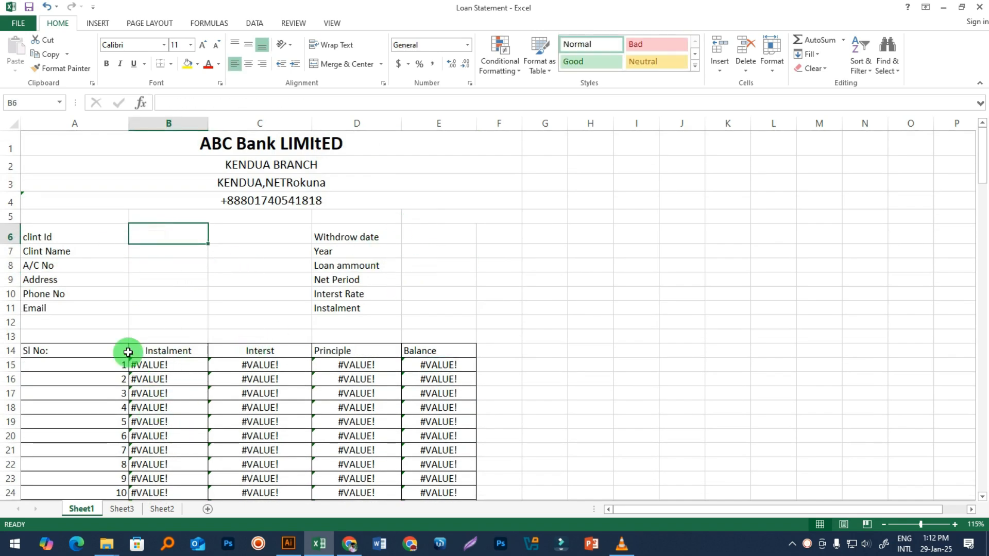
left_click_drag(126, 351, 288, 421)
left_click(547, 425)
left_click(175, 234)
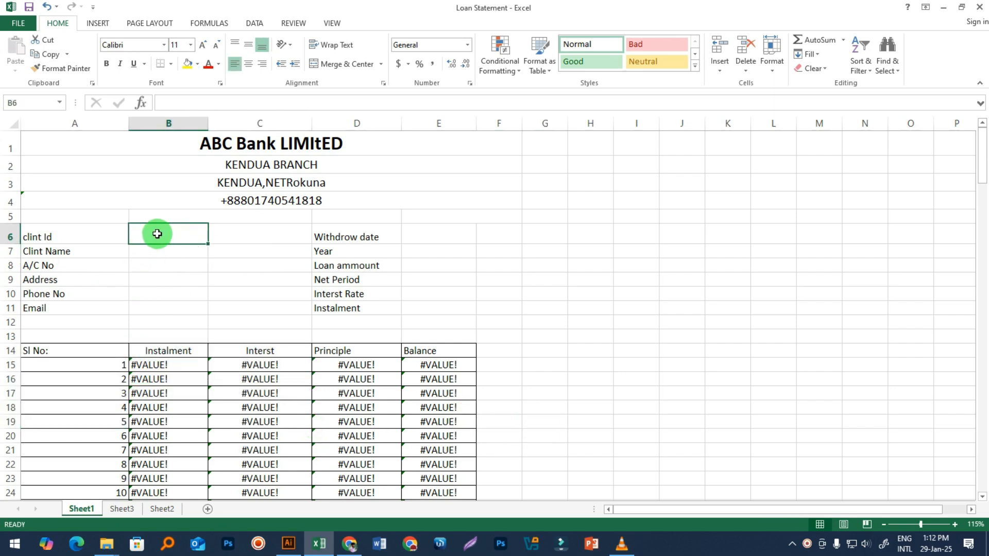
Step: Compare Sheet2's client id 101 and its account number with Sheet1's fields
left_click(162, 509)
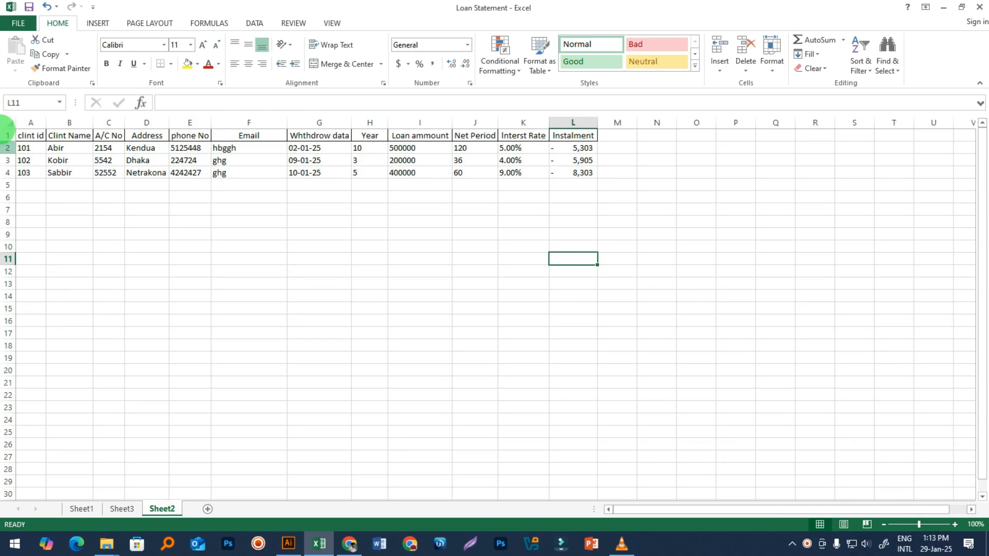
left_click(23, 147)
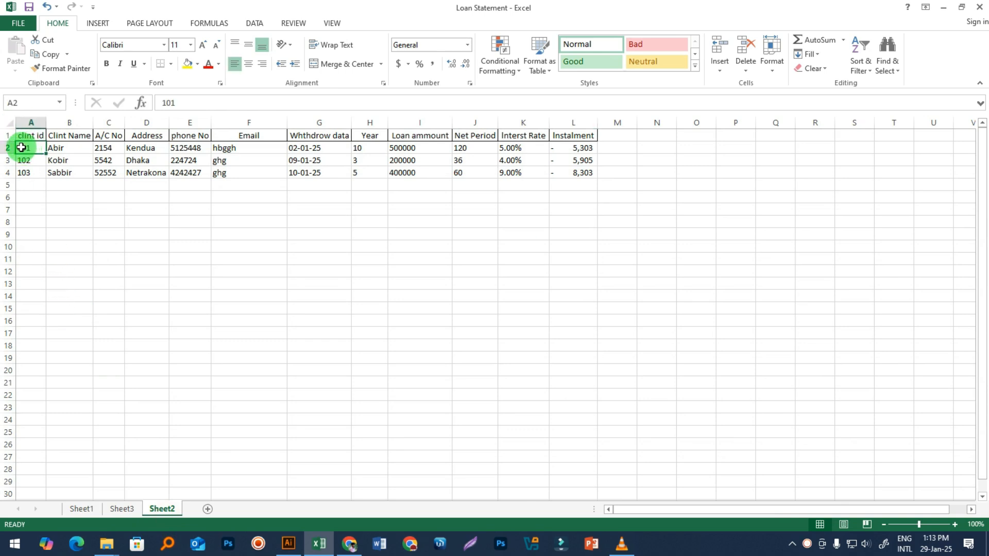
left_click(106, 148)
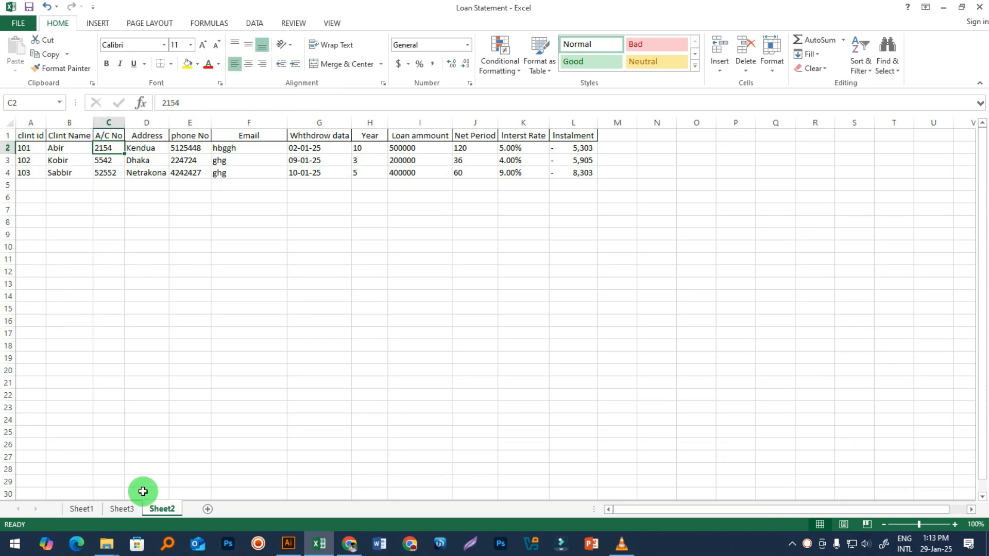
left_click(81, 508)
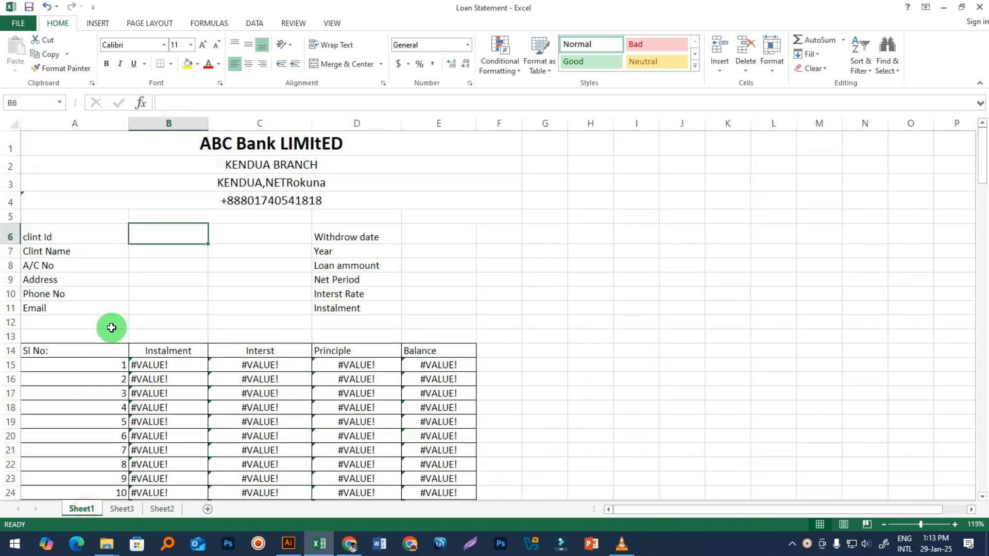
left_click(167, 265)
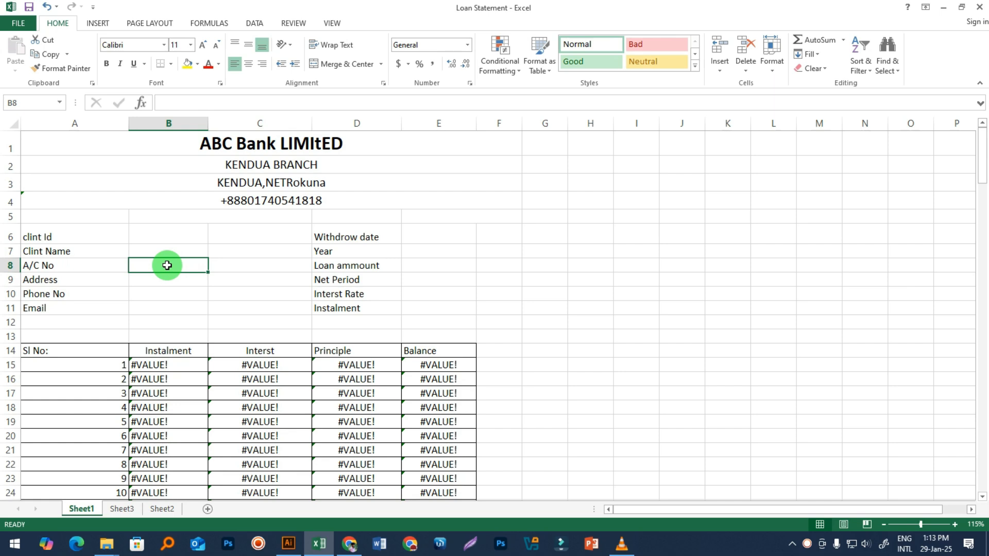
left_click(159, 234)
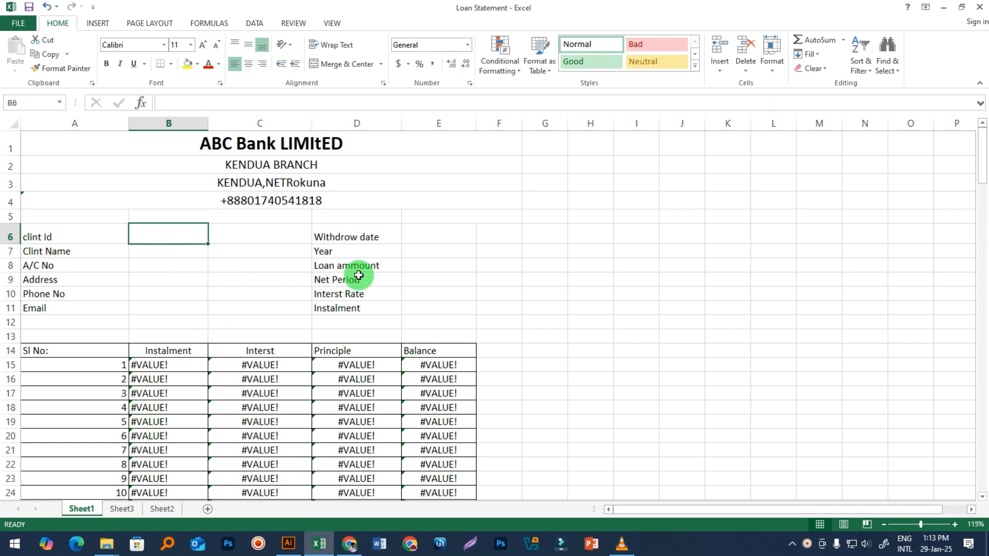
Step: Step through the client fields from client ID B6 down to Email B11
left_click(156, 255)
left_click(157, 233)
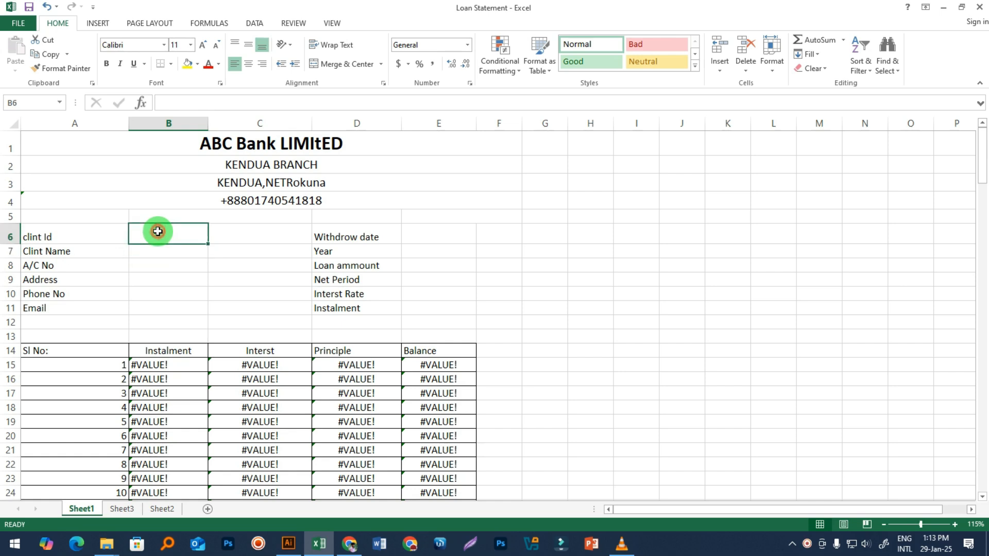
left_click(159, 249)
left_click(159, 263)
left_click(160, 280)
left_click(161, 293)
left_click(162, 308)
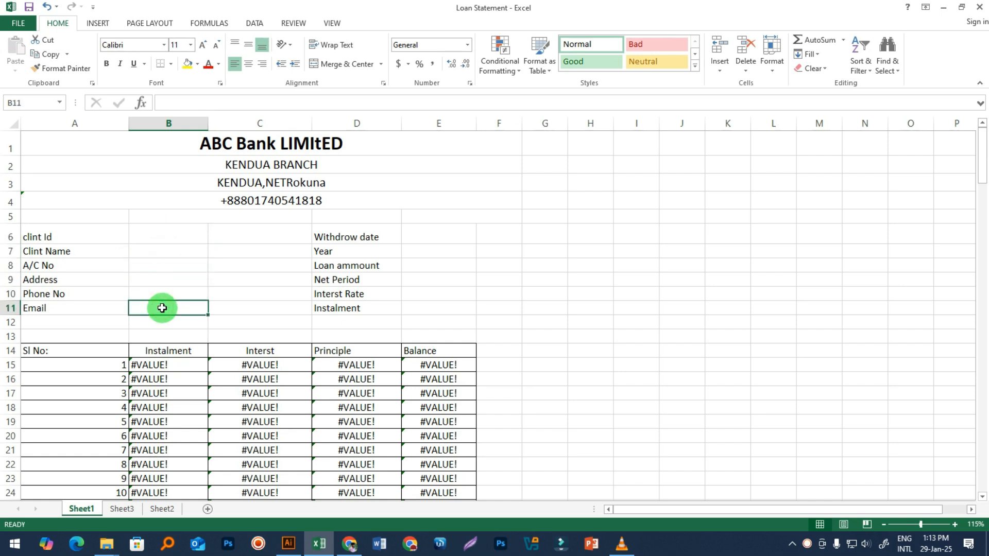
Step: Review the loan detail cells E6:E11 and the field labels in columns A and D
left_click(424, 231)
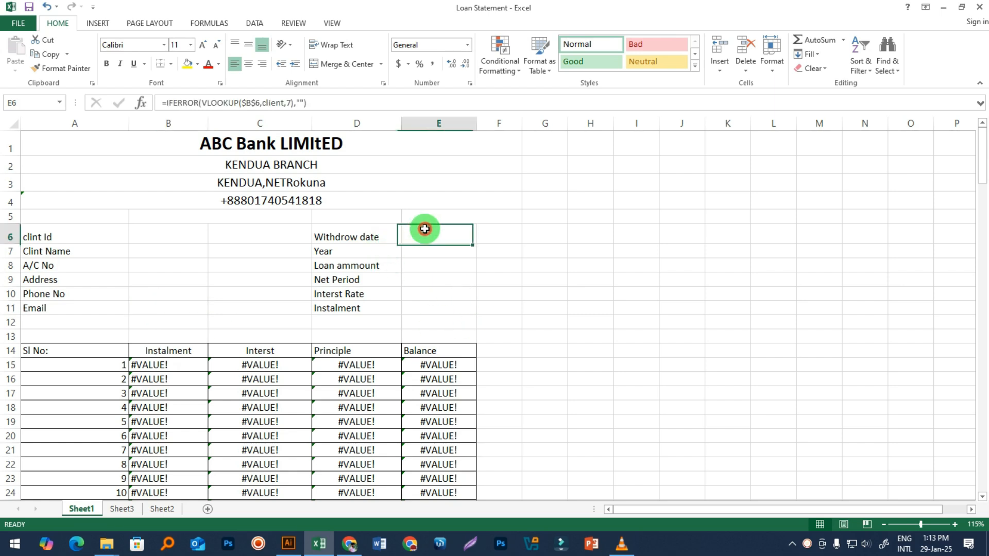
left_click(426, 251)
left_click(431, 266)
left_click(435, 279)
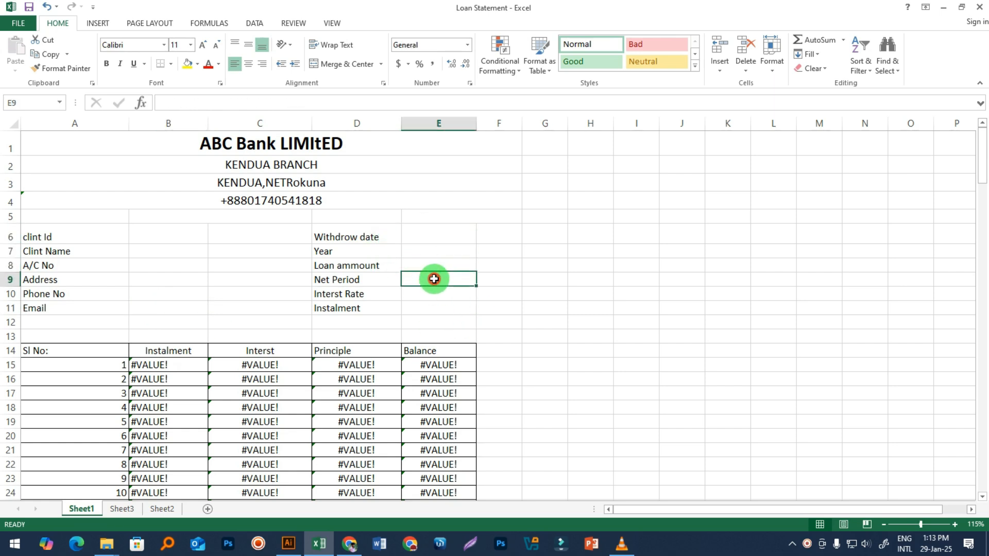
left_click(435, 294)
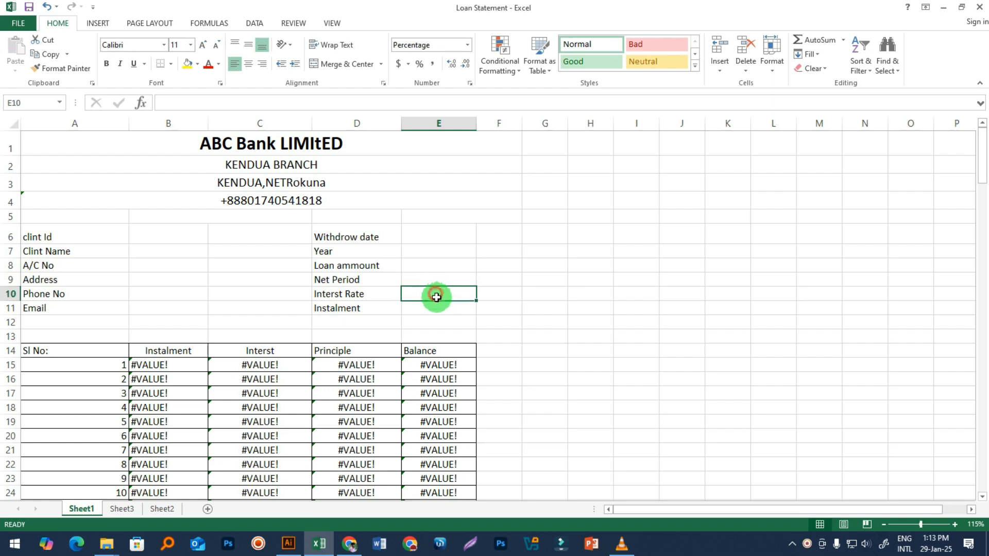
left_click(439, 307)
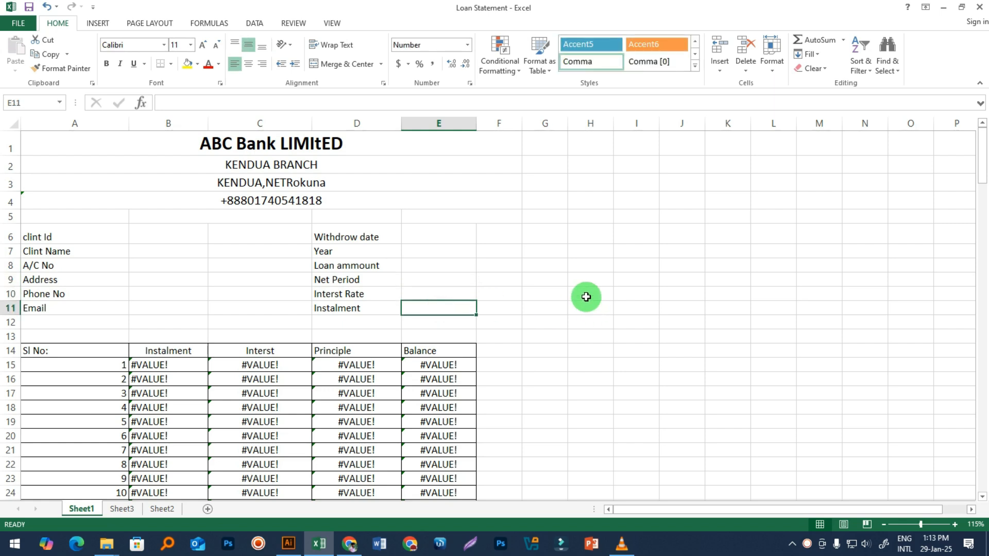
left_click_drag(325, 237, 337, 317)
left_click_drag(34, 238, 67, 309)
left_click(164, 509)
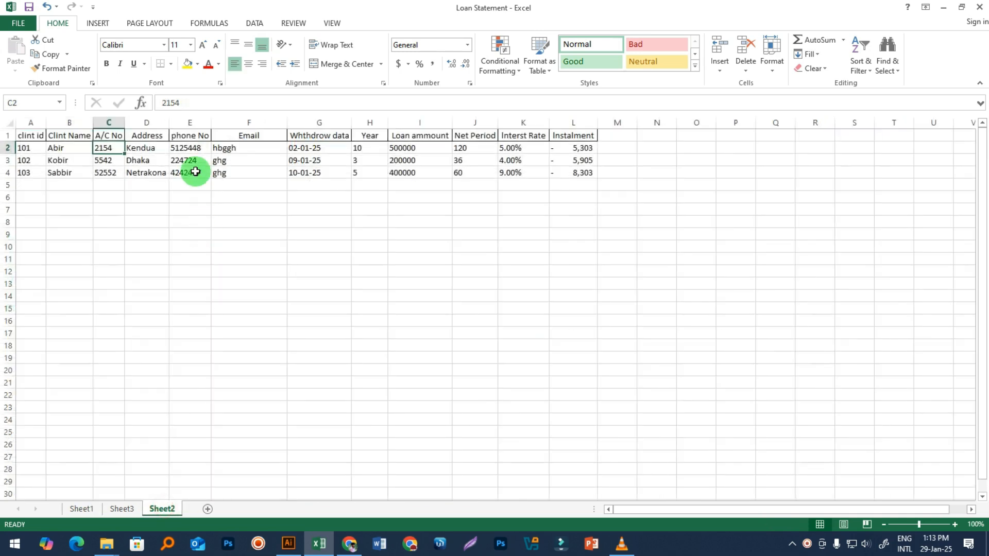
left_click(82, 509)
left_click(156, 254)
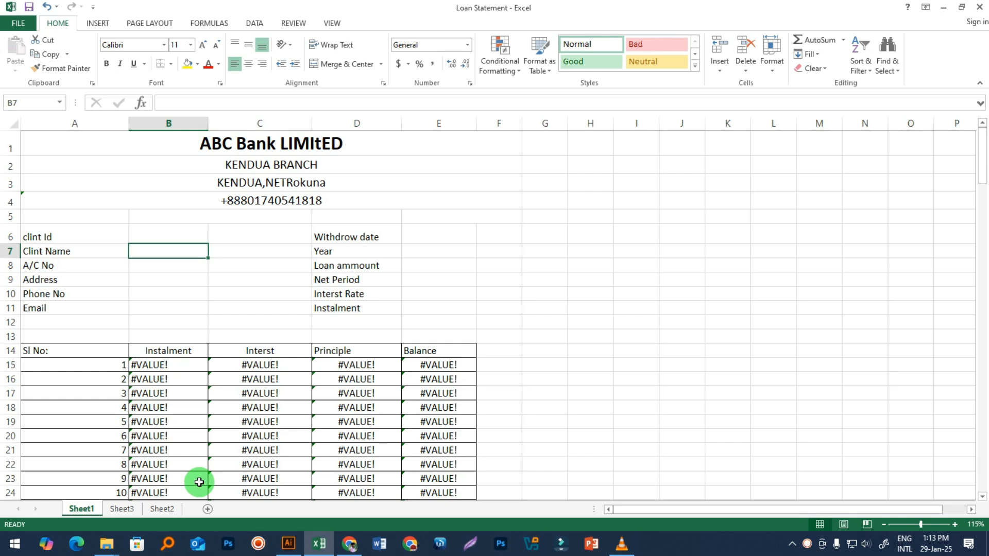
type("=v")
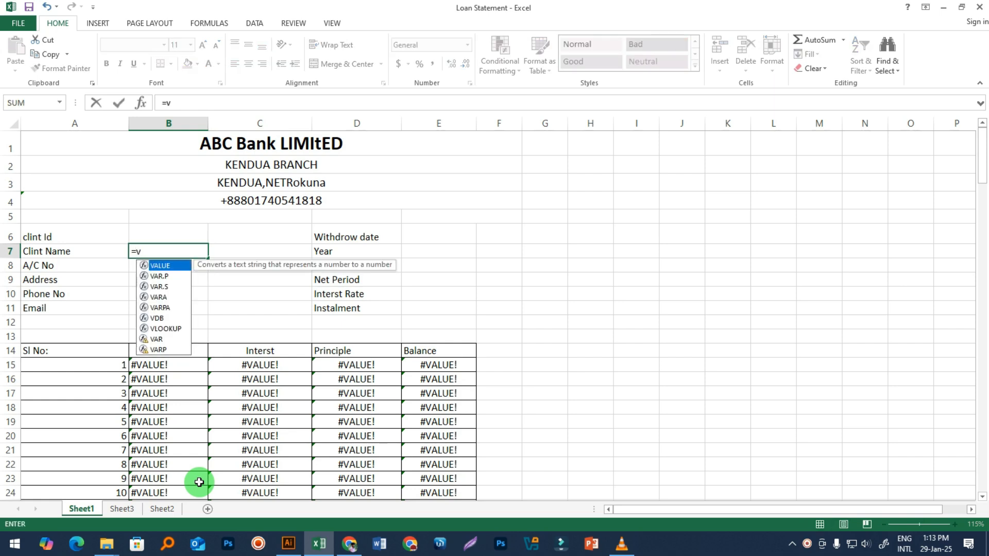
type("l")
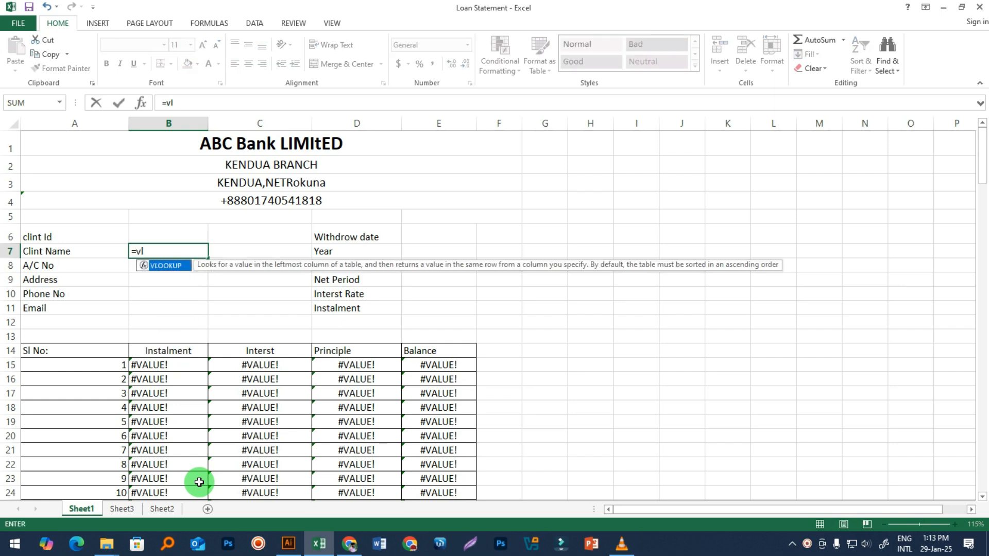
key("Tab")
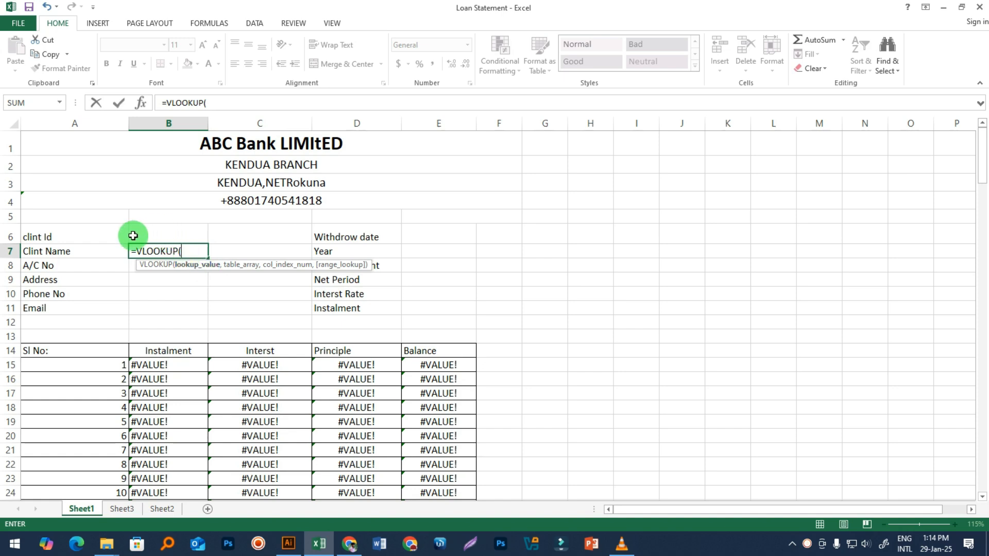
left_click(178, 237)
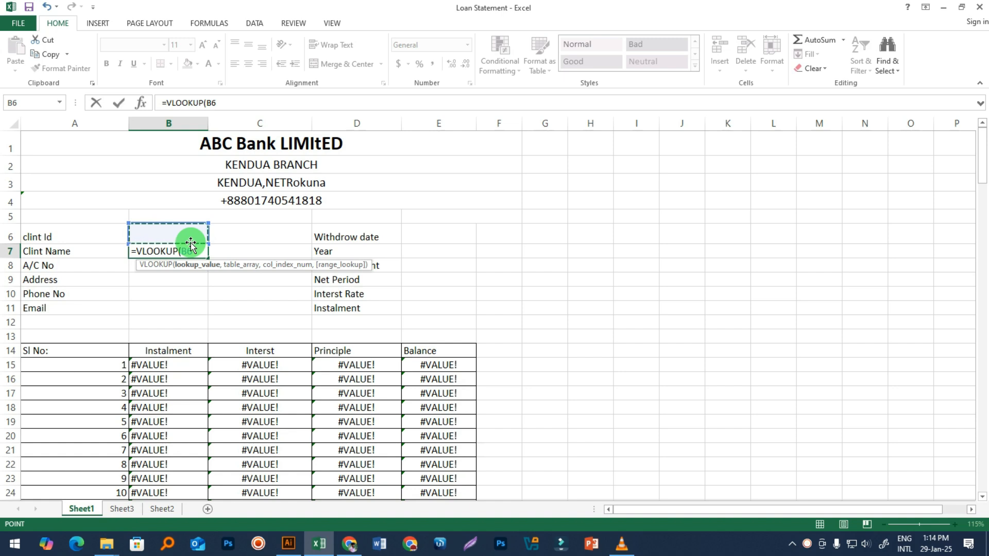
type(",")
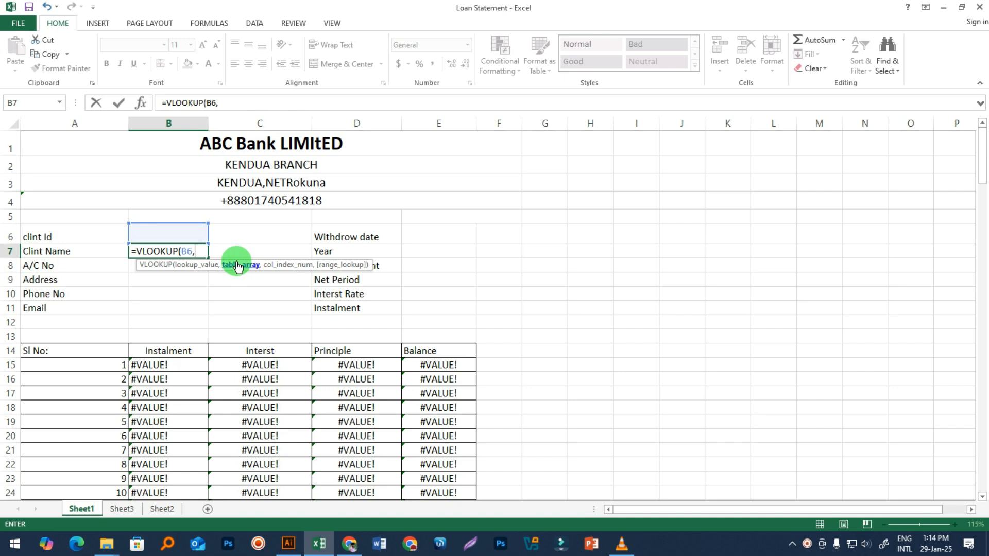
type("cl")
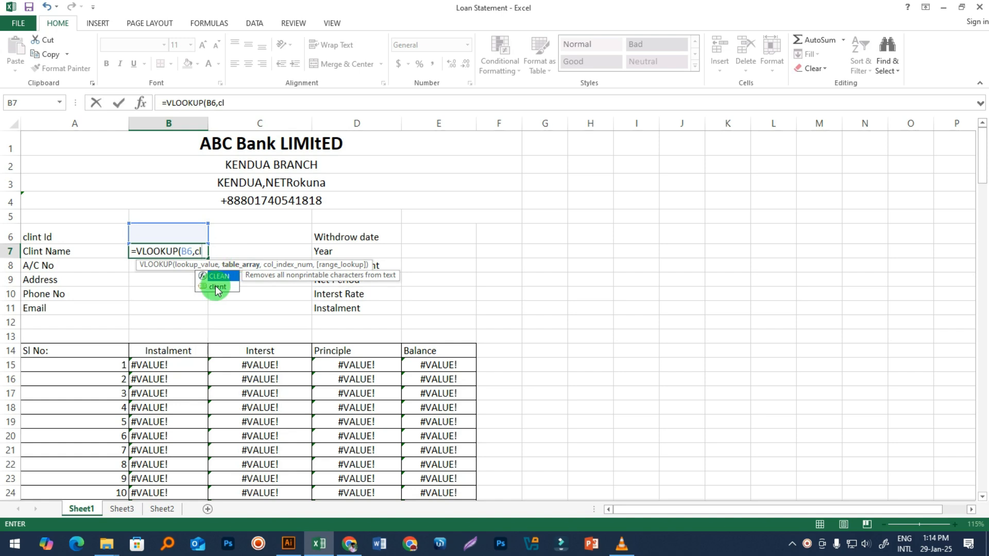
key("BackSpace")
key("BackSpace")
key("BackSpace")
key("Escape")
Step: Go to Sheet2 and select the three client records A2:L4
left_click(212, 308)
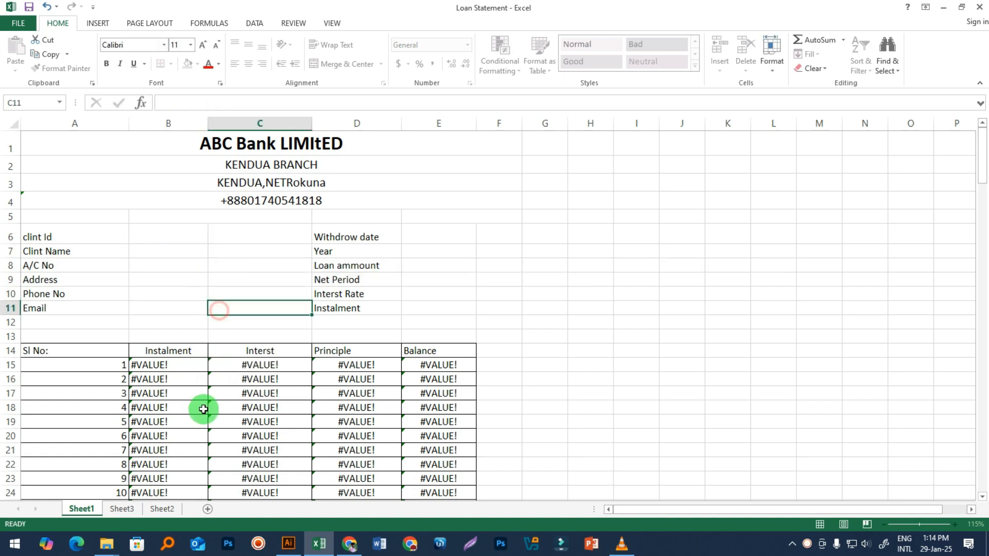
left_click(122, 509)
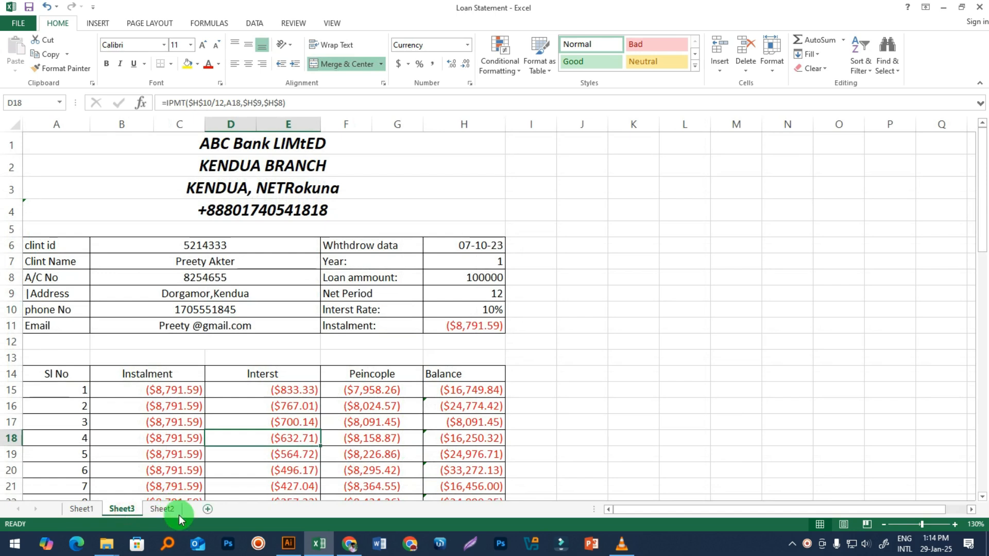
left_click(162, 509)
left_click(331, 410)
left_click_drag(28, 148, 542, 172)
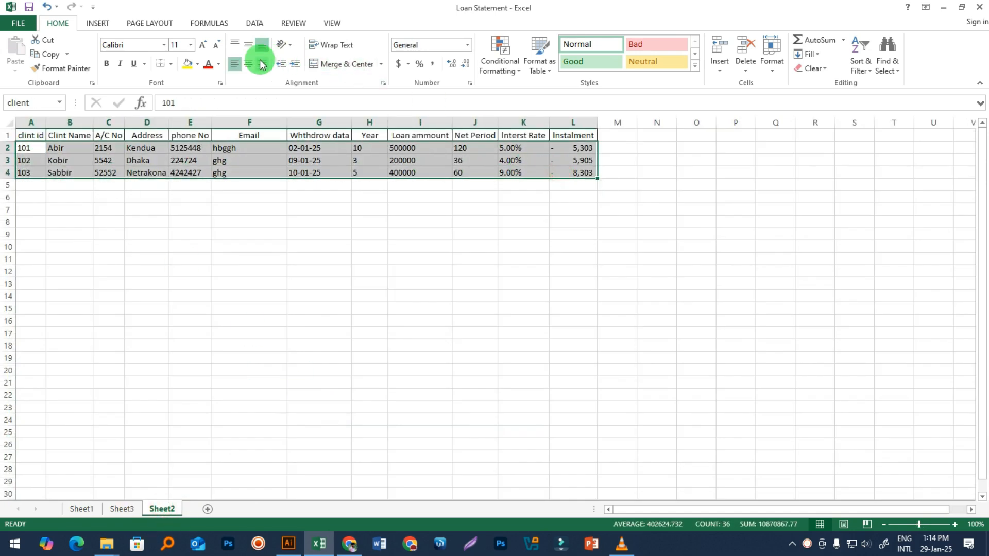
Step: Bring up Define Name for A2:L4 and cancel it, then select the empty rows below the table
left_click(241, 20)
left_click(214, 21)
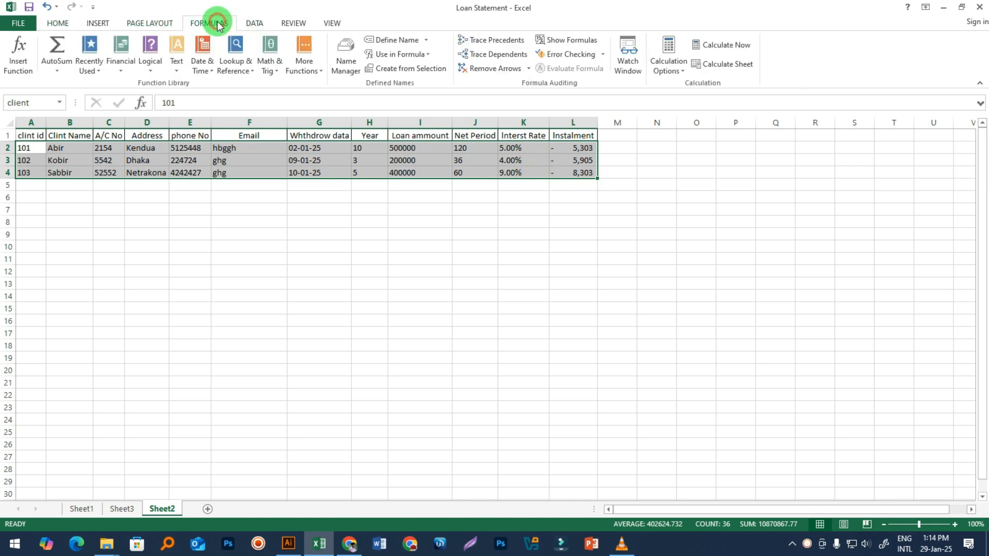
left_click(381, 39)
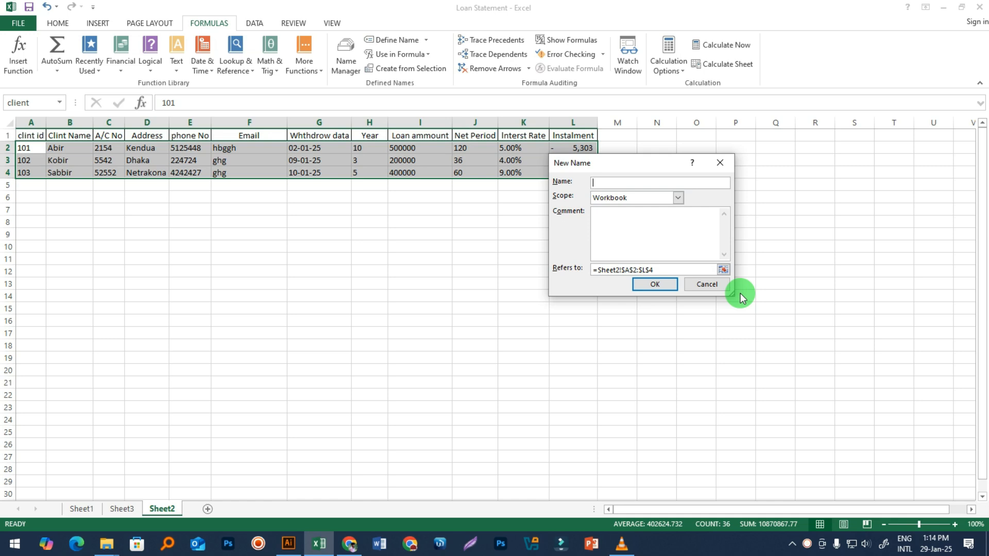
left_click(716, 287)
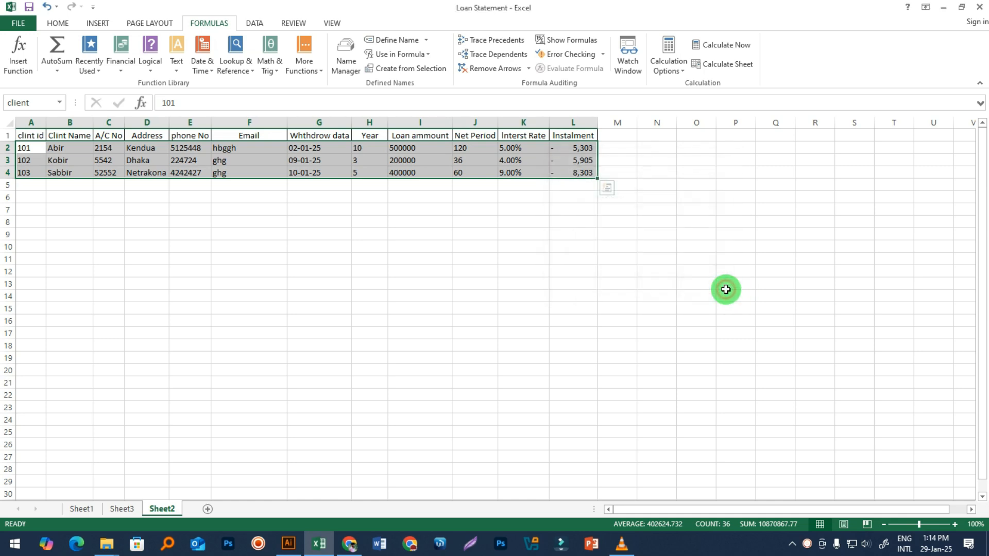
left_click(216, 278)
left_click_drag(32, 185, 573, 223)
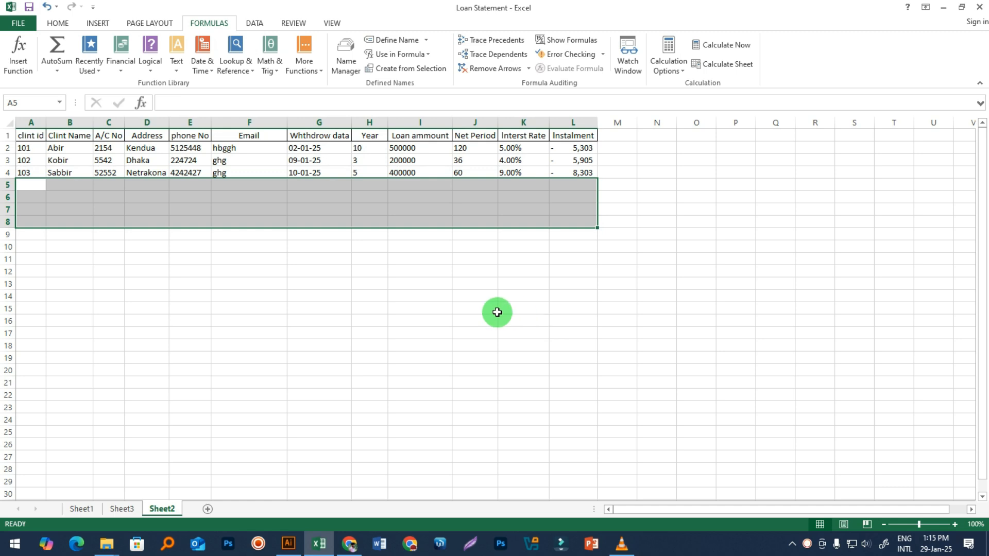
Step: On Sheet1, start a VLOOKUP in Clint Name cell B7 with B6 as the lookup value
left_click(303, 367)
left_click(80, 509)
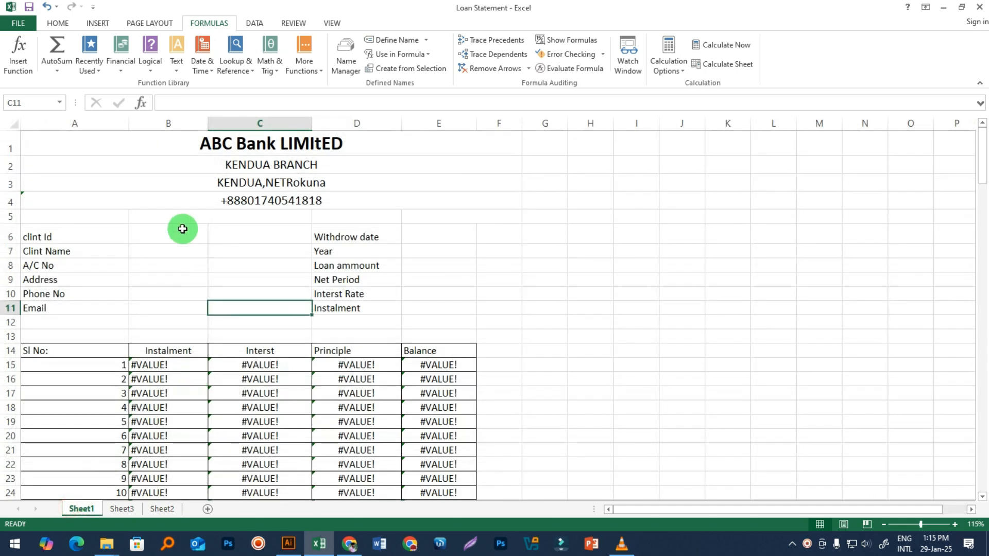
left_click(127, 236)
left_click(147, 254)
type("=vl")
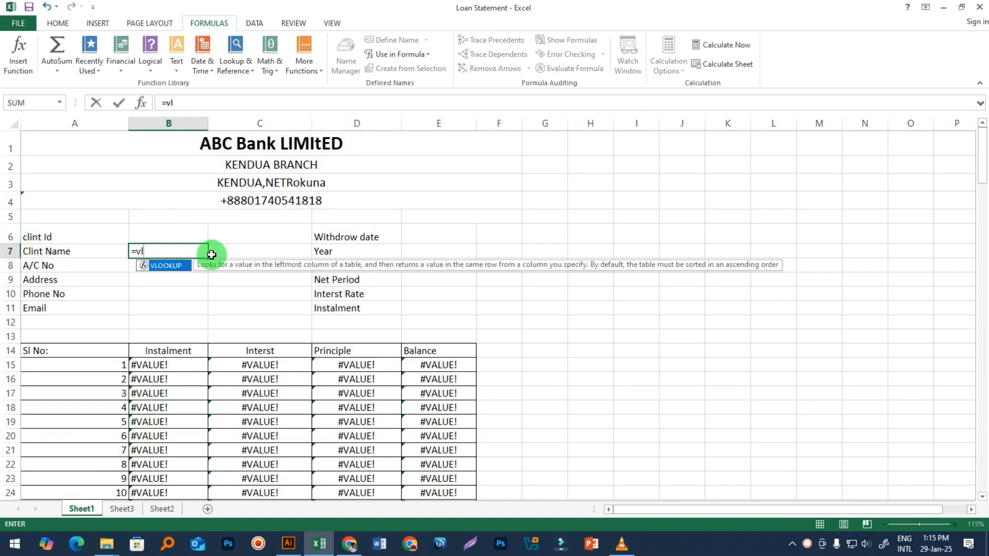
key("Tab")
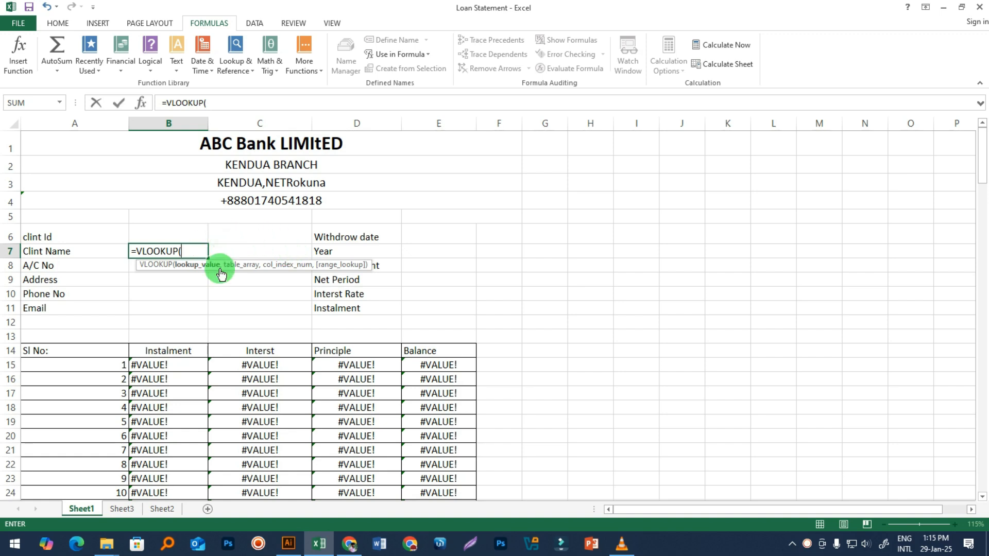
left_click(151, 230)
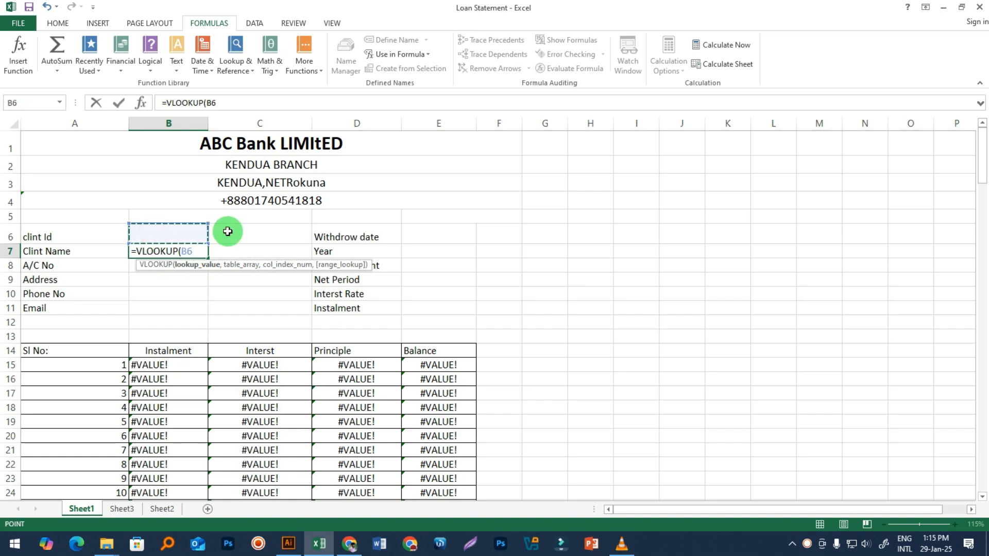
Step: Add the client table and column 2, committing =VLOOKUP(B6,client,2) in B7
type(",")
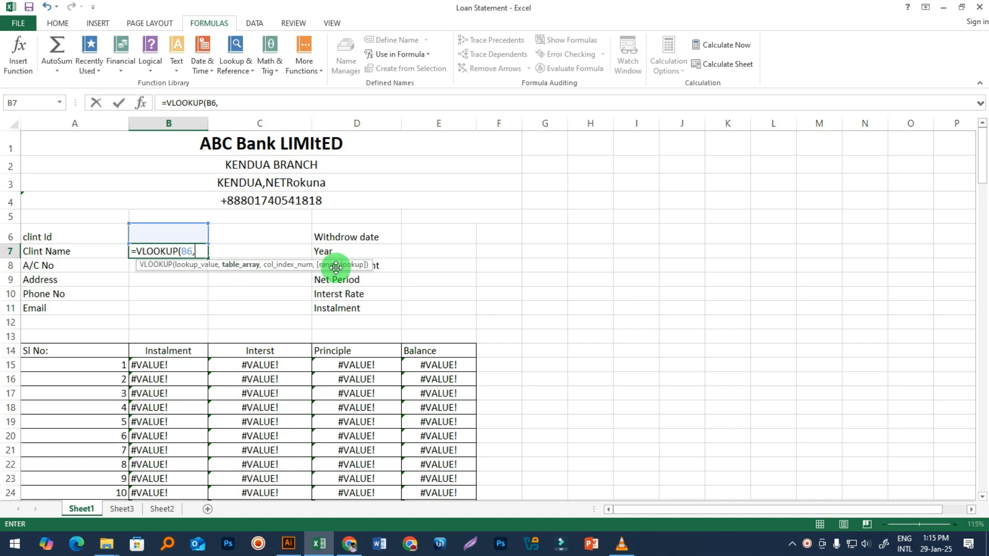
type("cli")
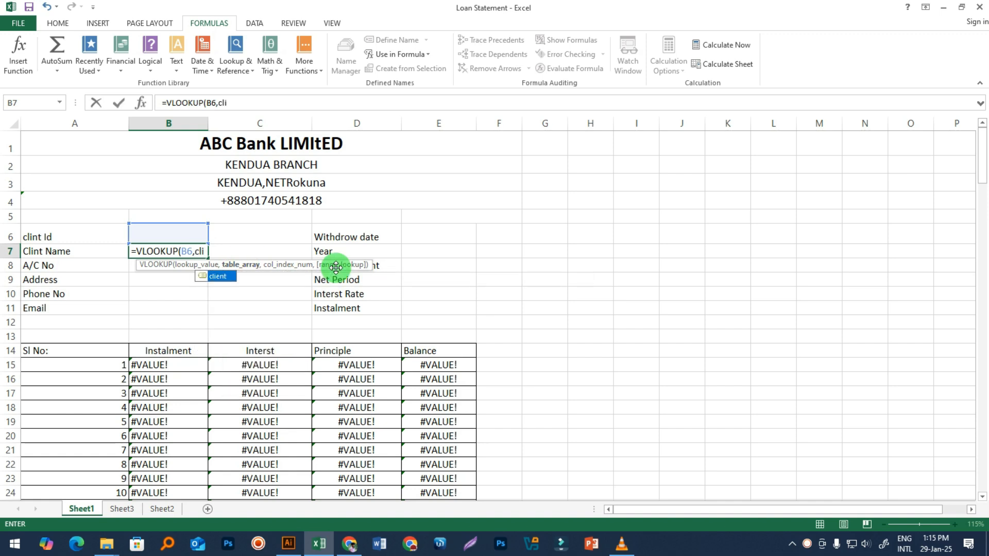
key("Tab")
type(",")
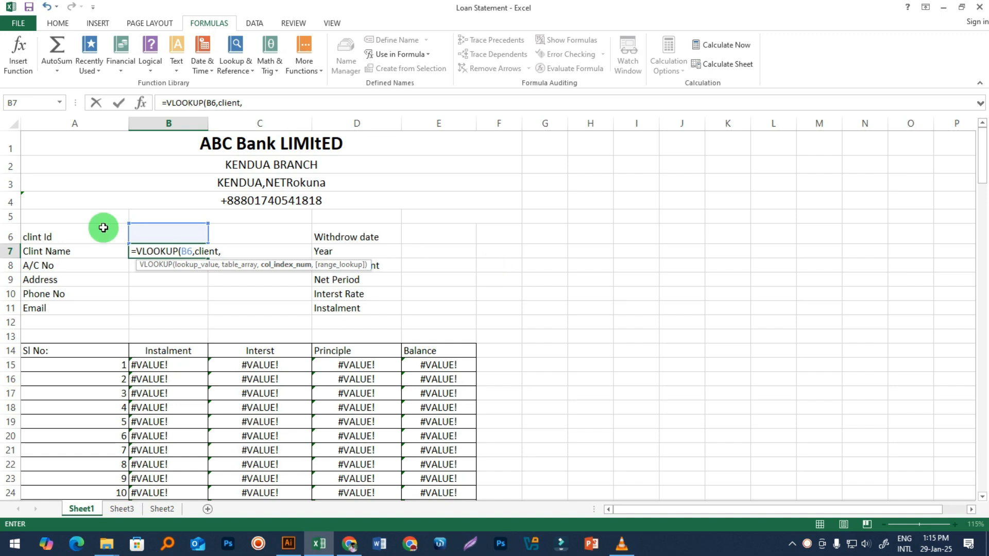
left_click(122, 510)
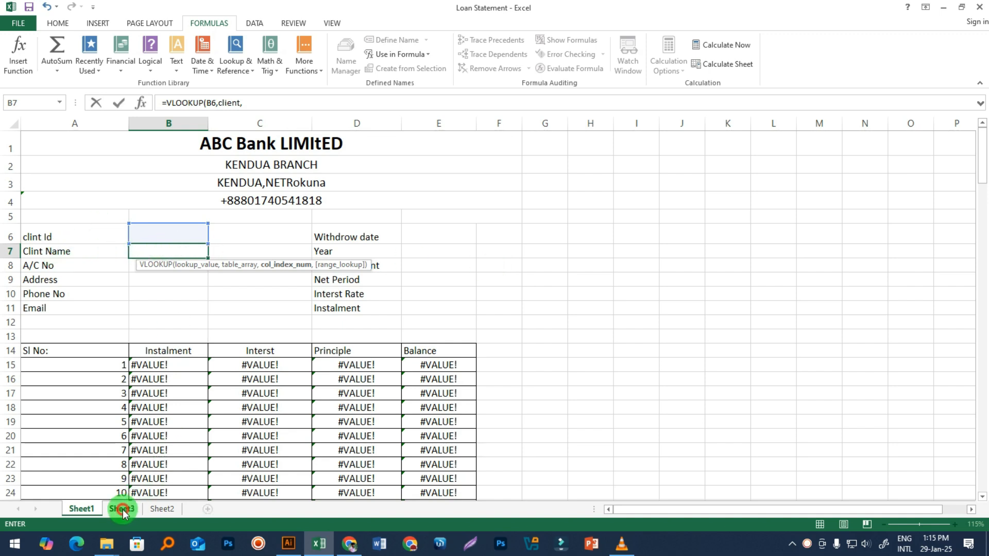
left_click(164, 508)
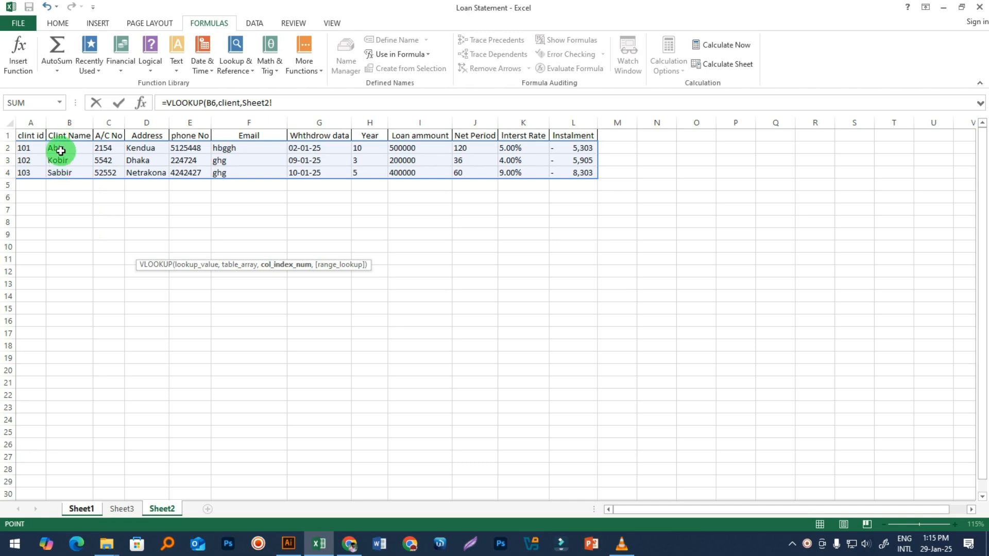
left_click(80, 509)
key("BackSpace")
key("BackSpace")
key("BackSpace")
key("BackSpace")
key("BackSpace")
key("BackSpace")
key("BackSpace")
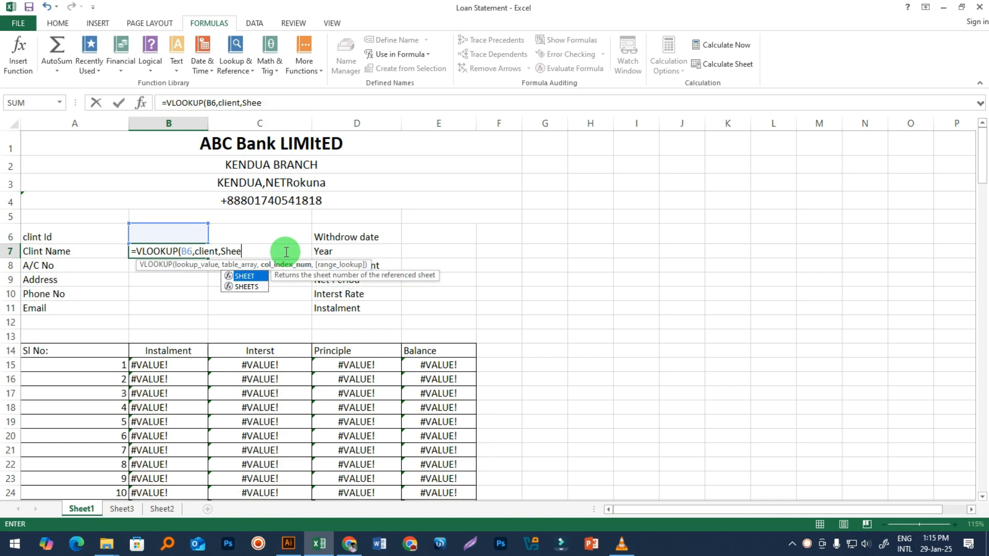
type("2")
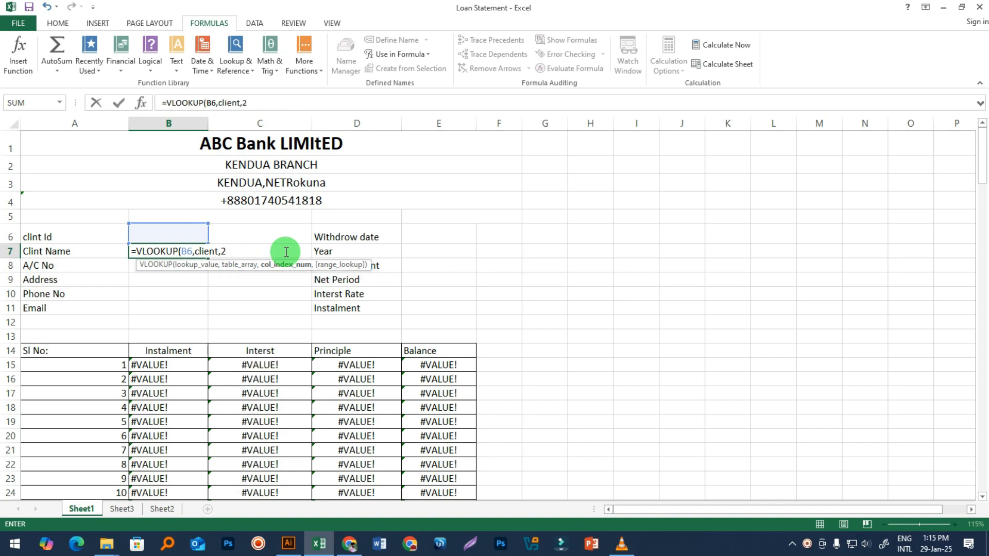
type(",")
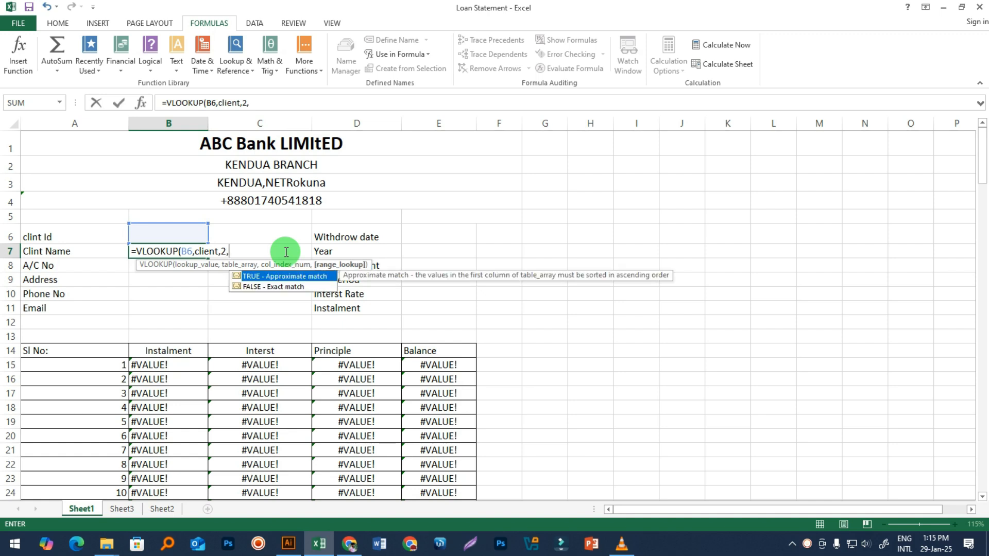
key("BackSpace")
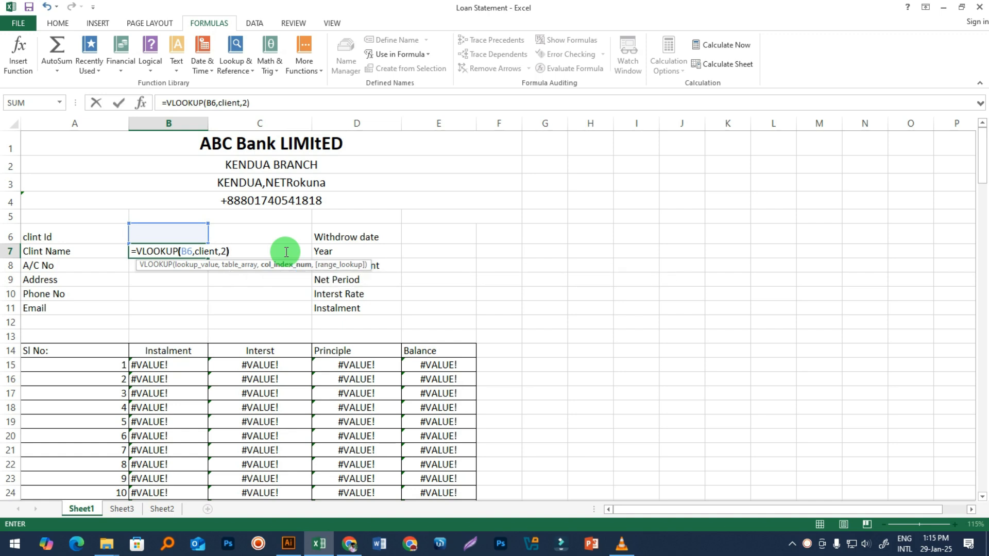
key("Return")
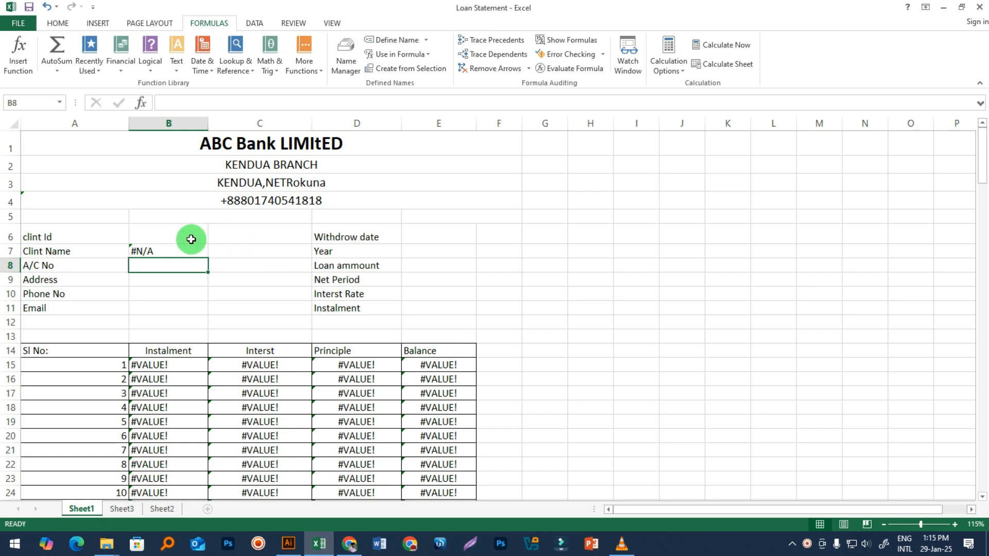
Step: Review B7's formula and test it by entering client Id 101 in B6
double_click(165, 250)
key("Return")
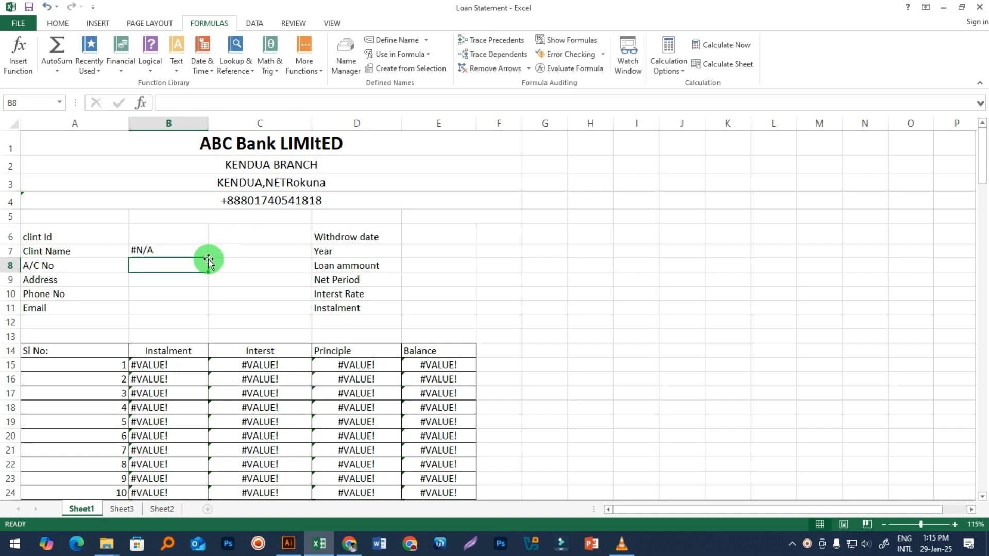
left_click(170, 234)
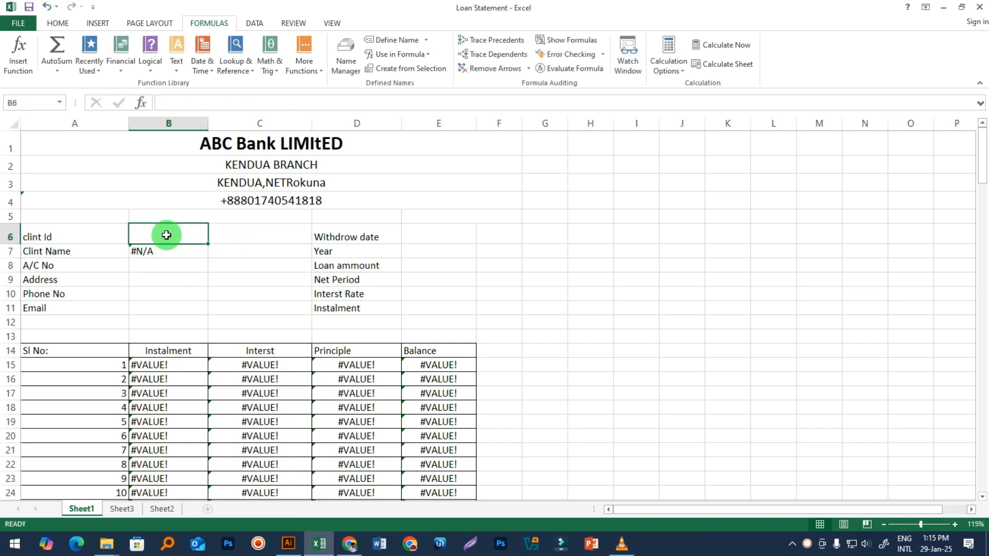
type("101")
key("Return")
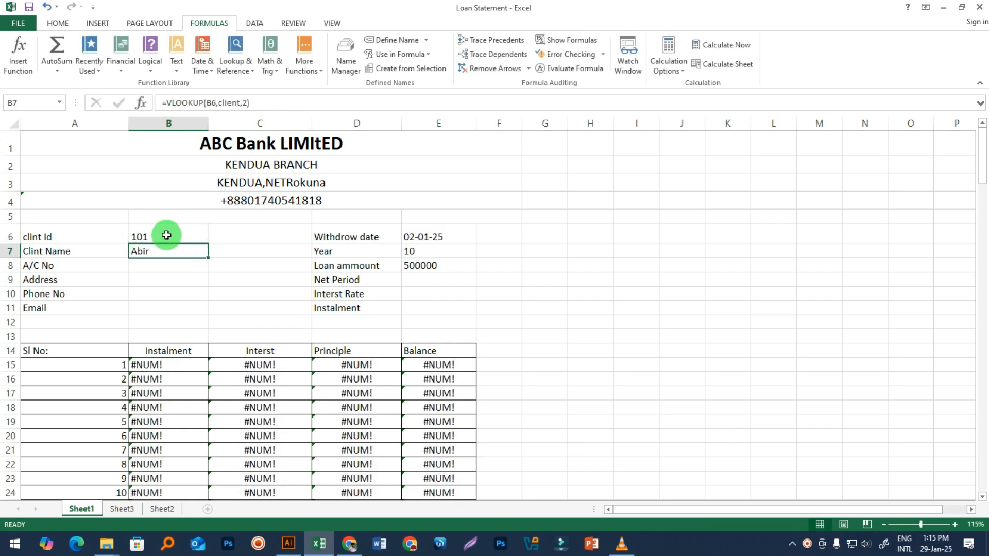
Step: Delete the E6:E8 lookup formulas and clear client Id B6 again
left_click_drag(427, 236, 426, 268)
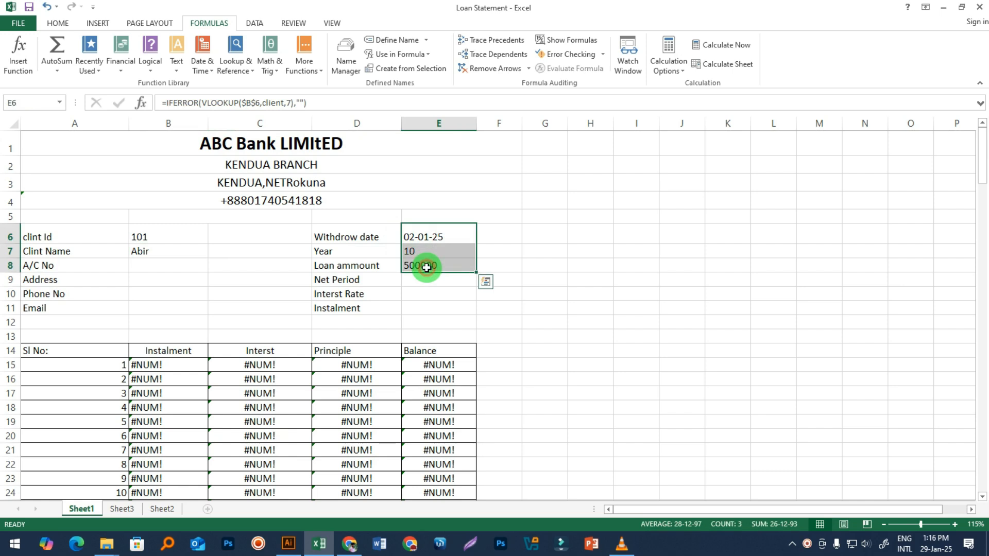
key("Delete")
left_click(607, 299)
left_click(142, 252)
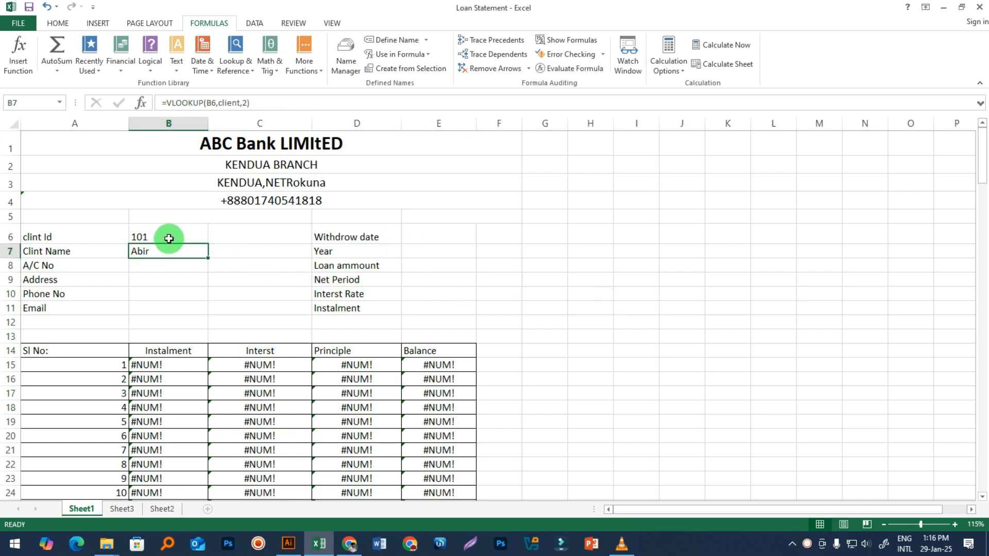
left_click(156, 237)
key("Delete")
left_click(213, 308)
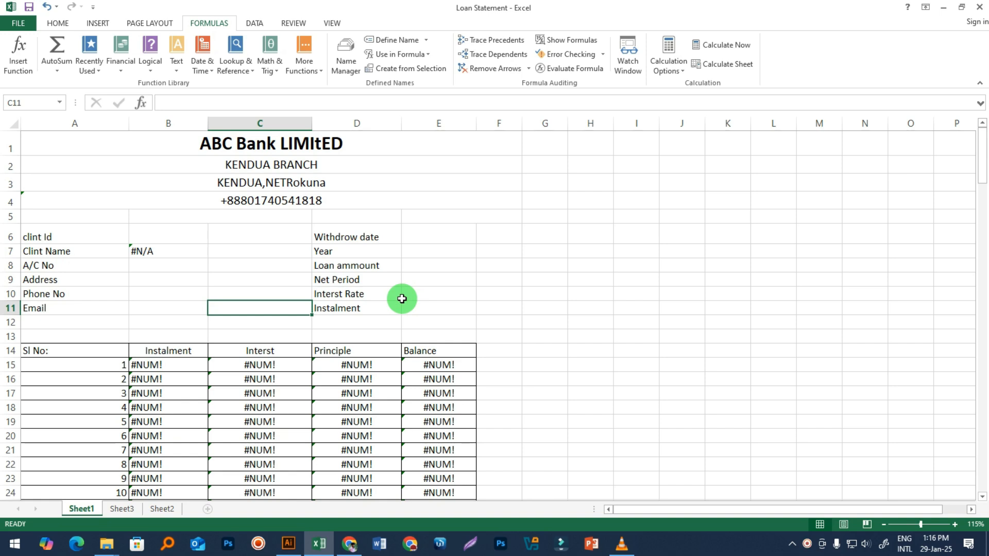
Step: Delete B7's =VLOOKUP(B6,client,2) formula, then undo to bring it back
left_click(152, 247)
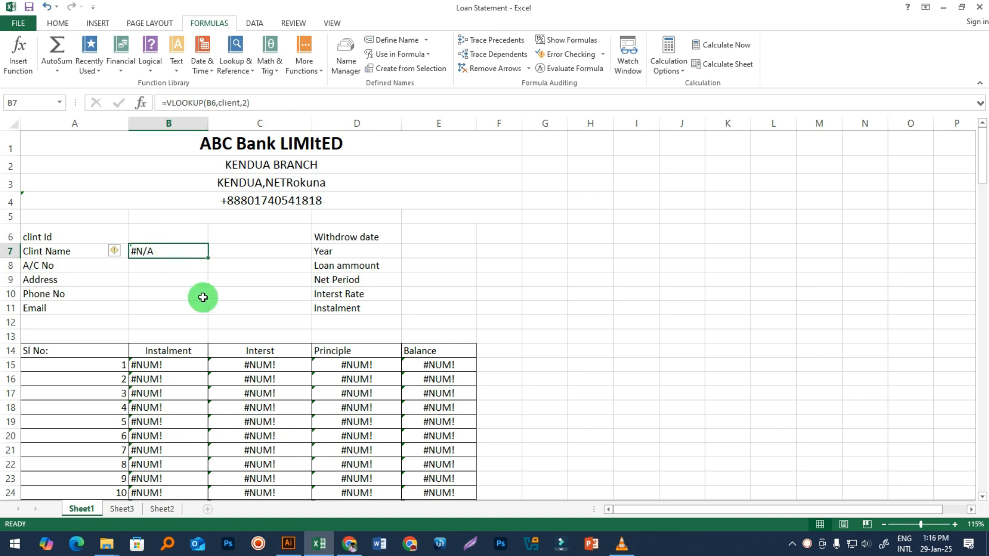
left_click(217, 320)
left_click(159, 251)
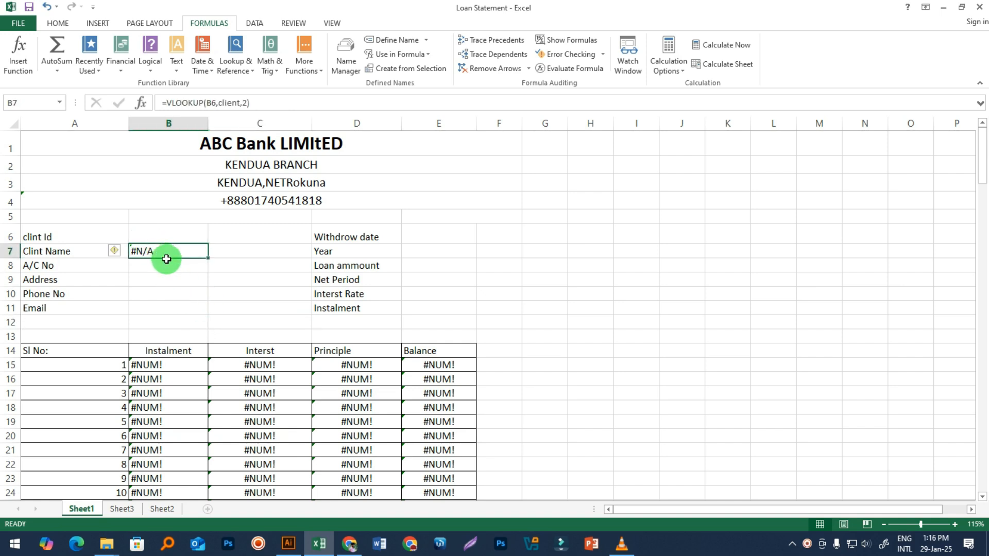
key("BackSpace")
left_click(192, 284)
left_click(169, 246)
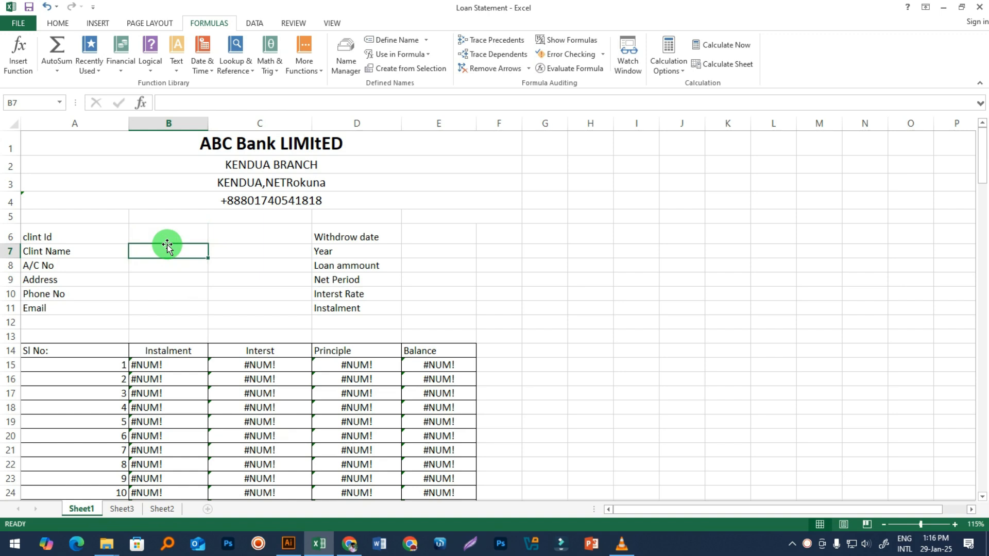
left_click(171, 232)
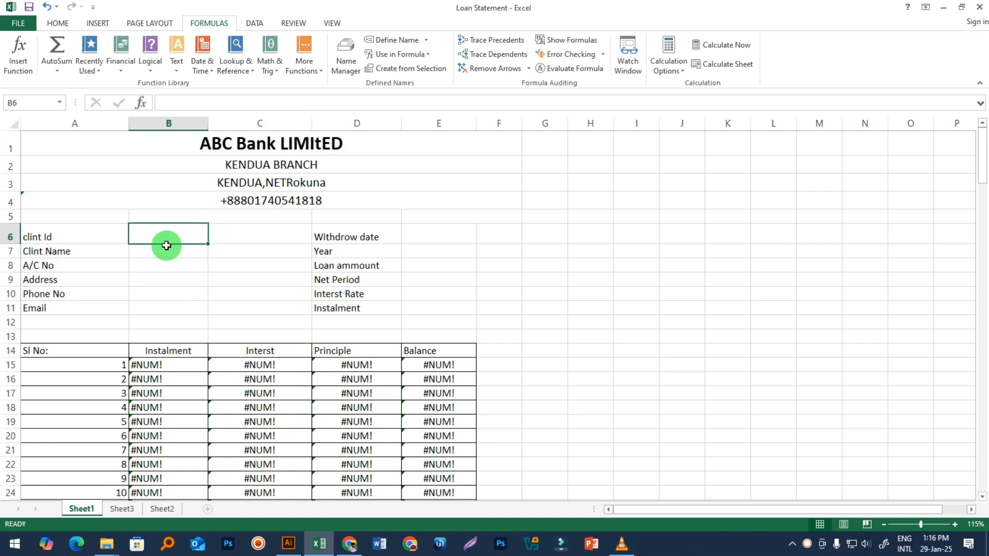
key("ctrl+z")
left_click(209, 304)
left_click(149, 257)
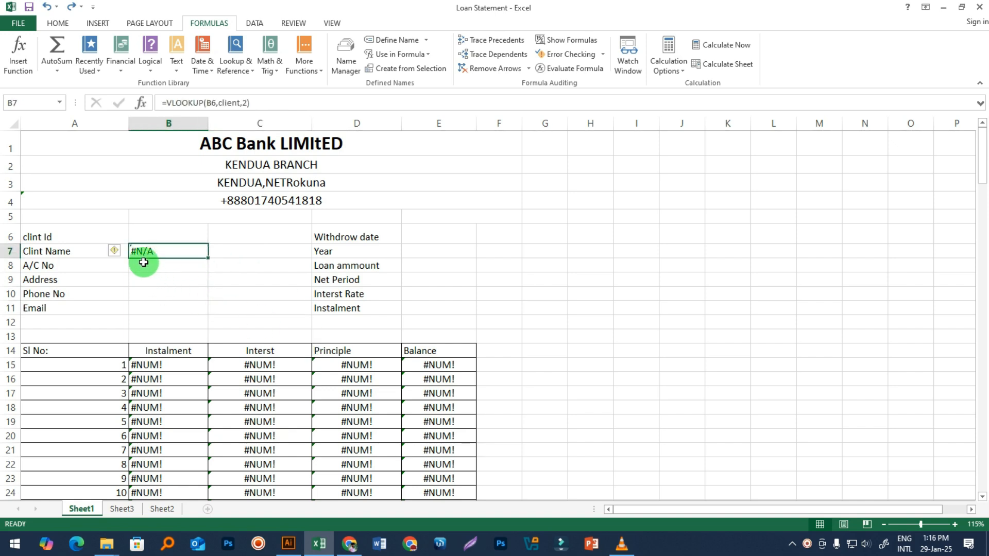
Step: Compare B7's VLOOKUP formula against the empty client ID cell B6
left_click(151, 233)
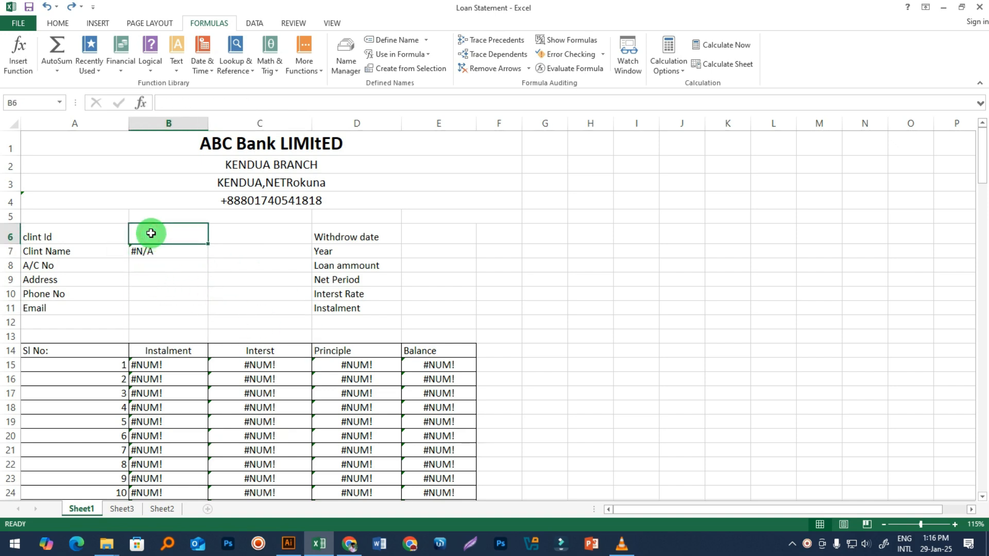
left_click(176, 283)
left_click(167, 233)
left_click(146, 251)
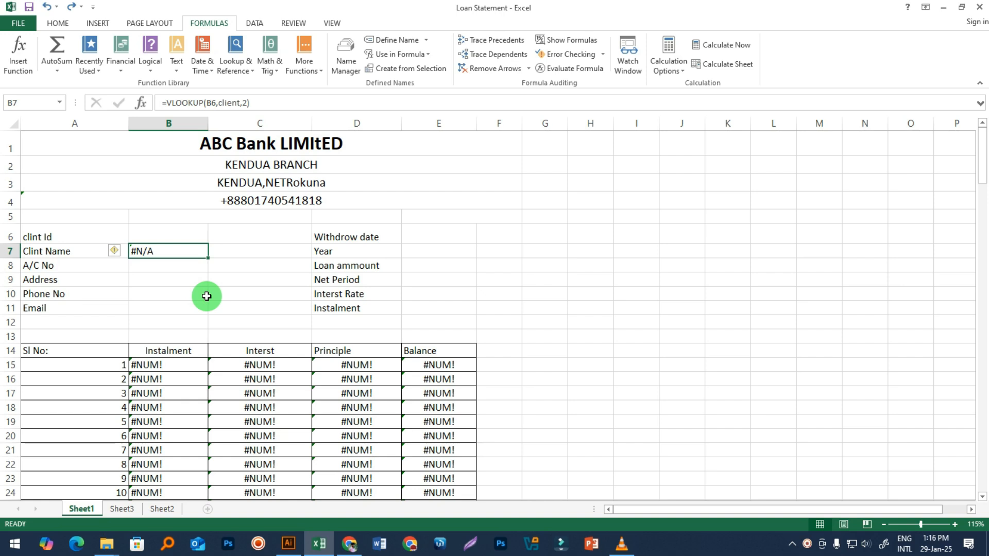
left_click(176, 234)
left_click(178, 251)
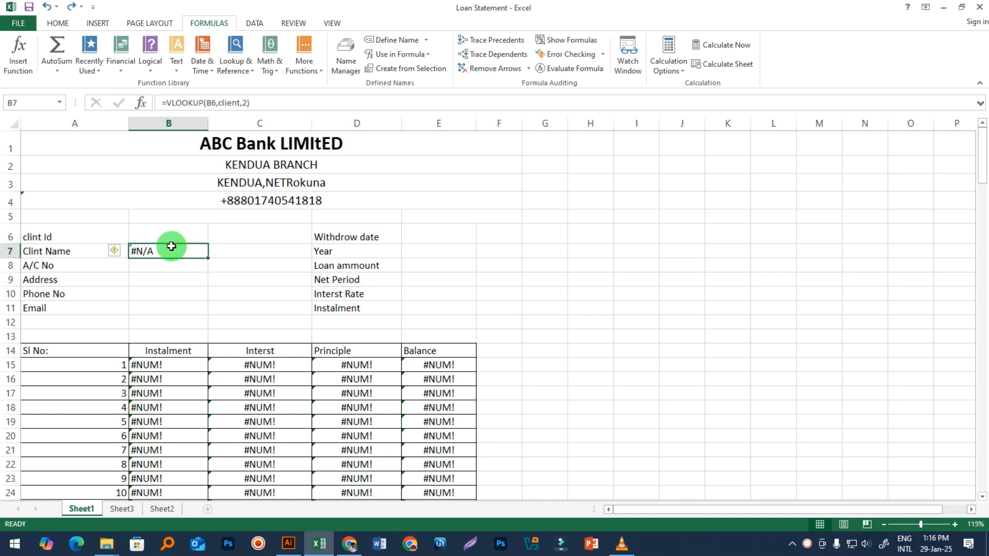
left_click(198, 291)
left_click(178, 231)
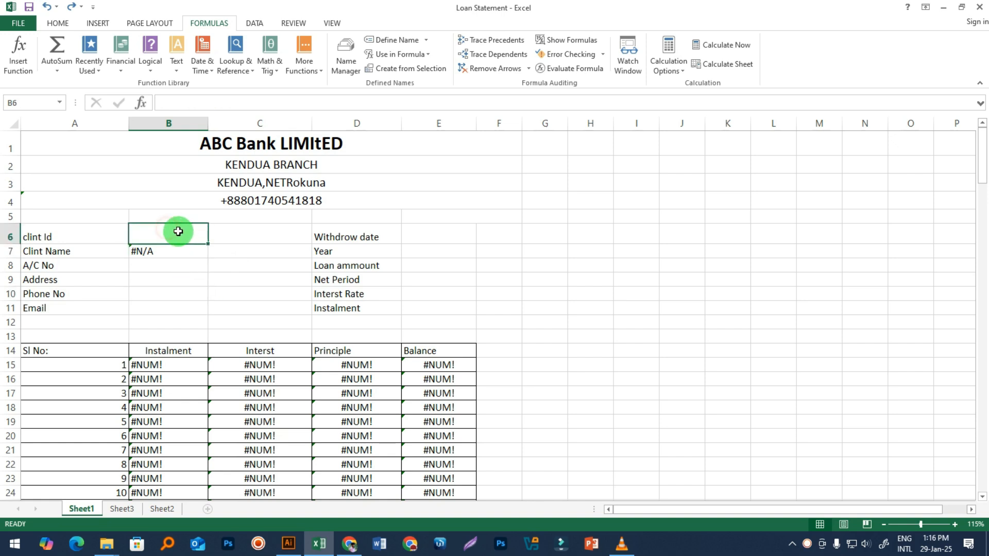
left_click(164, 252)
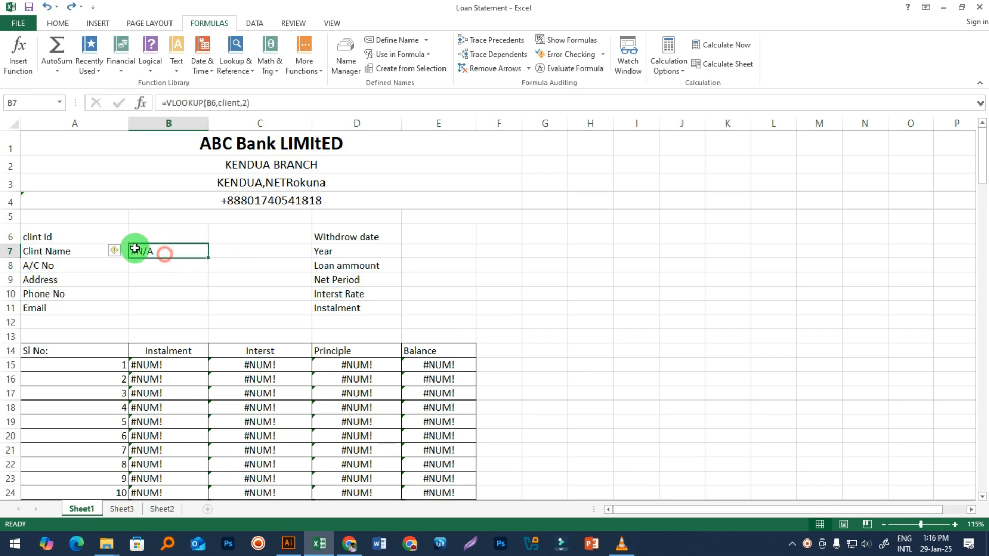
left_click(165, 237)
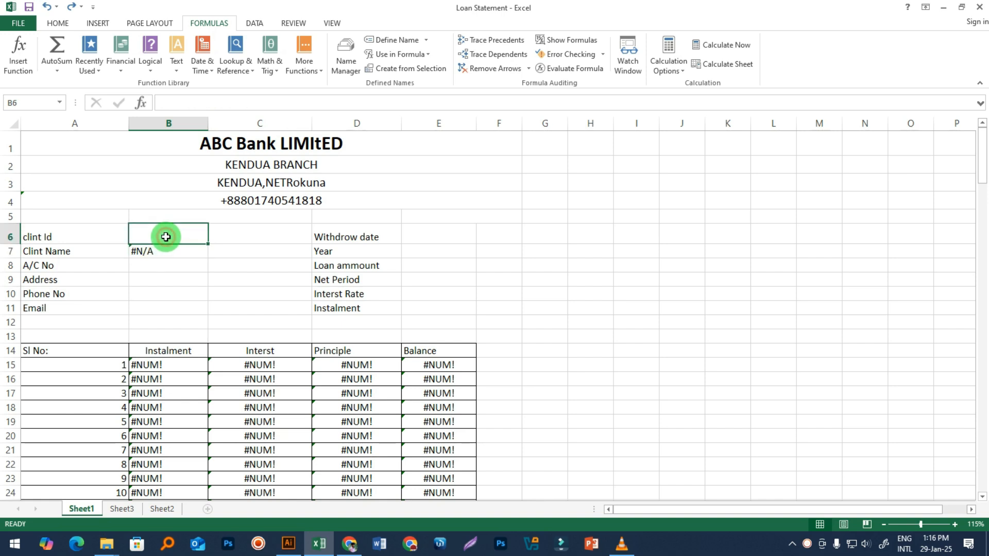
left_click(171, 252)
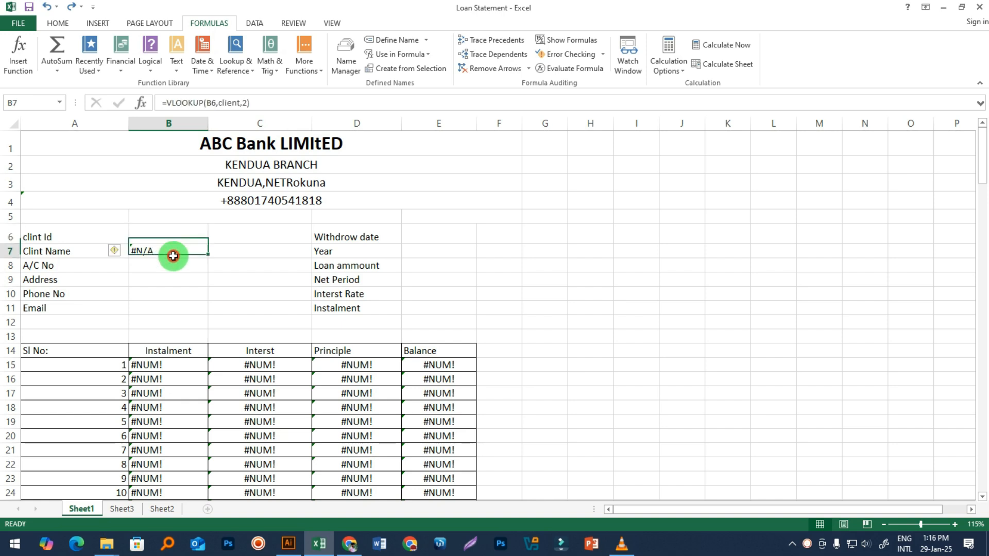
left_click(157, 229)
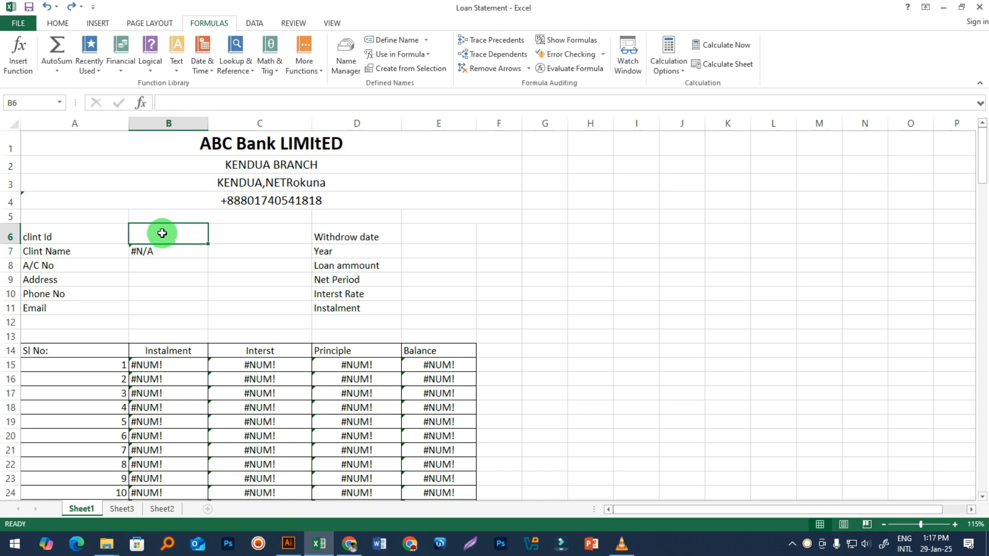
left_click(161, 252)
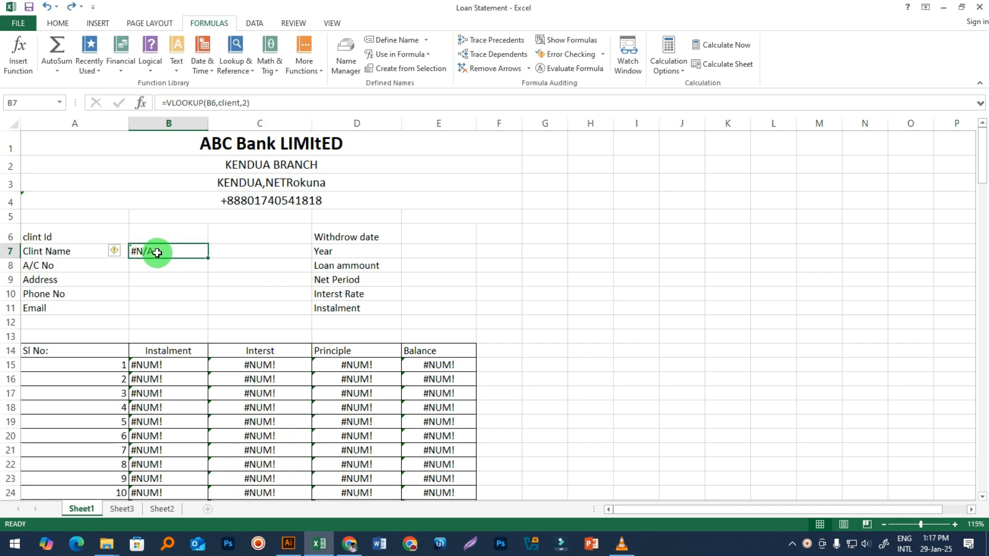
Step: Clear the #N/A-returning VLOOKUP formula from B7, leaving it empty
left_click(177, 320)
left_click(149, 252)
key("BackSpace")
left_click(182, 305)
left_click(151, 250)
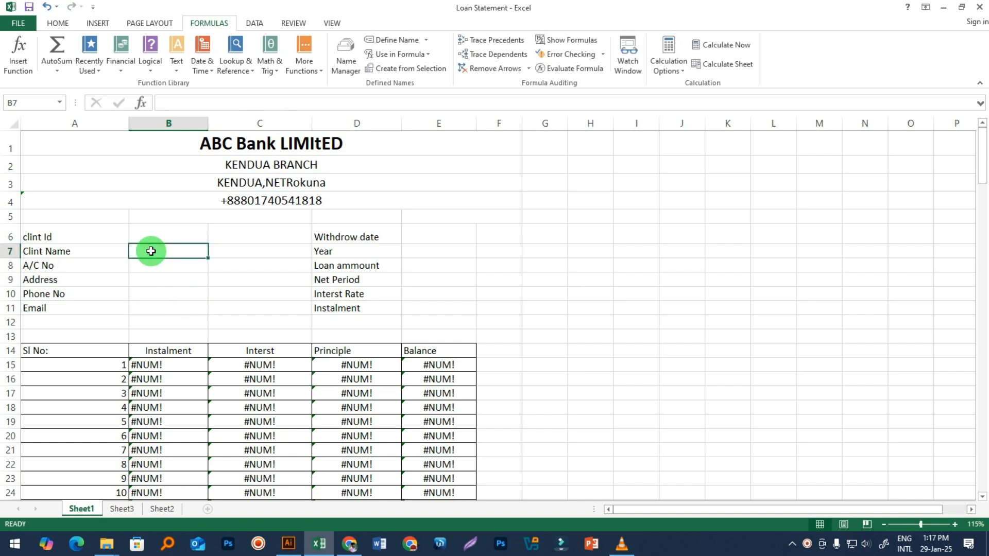
Step: In B7, build IFERROR(VLOOKUP(B6,client, using autocomplete for IFERROR, VLOOKUP and client
type("=if")
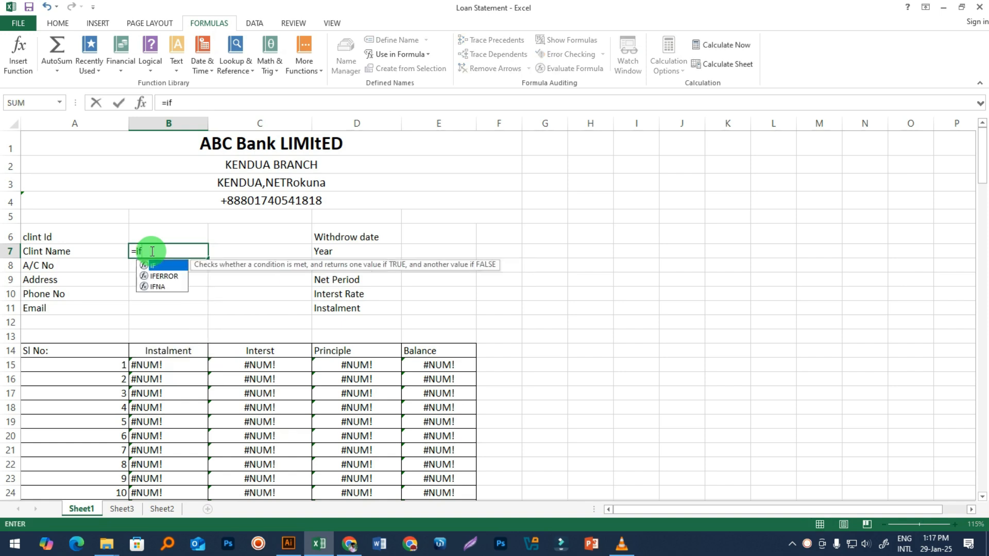
key("Down")
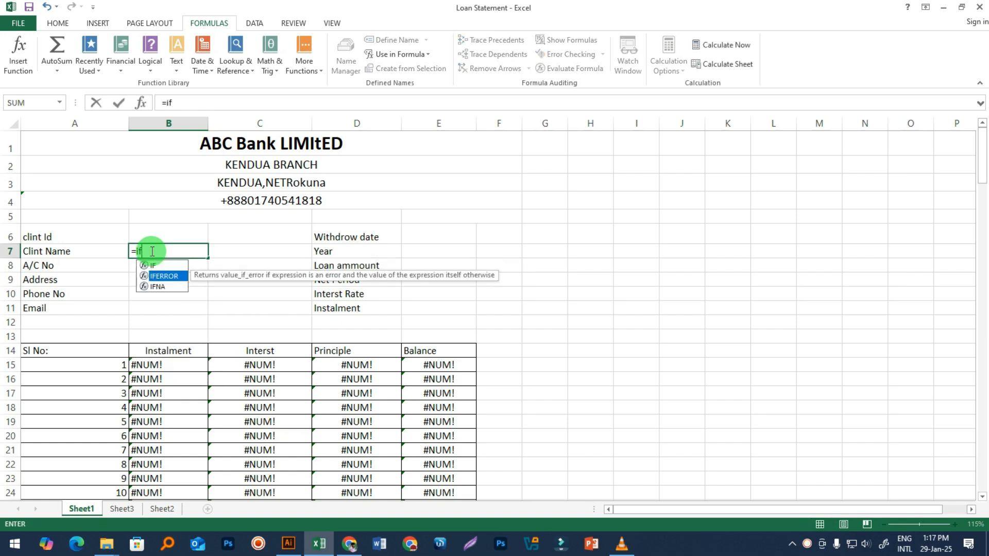
key("Tab")
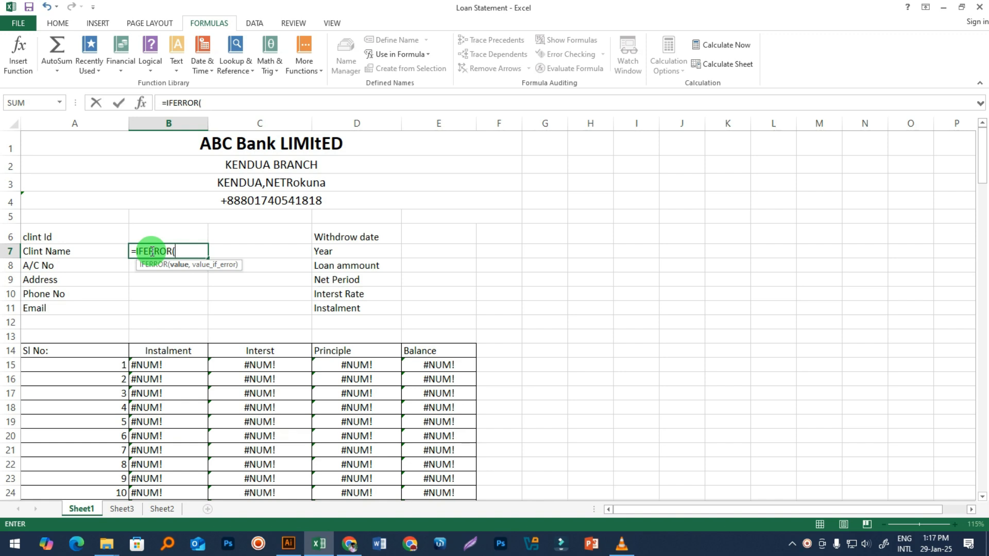
type("vl")
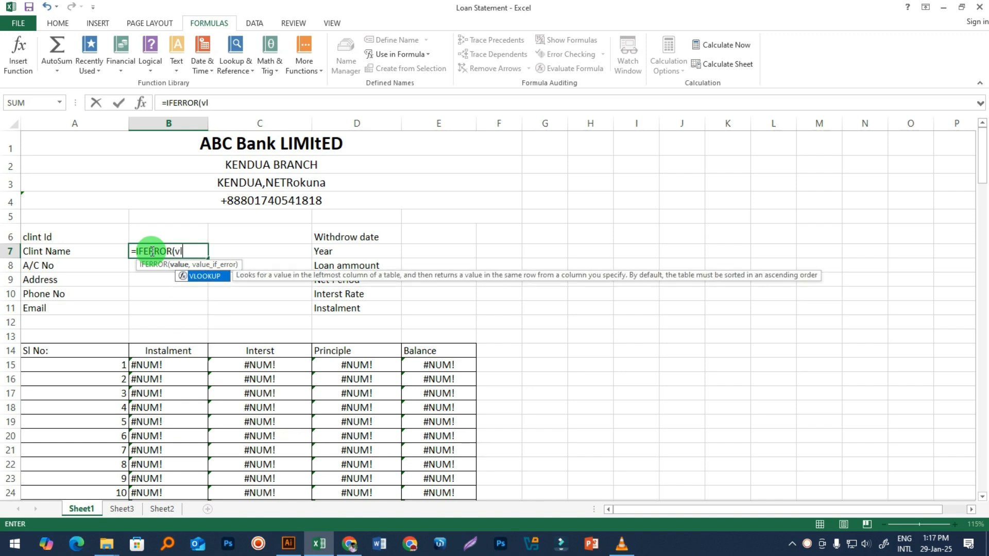
key("Tab")
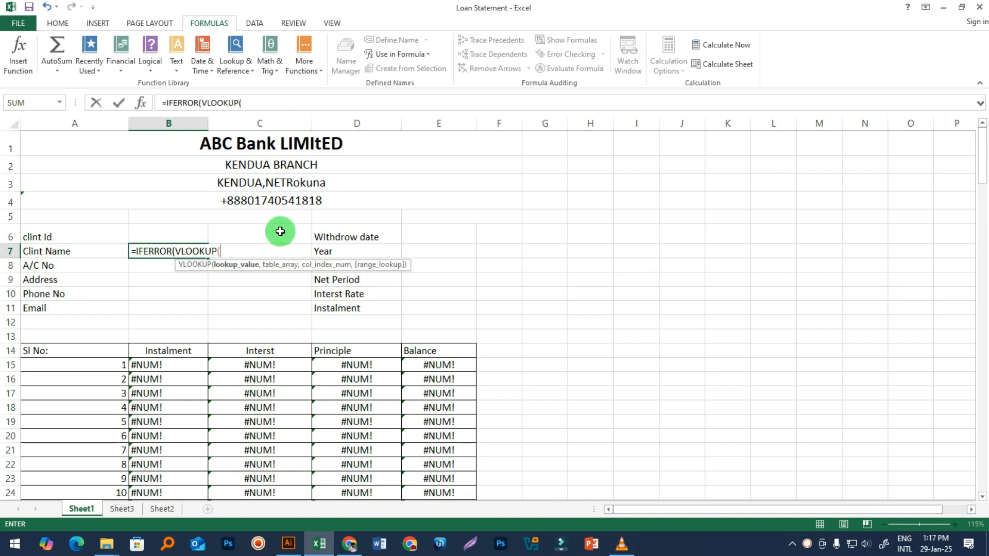
left_click(179, 238)
type(",")
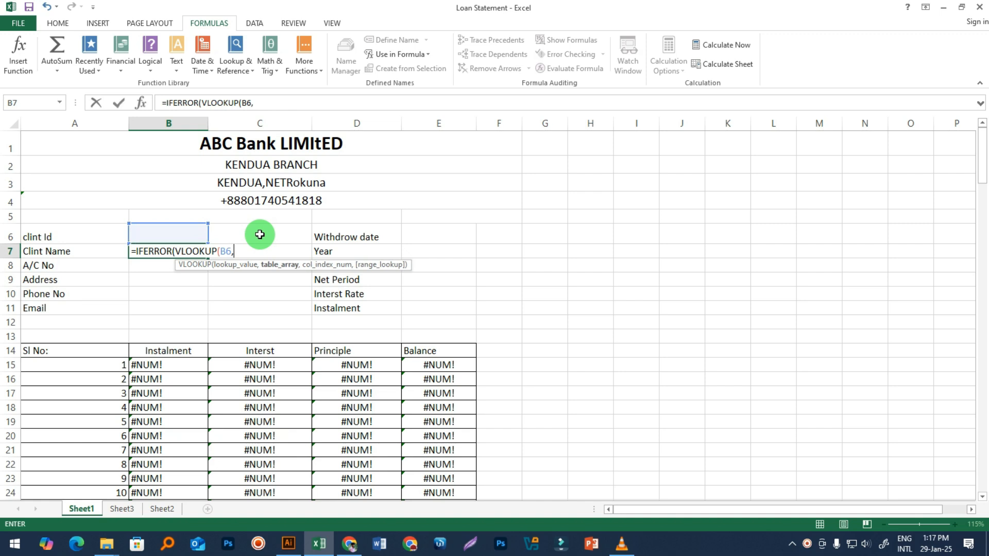
type("cli")
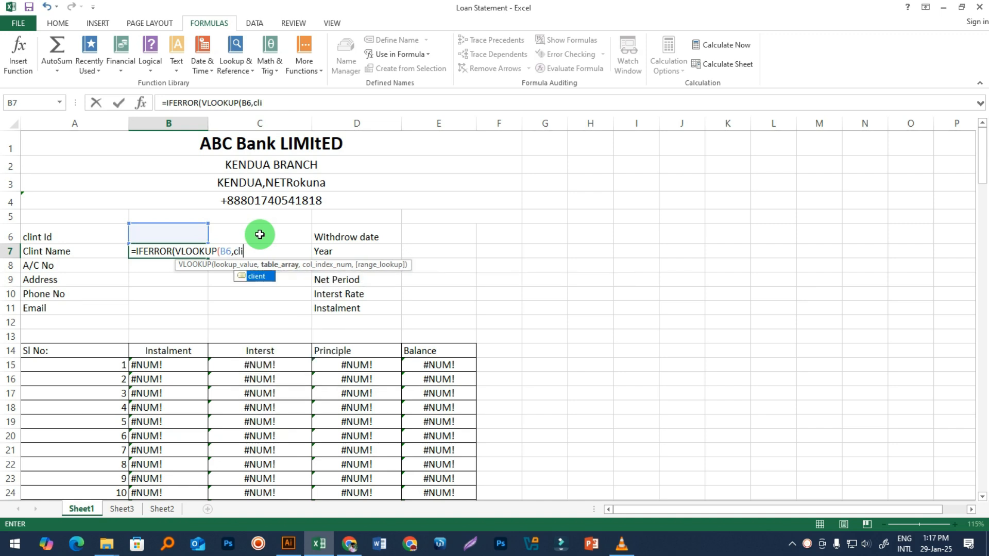
key("Tab")
type(",")
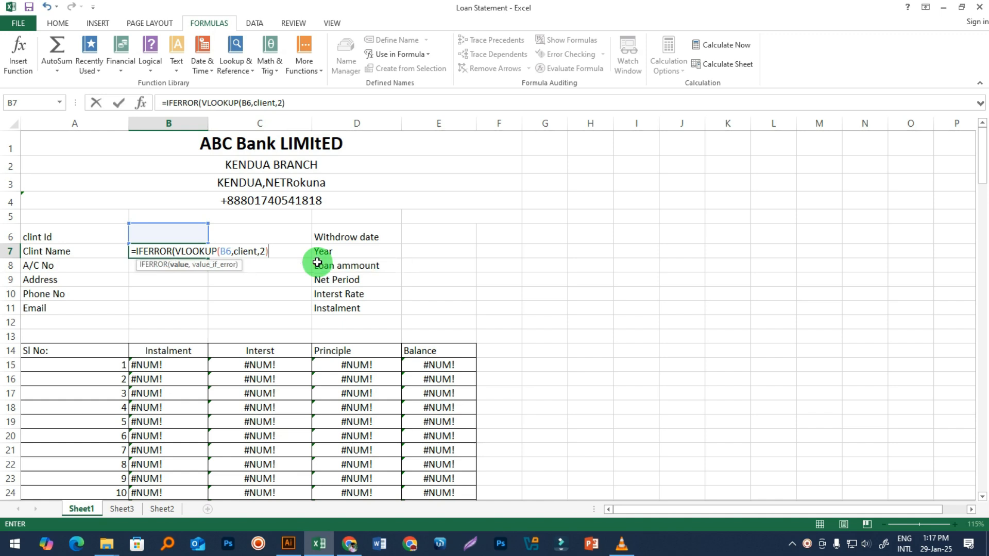
Step: Add the "" fallback after VLOOKUP and commit =IFERROR(VLOOKUP(B6,client,2),"")
left_click_drag(268, 250, 221, 251)
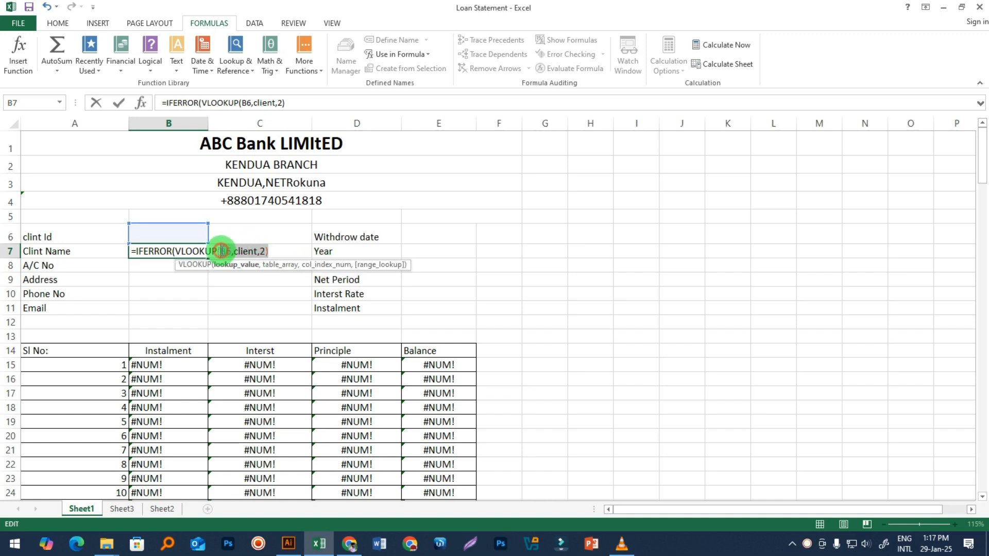
left_click(273, 251)
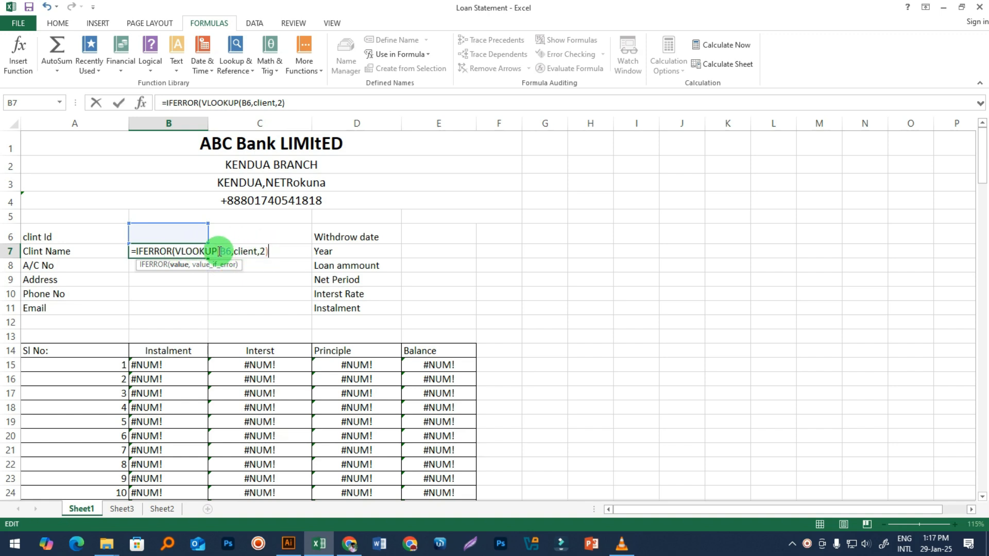
left_click_drag(218, 251, 269, 251)
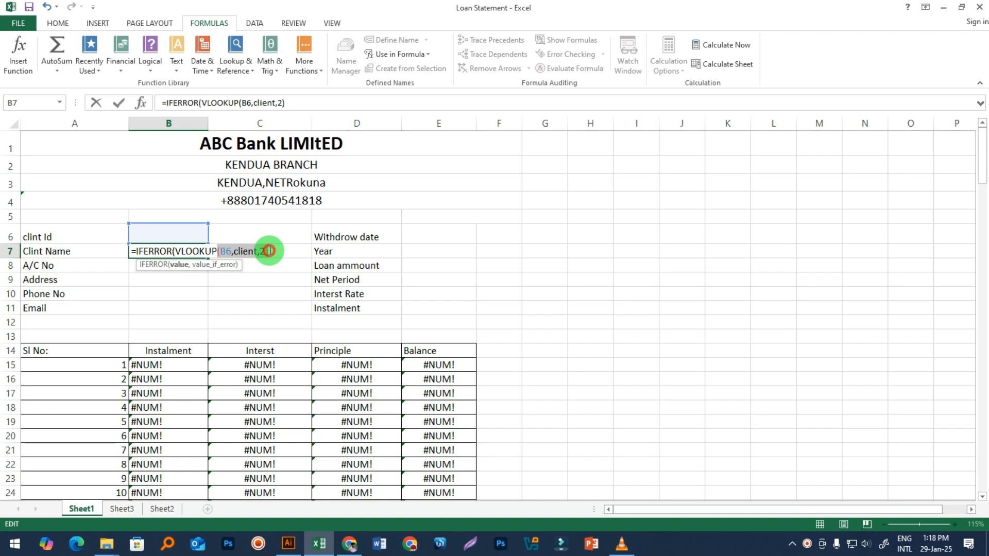
left_click(177, 250)
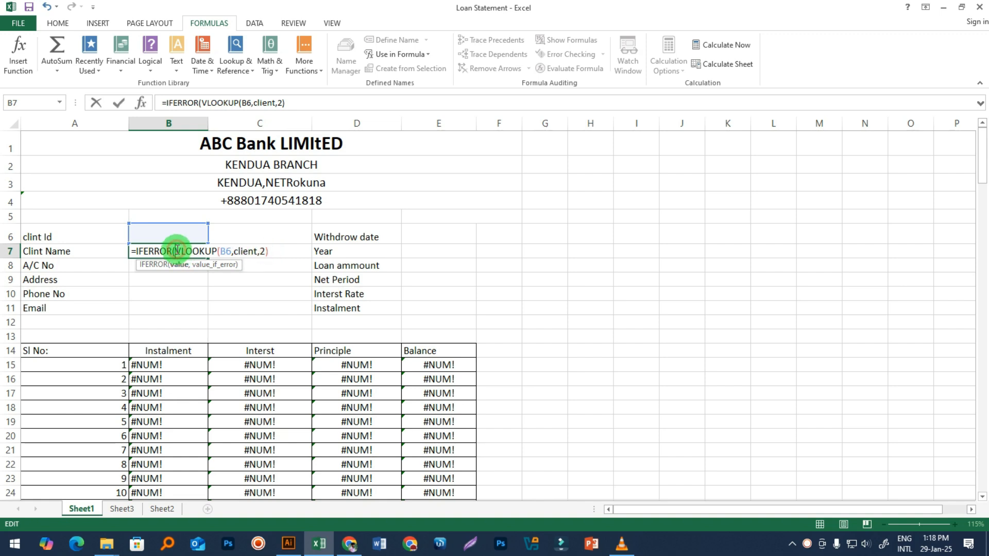
left_click(273, 251)
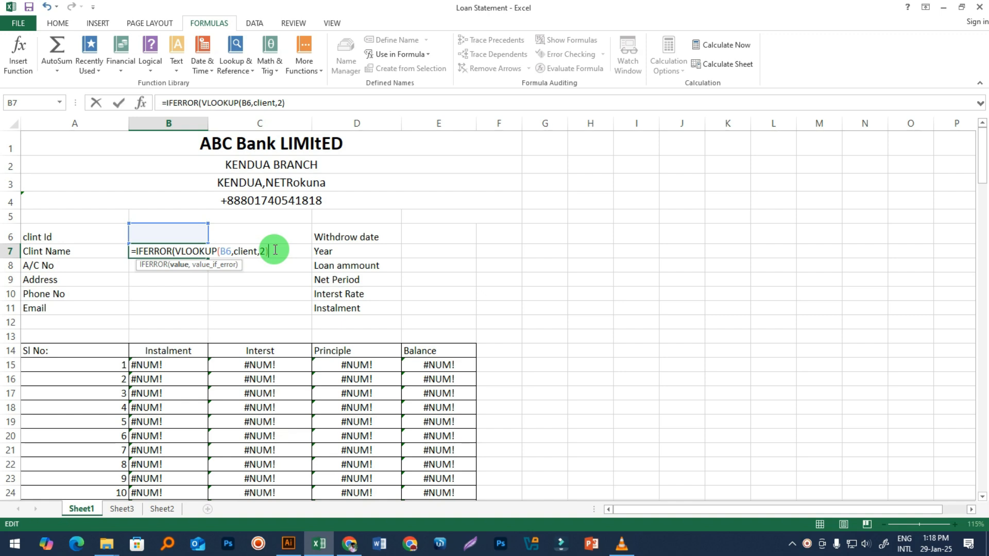
type(",")
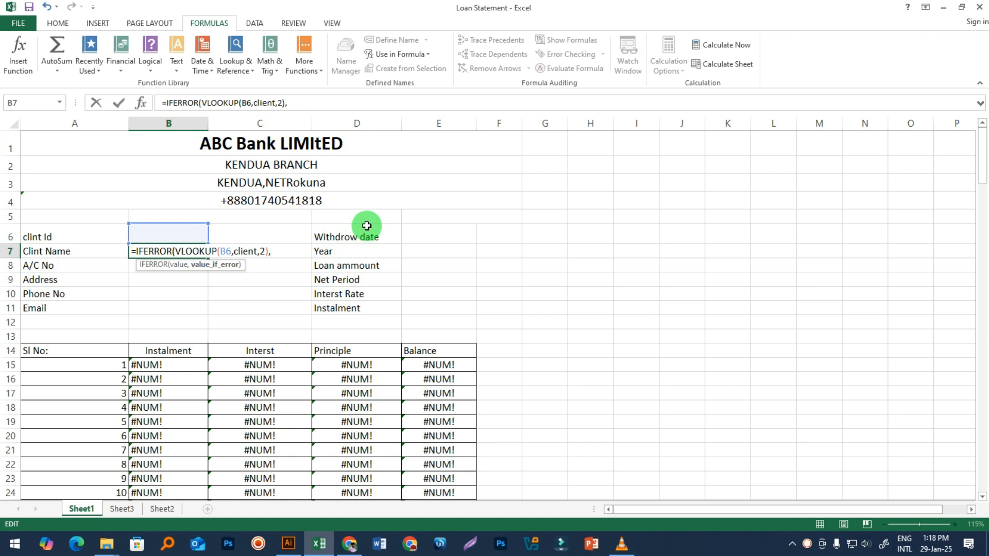
type("\"\"")
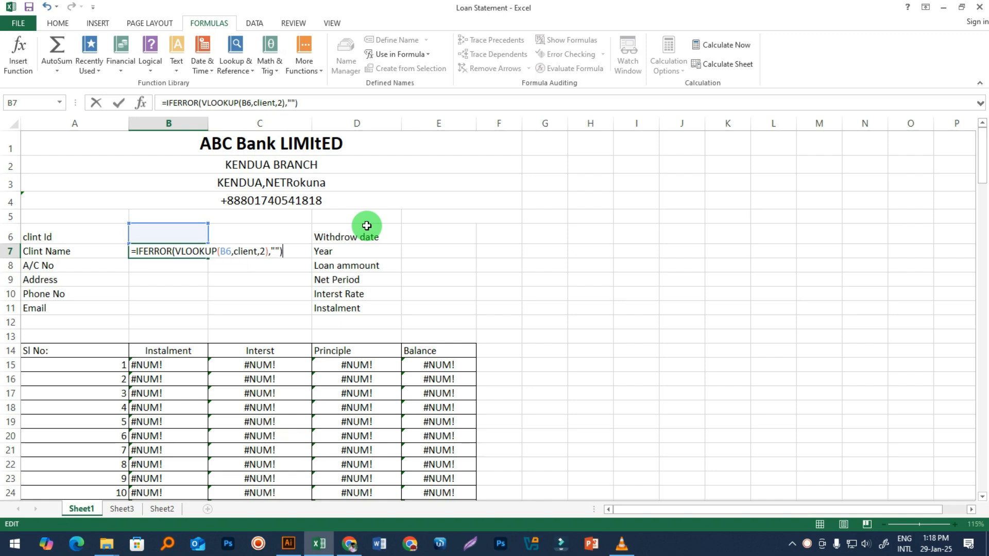
key("Return")
Step: Test the lookup with client ID 101 in B6, then clear B6 again
left_click(154, 237)
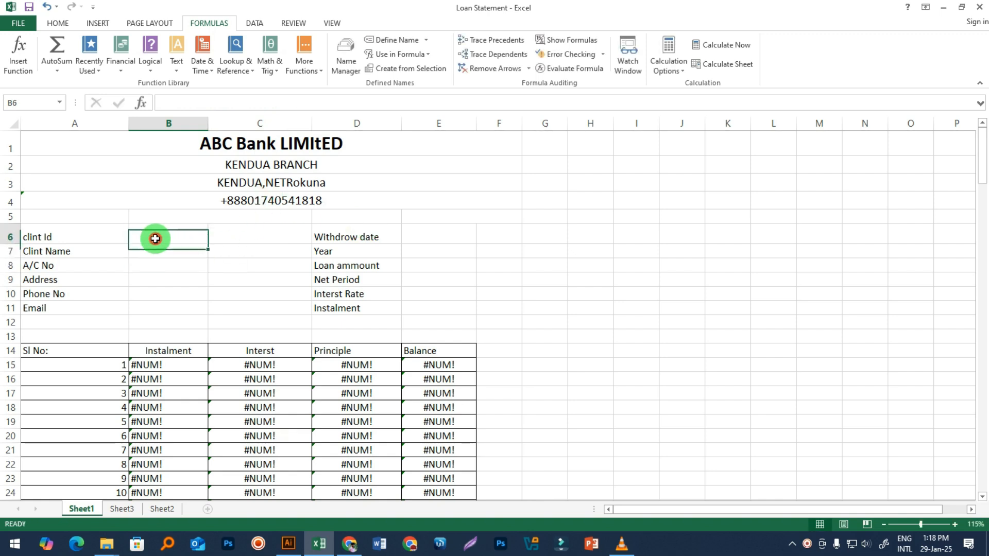
left_click(152, 248)
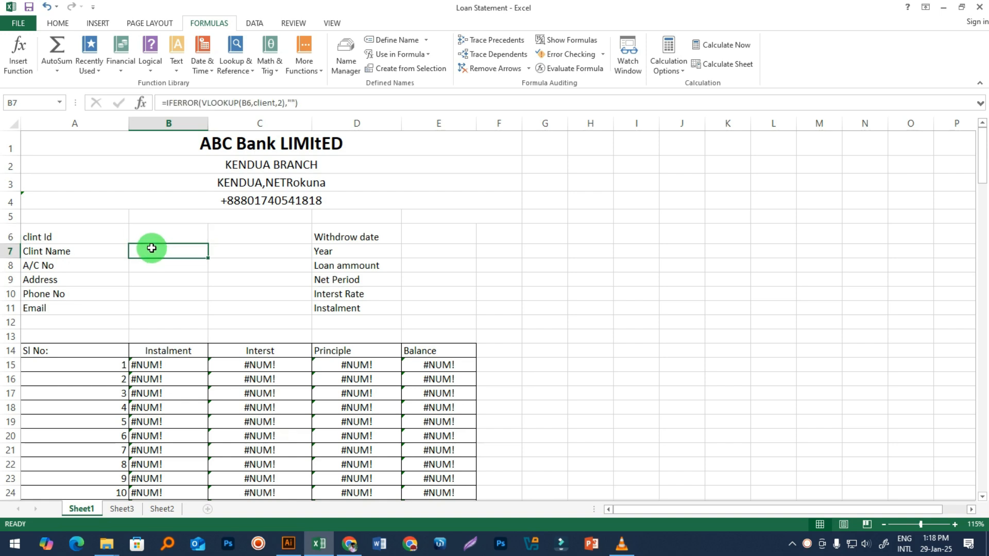
left_click(154, 233)
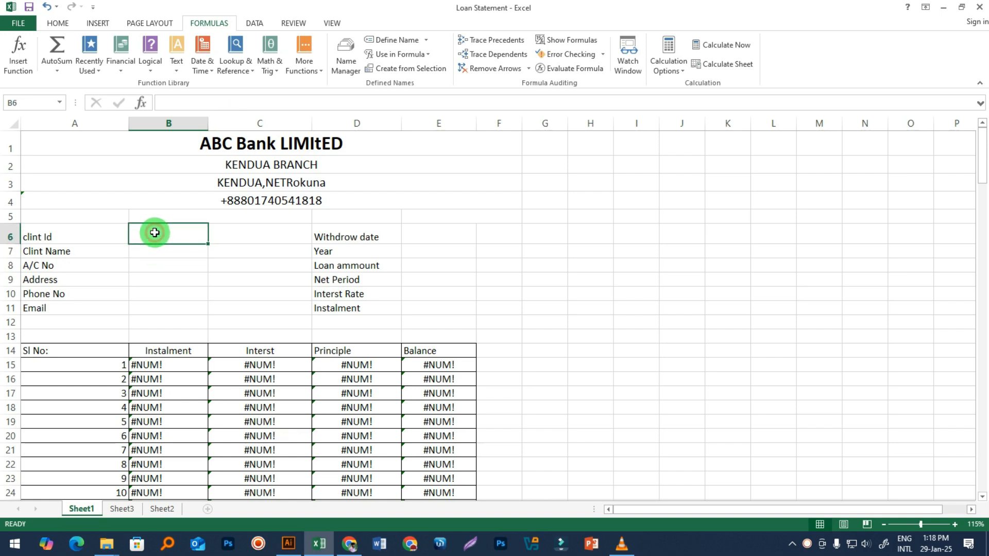
type("101")
key("Return")
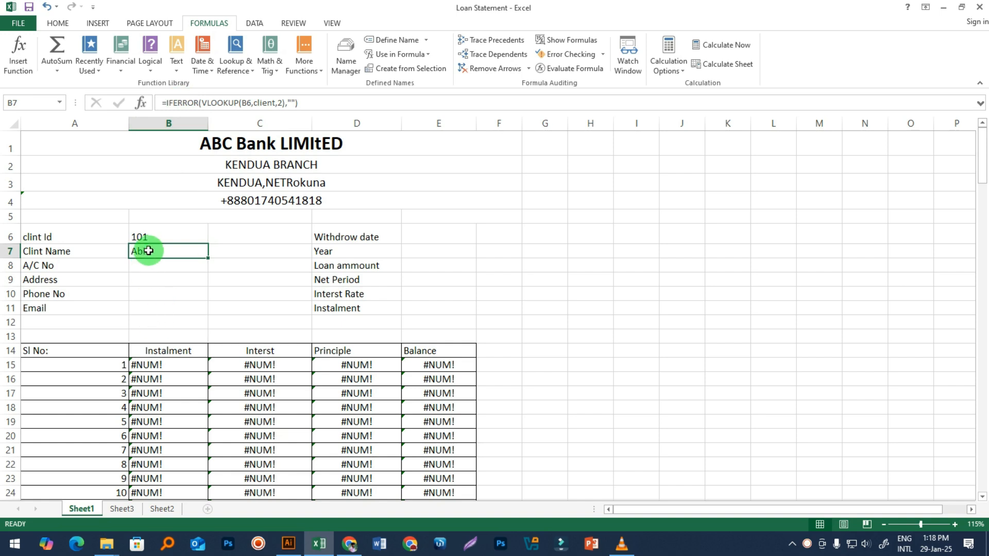
left_click(155, 240)
key("BackSpace")
left_click(190, 331)
Step: Open B7's IFERROR formula for editing, with the cursor inside the empty quotes
left_click(154, 230)
left_click(157, 246)
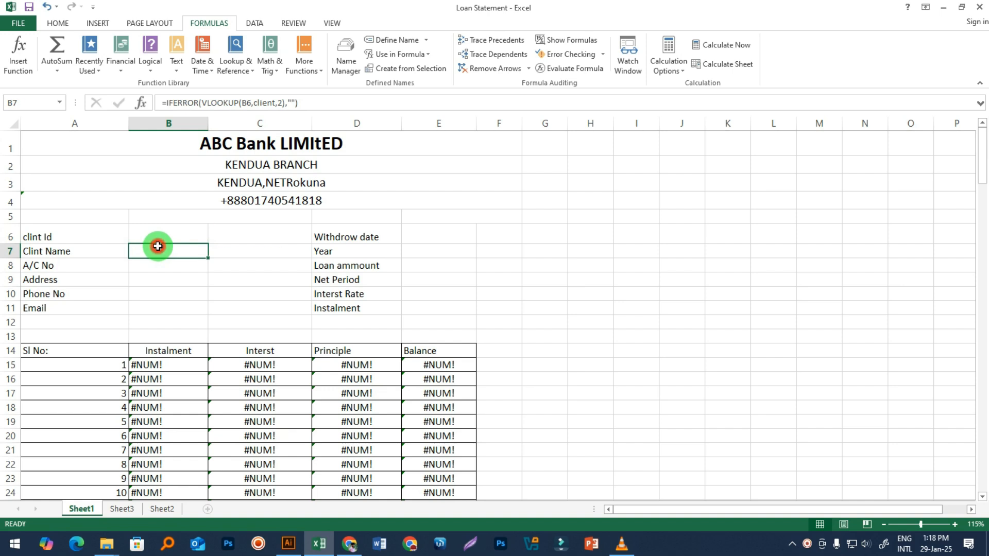
double_click(158, 247)
left_click(276, 251)
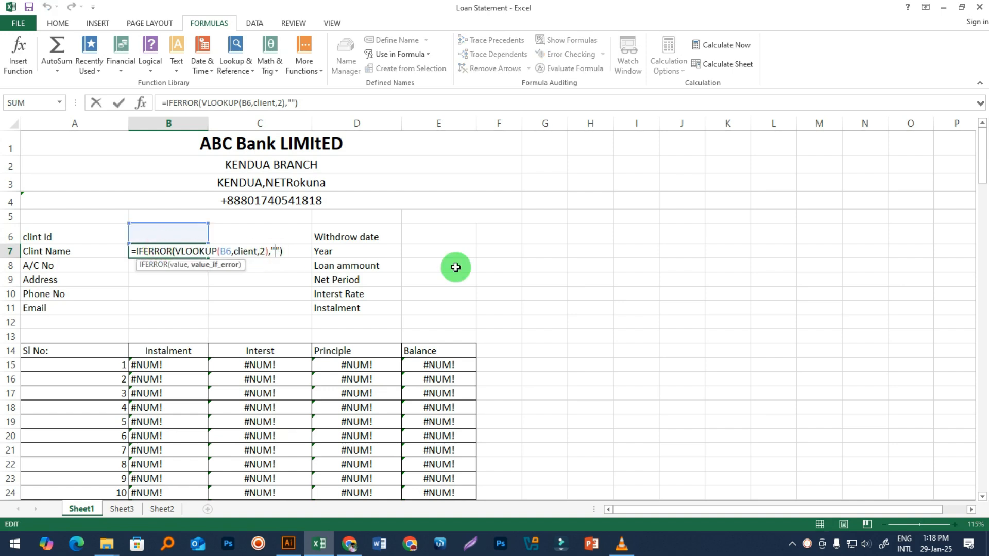
Step: Make B7's IFERROR fallback read 'Write The Client Id' and widen column B slightly
type("Write The ")
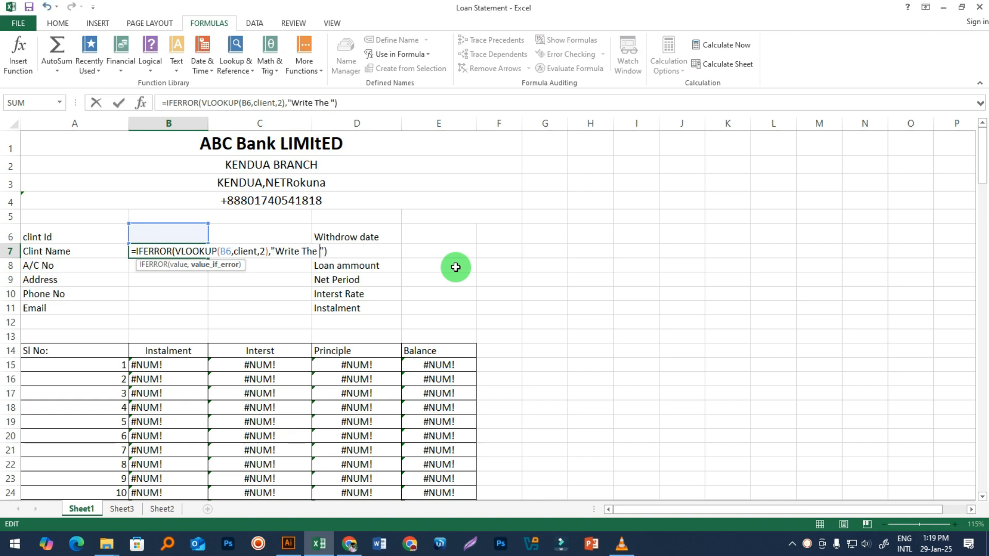
type("Clinent ")
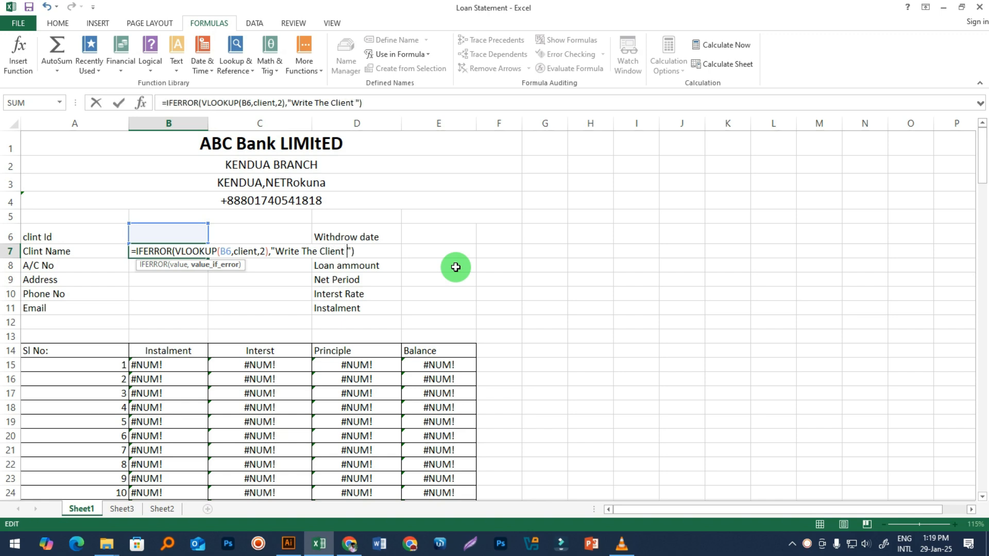
type("Id")
key("Return")
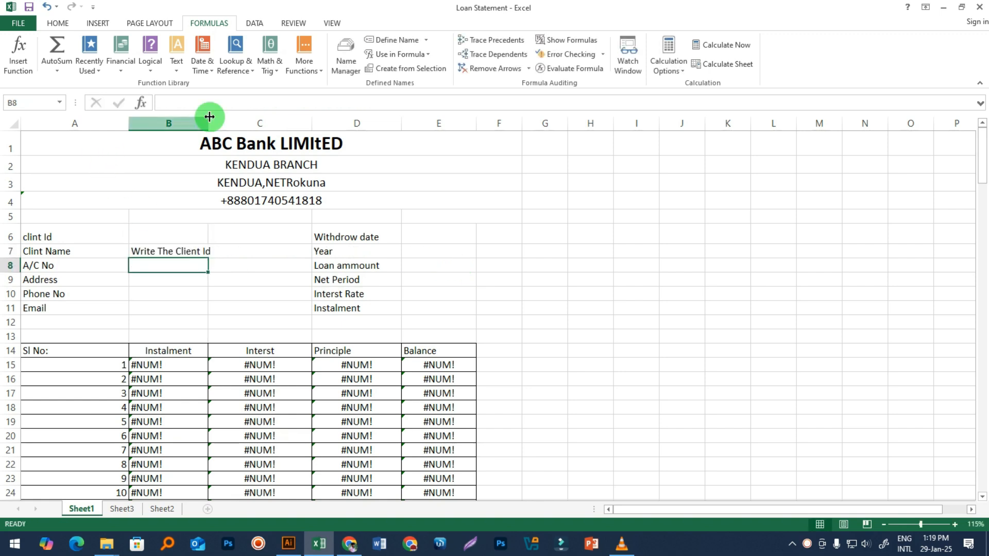
left_click(204, 121)
left_click(243, 249)
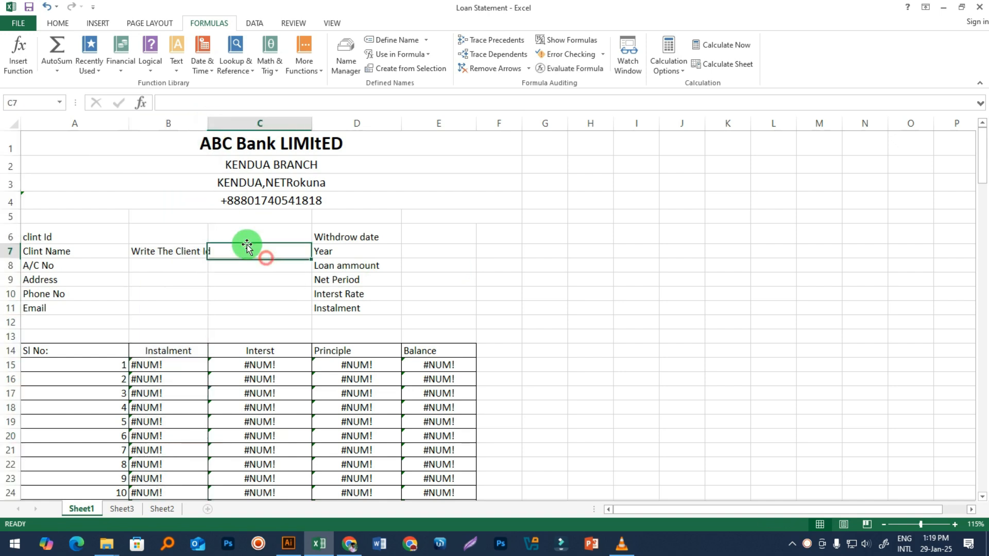
left_click_drag(208, 123, 211, 123)
left_click(235, 331)
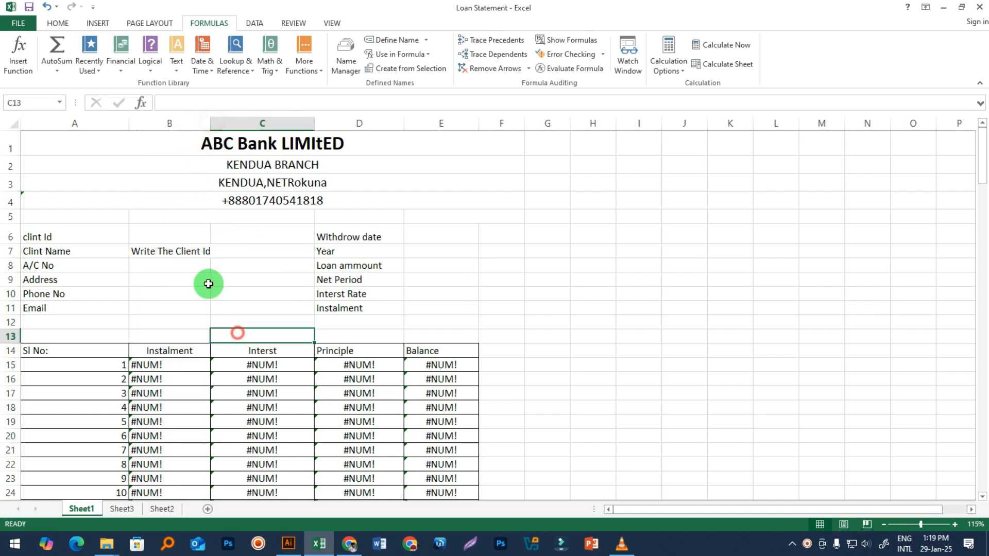
left_click(179, 252)
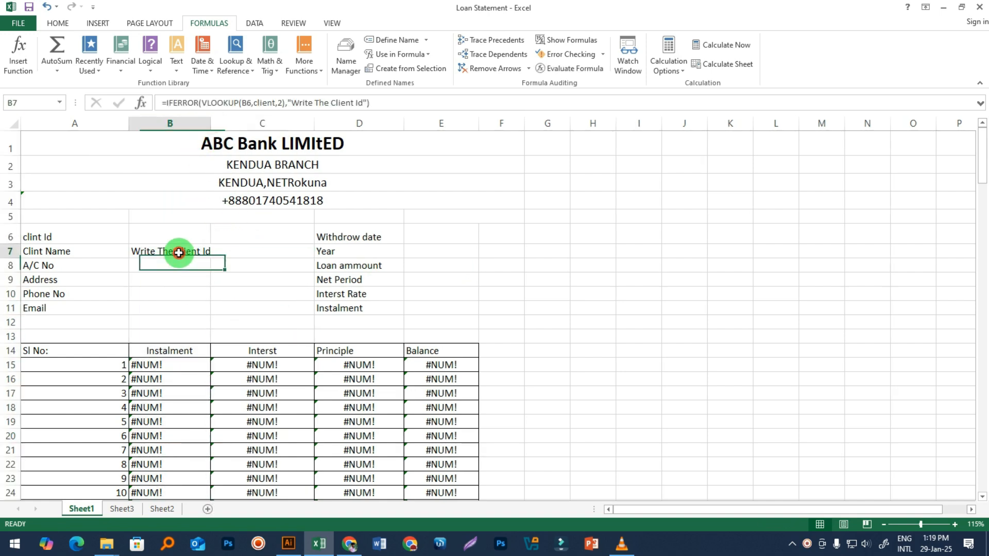
Step: Test the message by entering client ID 101 in B6, then emptying B6
left_click(244, 282)
left_click(158, 232)
double_click(156, 232)
type("101")
key("Return")
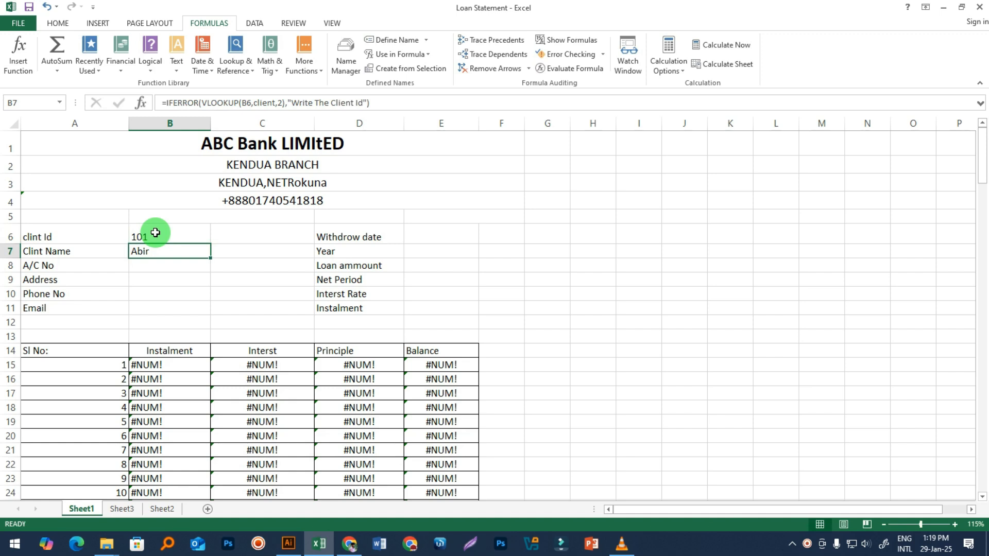
double_click(155, 233)
key("BackSpace")
key("BackSpace")
key("BackSpace")
key("Return")
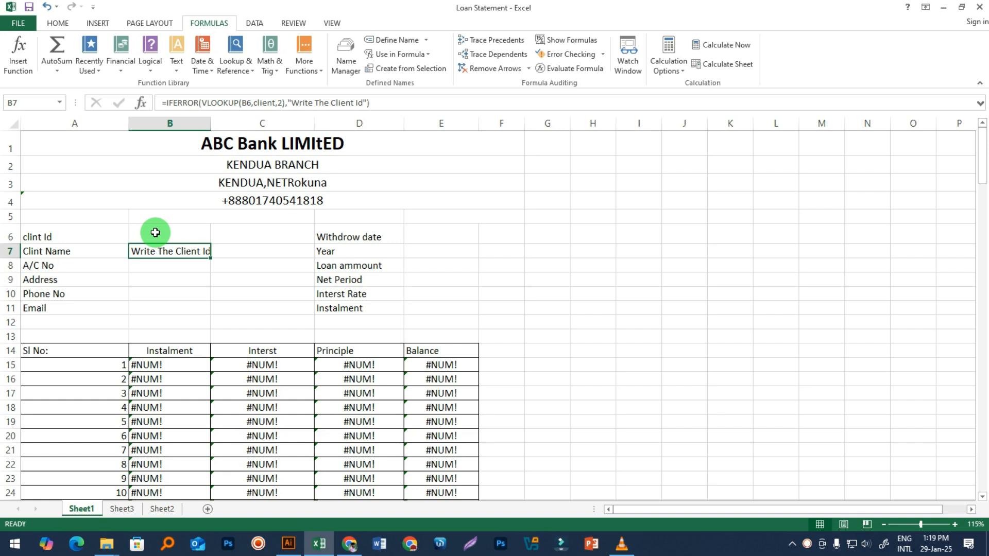
Step: Revert B7's fallback in the formula bar to a blank ""
left_click(362, 102)
key("BackSpace")
key("BackSpace")
key("BackSpace")
key("BackSpace")
key("BackSpace")
key("BackSpace")
key("BackSpace")
key("BackSpace")
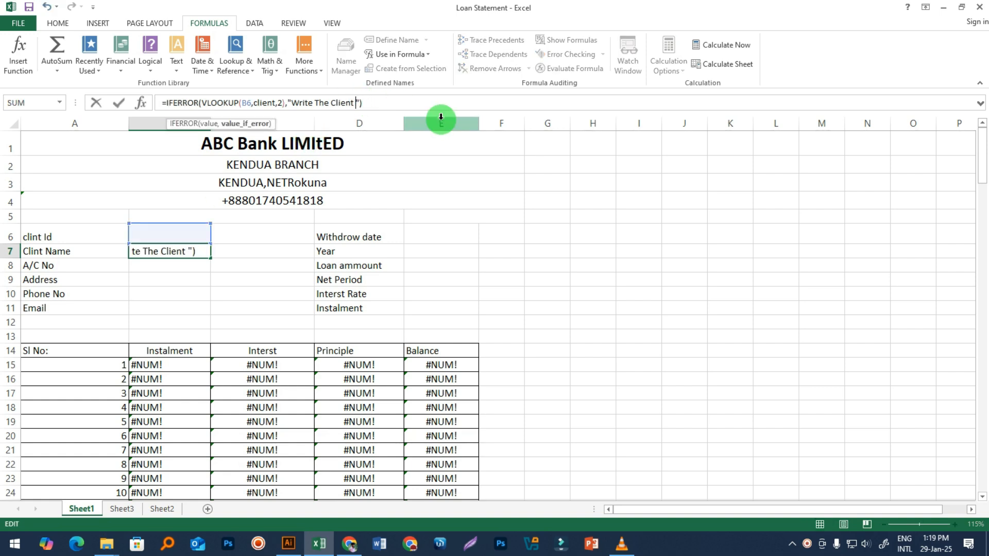
key("BackSpace")
key("BackSpace")
key("BackSpace")
key("BackSpace")
key("BackSpace")
key("BackSpace")
key("BackSpace")
key("BackSpace")
key("BackSpace")
key("BackSpace")
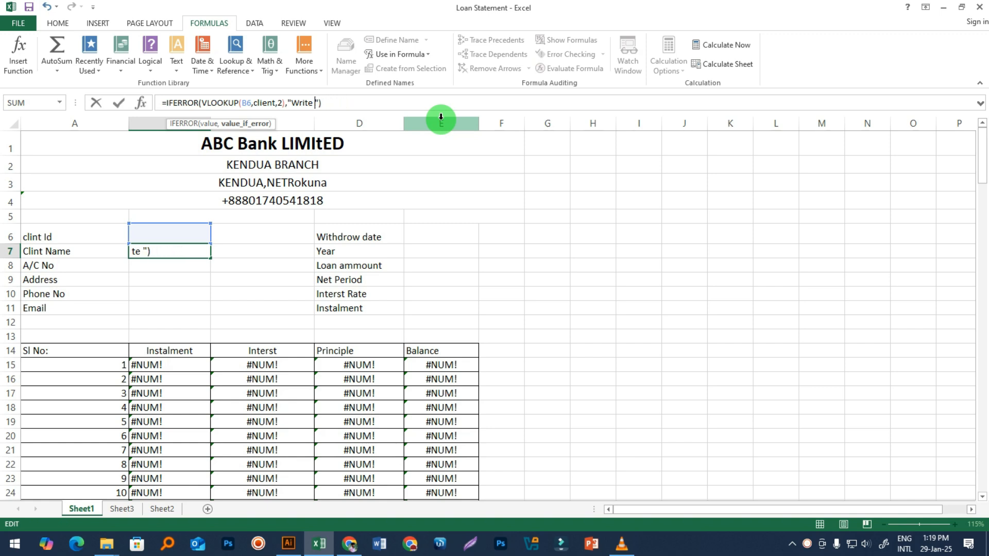
key("BackSpace")
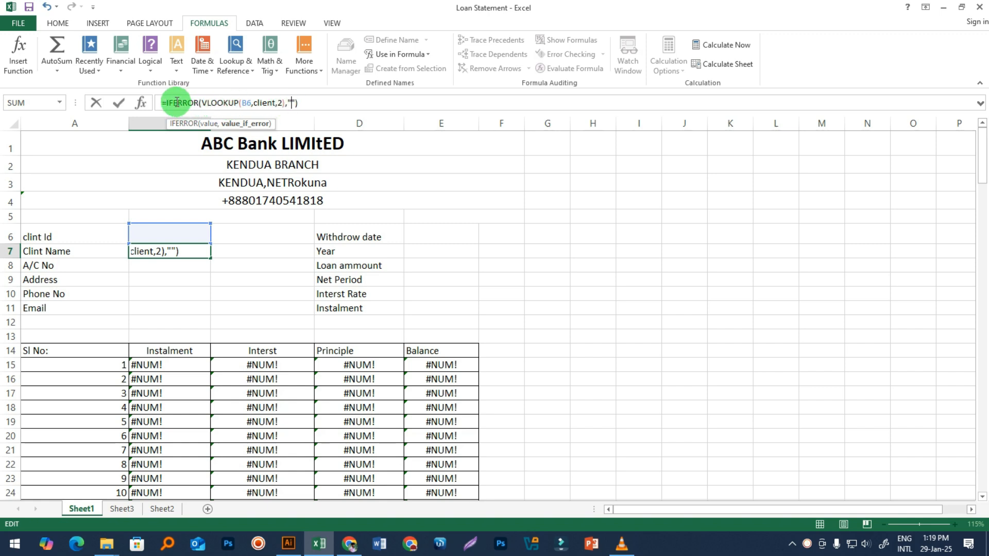
key("Return")
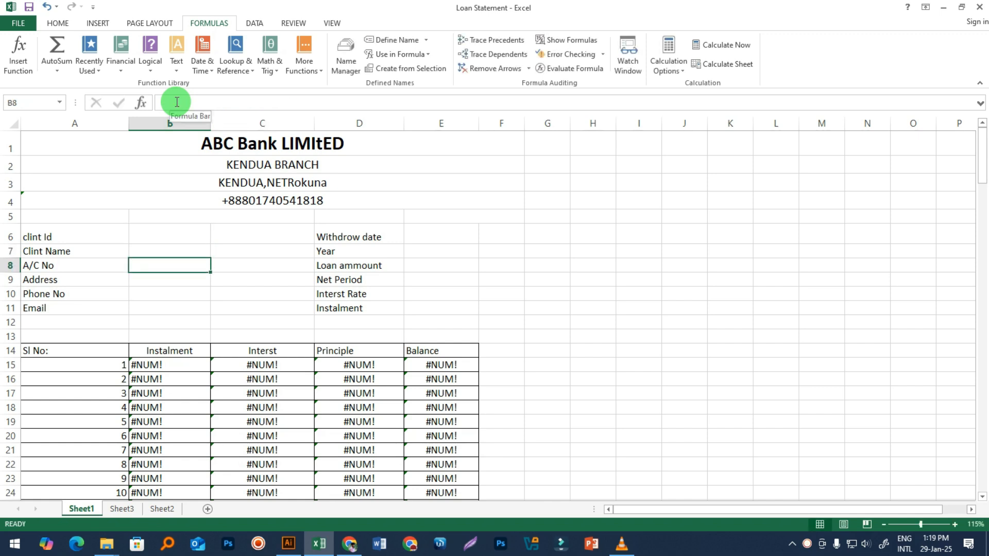
Step: Enter client ID 101 in B6 to show the matching client name
left_click(197, 237)
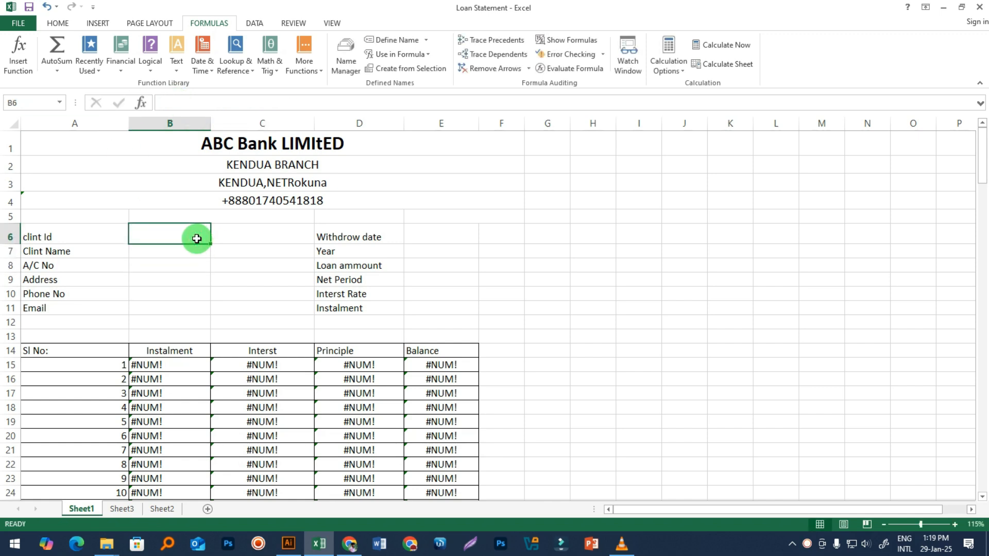
type("101")
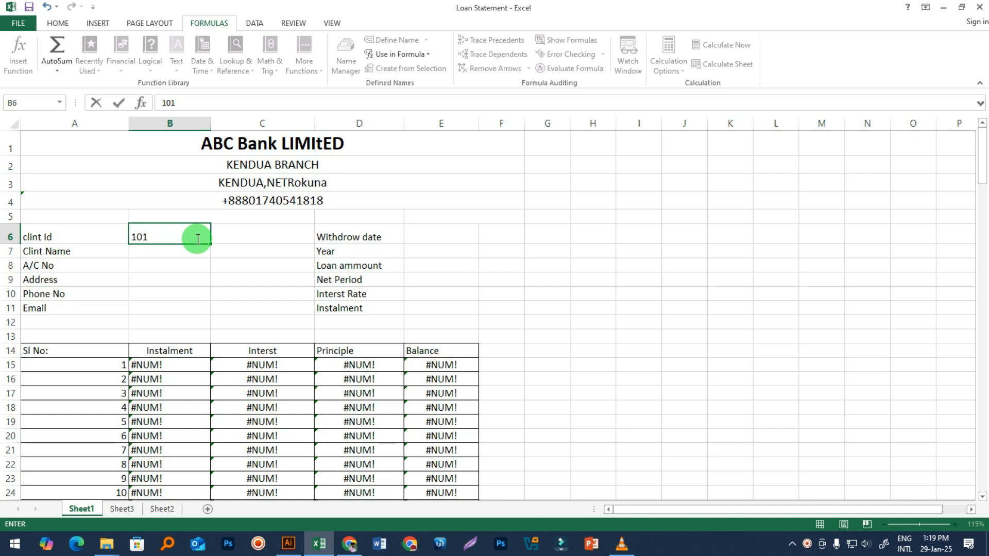
key("Return")
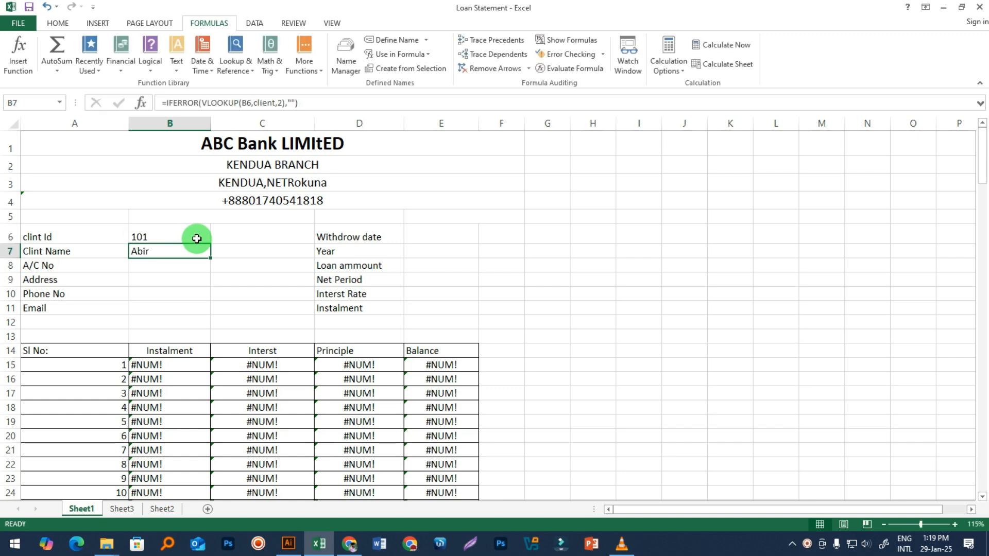
left_click(165, 392)
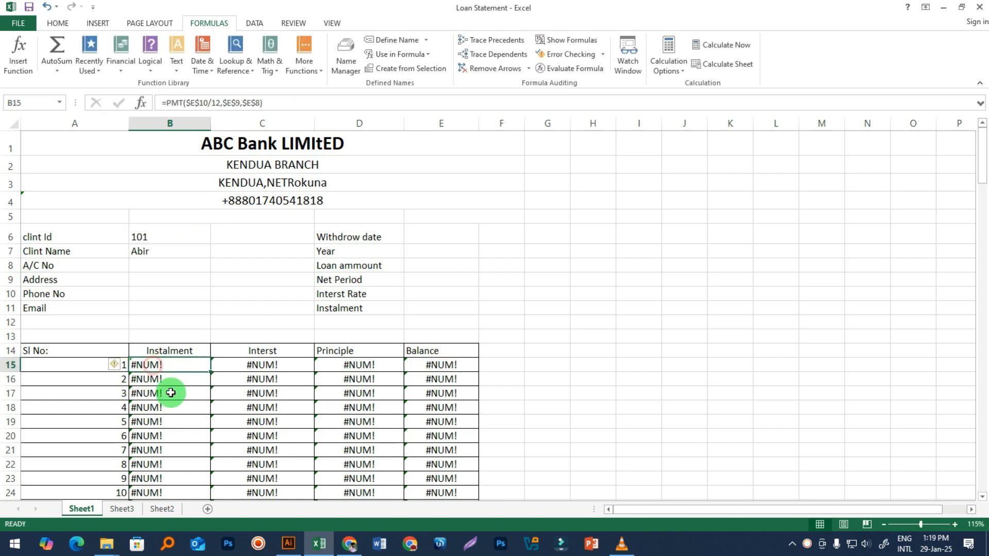
left_click(160, 370)
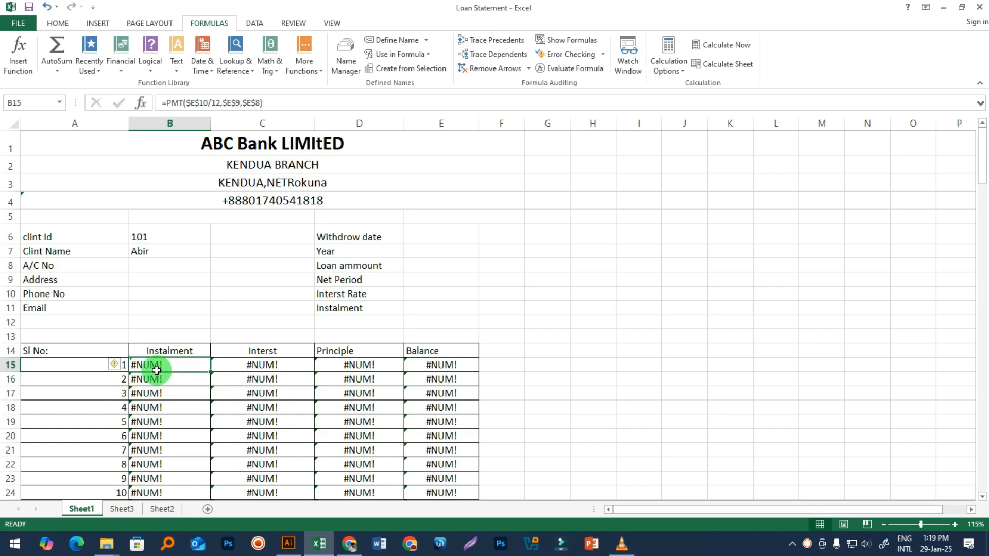
left_click(156, 367)
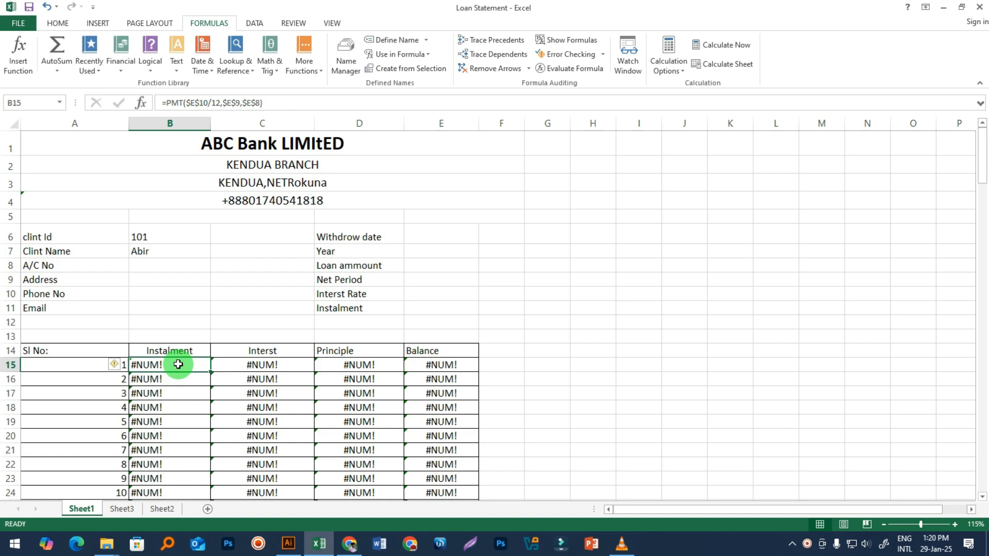
left_click(322, 307)
left_click(155, 269)
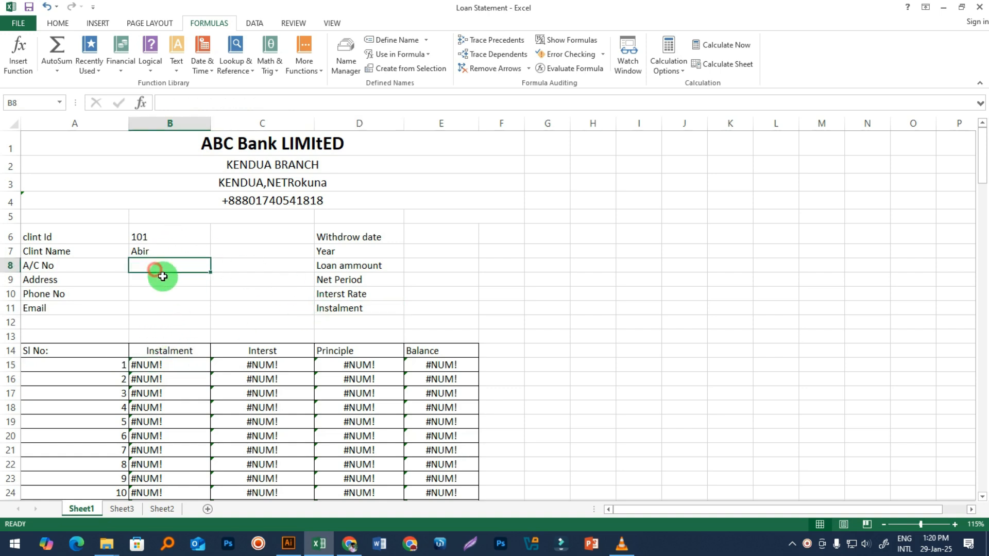
Step: Start an IFERROR(VLOOKUP( formula in the A/C No cell B8
left_click(297, 291)
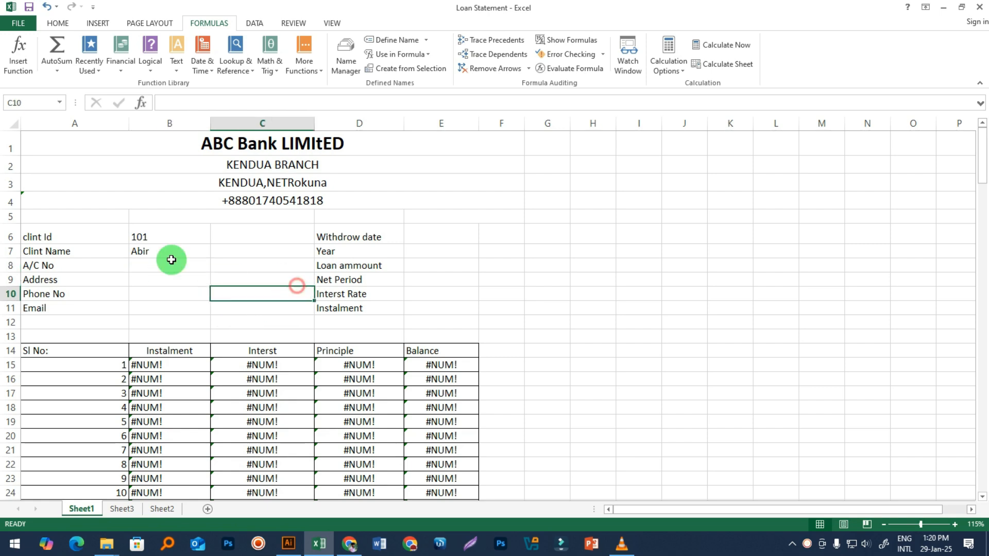
left_click(148, 252)
left_click(145, 267)
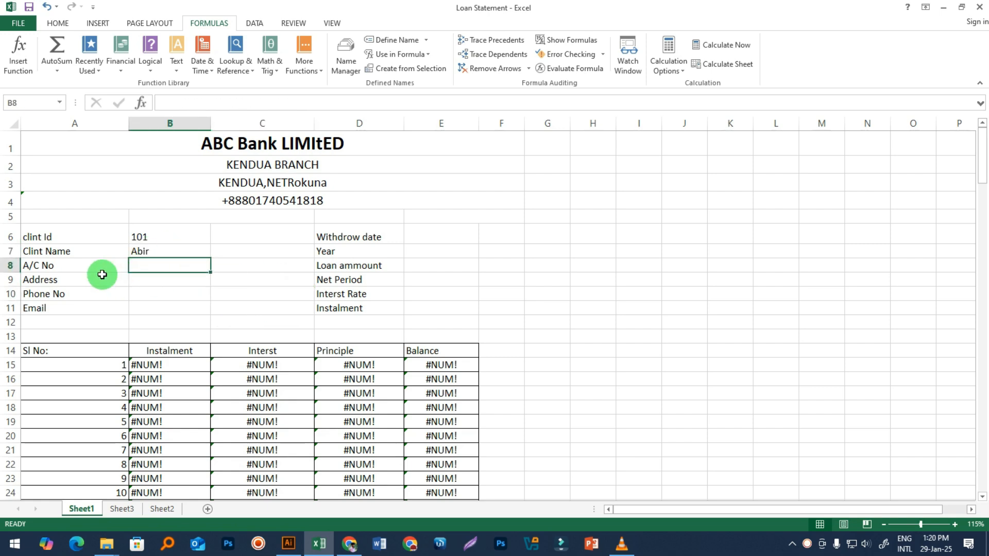
left_click(146, 239)
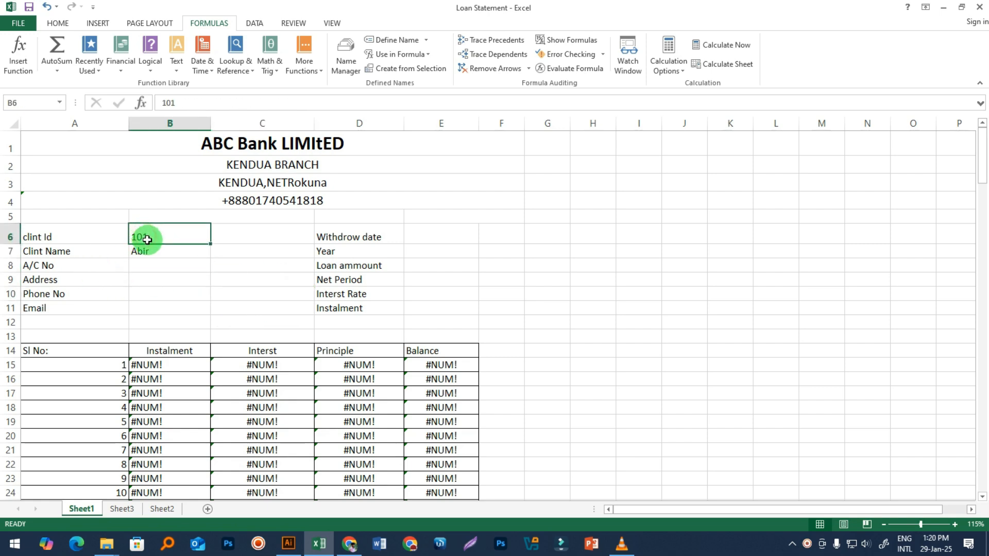
left_click(149, 265)
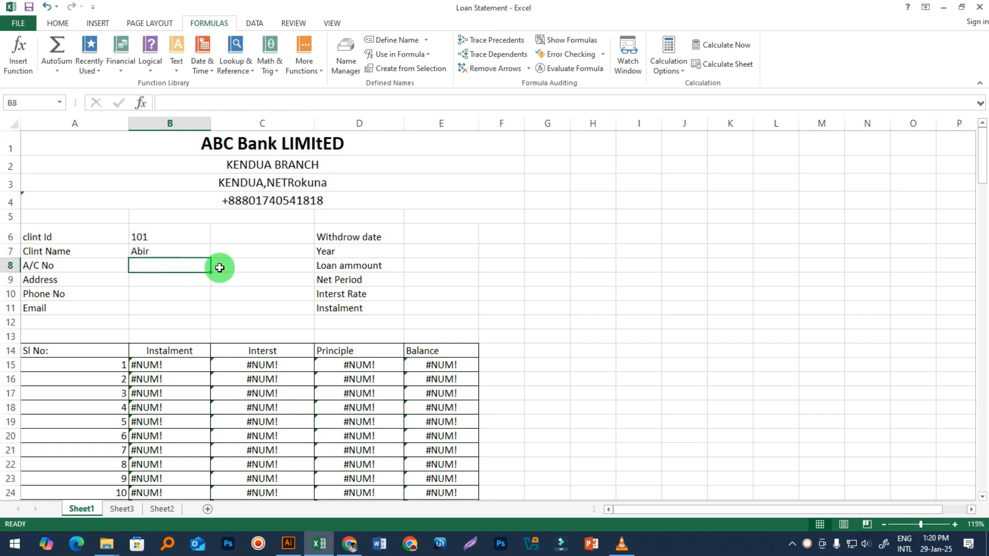
type("=")
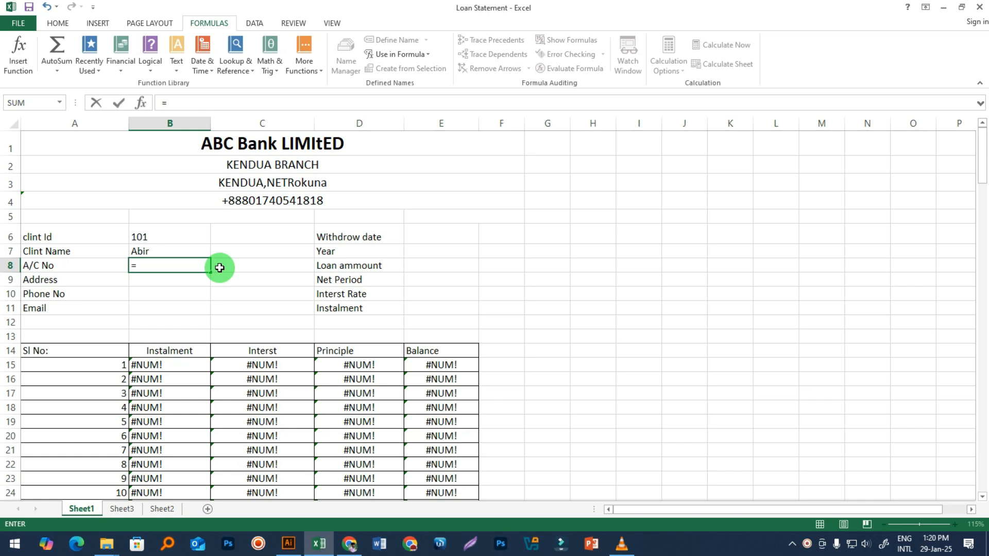
type("if")
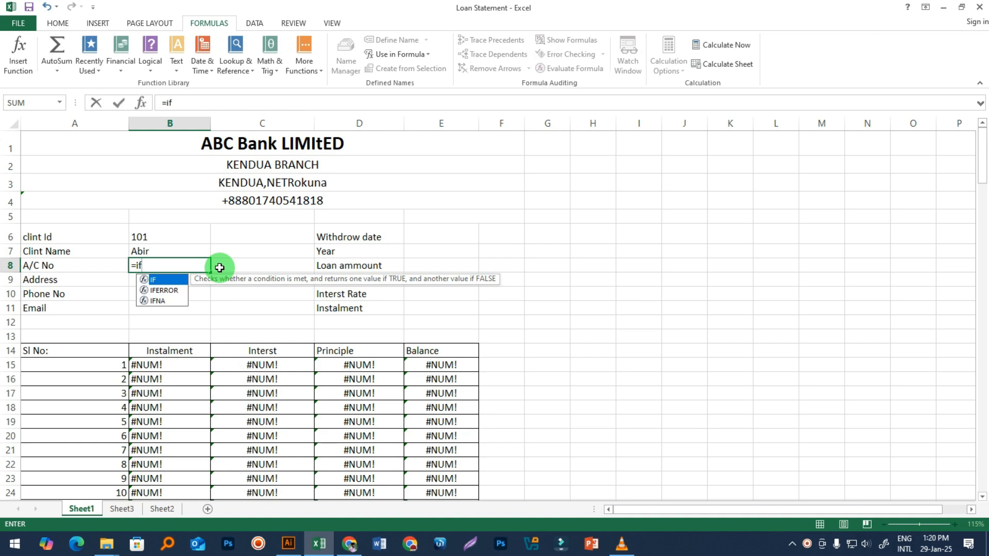
key("Down")
key("Tab")
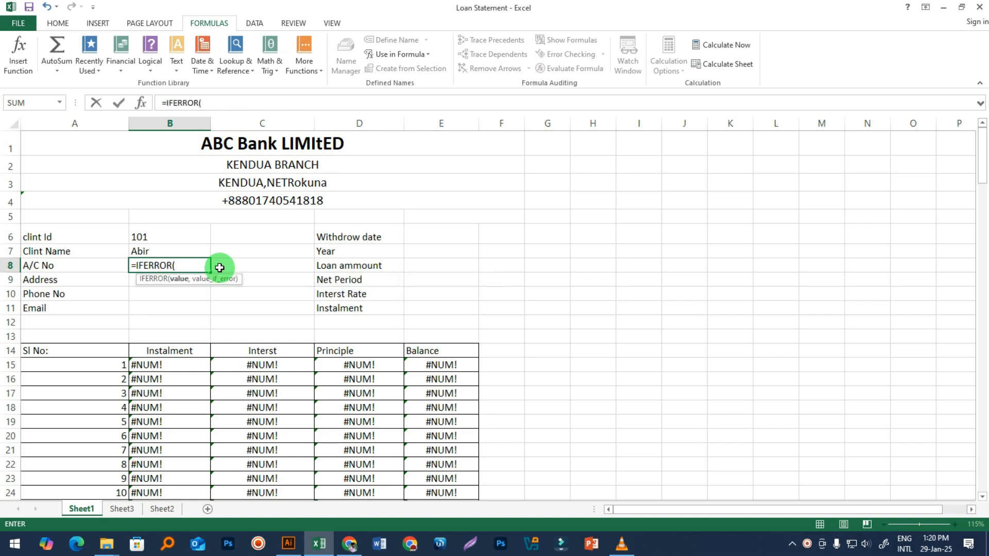
type("vl")
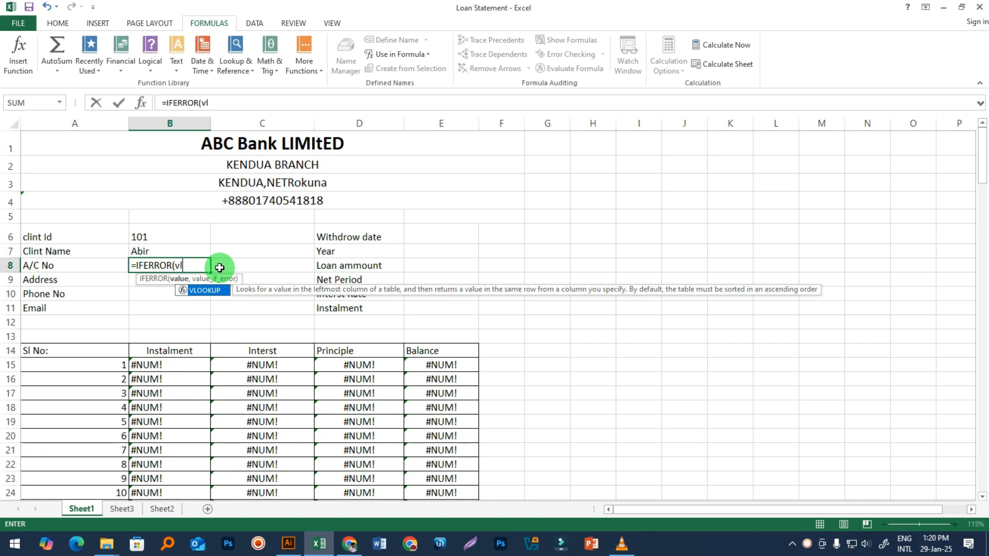
key("Tab")
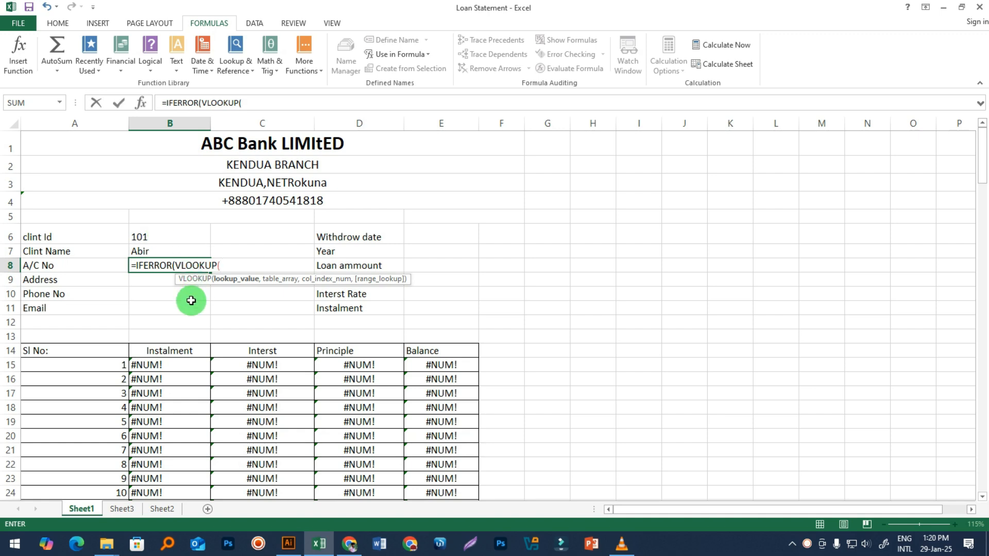
Step: Complete B8 as =IFERROR(VLOOKUP(B6,client,3),"") and commit it
left_click(151, 234)
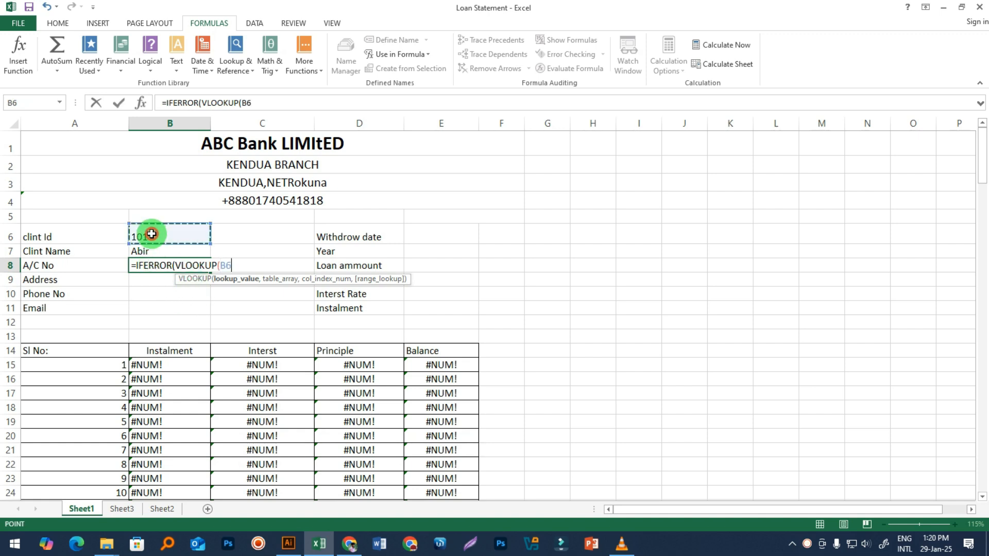
type(",")
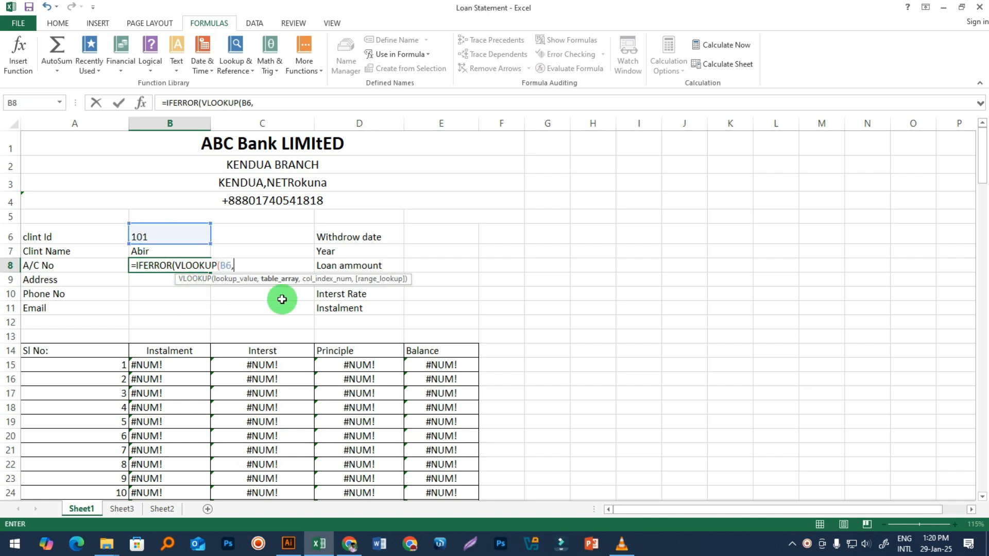
type("clie")
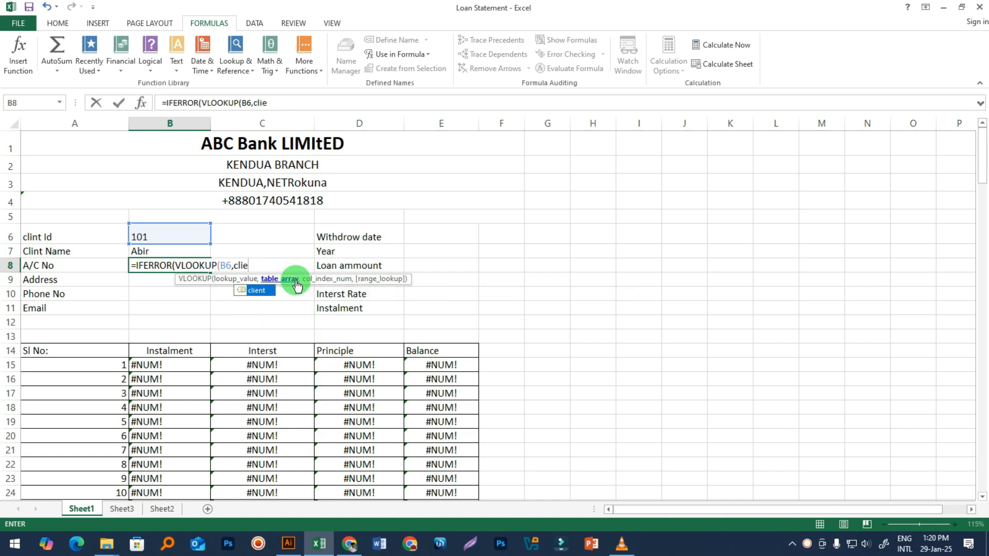
key("Tab")
type(",")
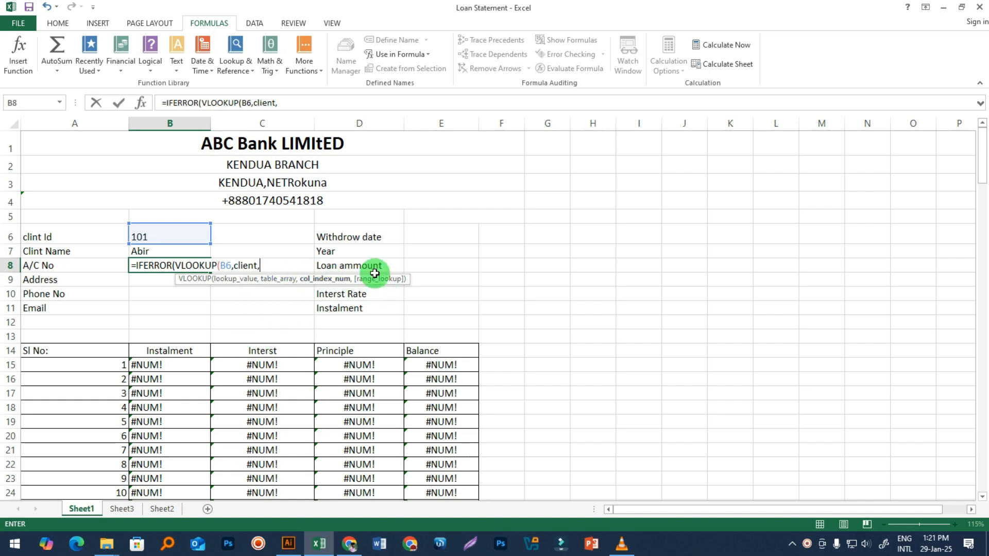
type("3")
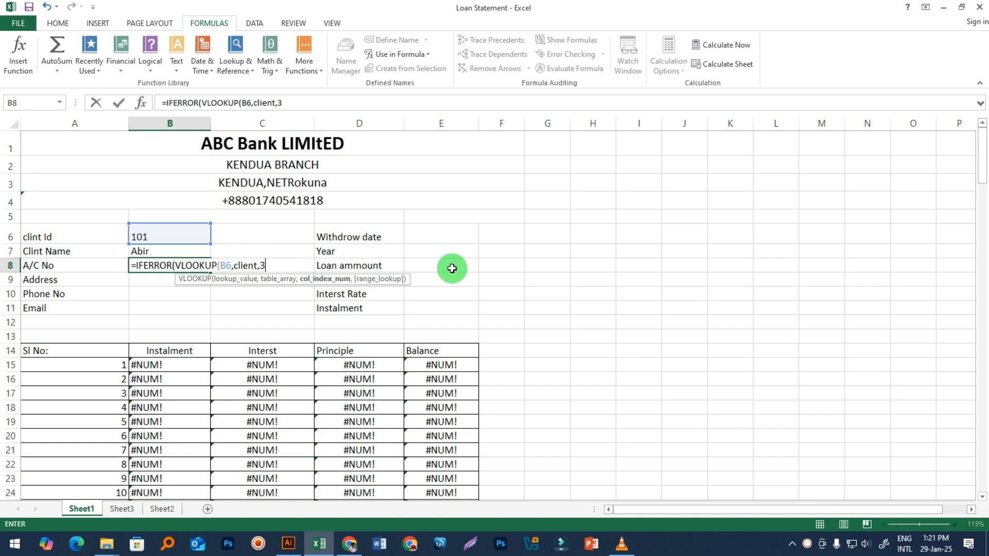
type("),")
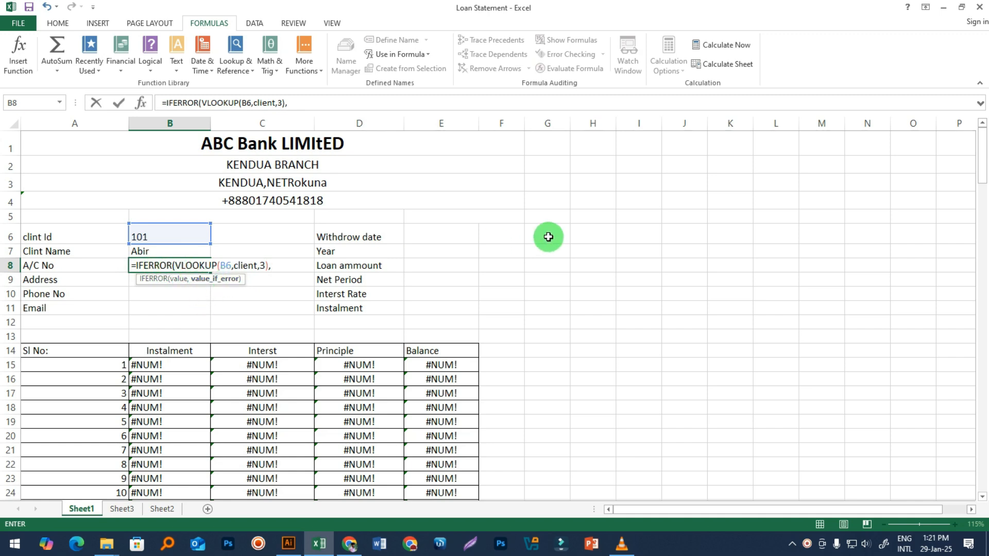
type("\"\")")
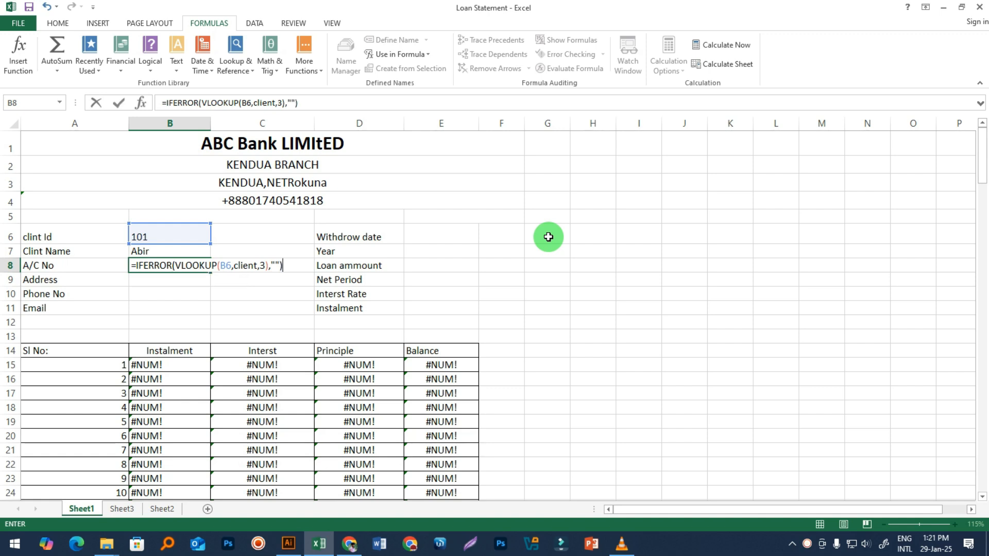
key("Return")
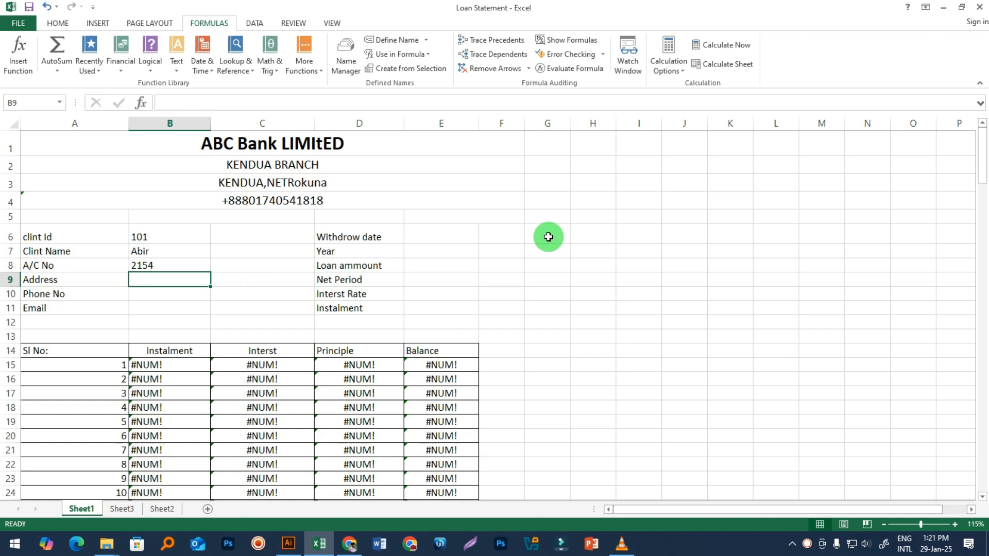
left_click(159, 261)
left_click(152, 236)
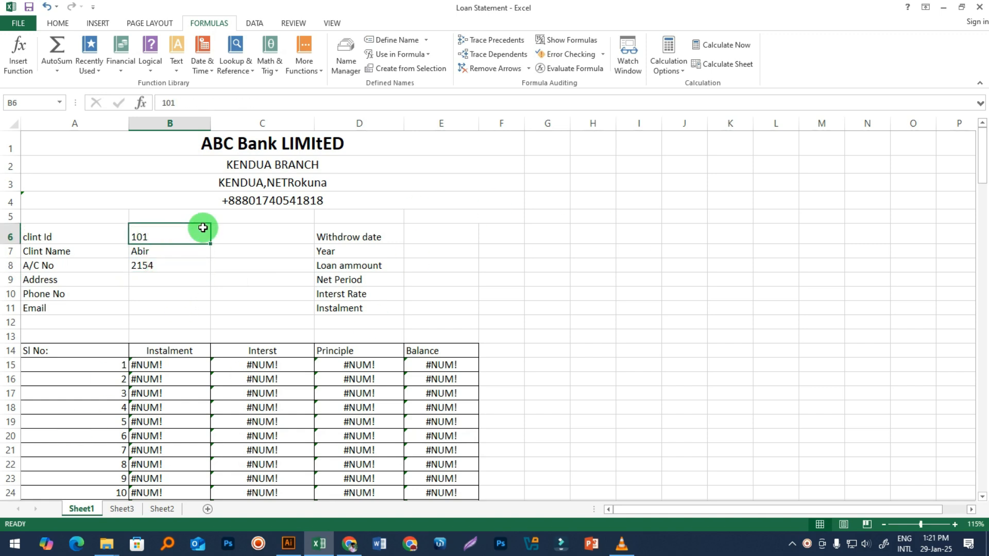
key("BackSpace")
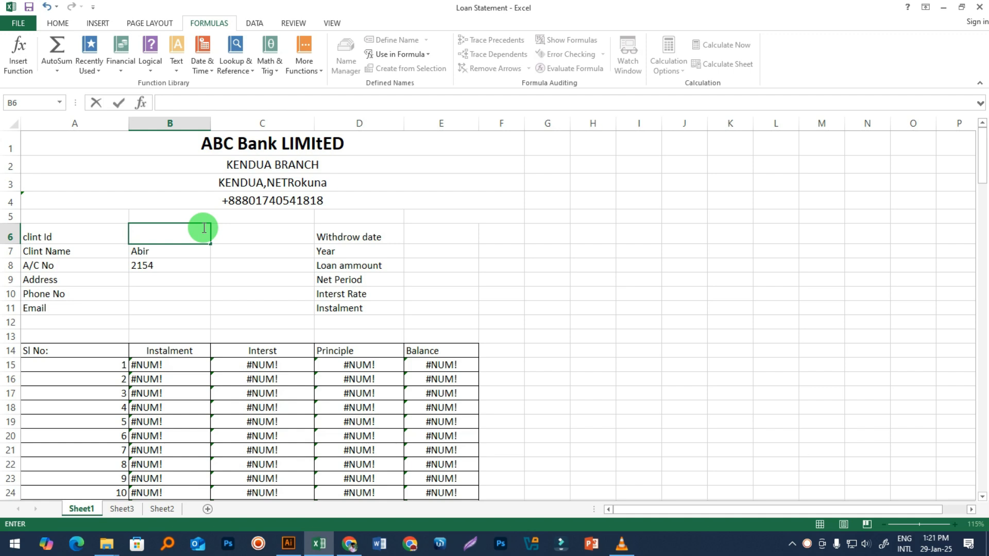
key("Return")
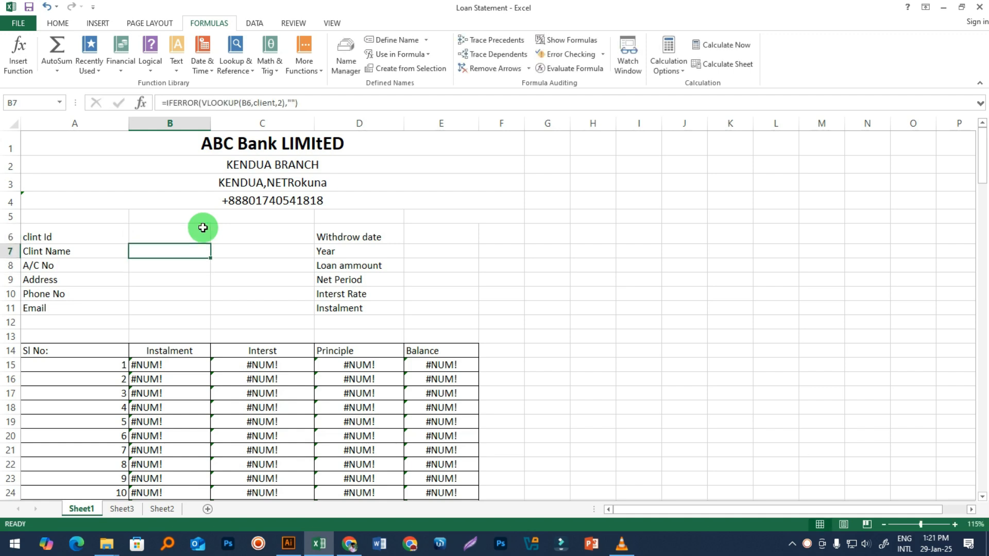
key("Down")
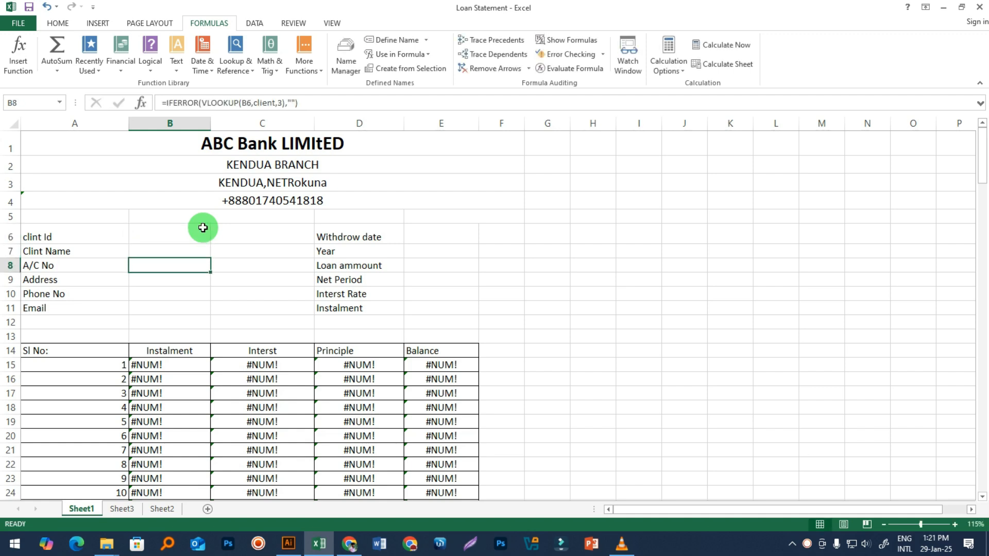
left_click(202, 227)
type("101")
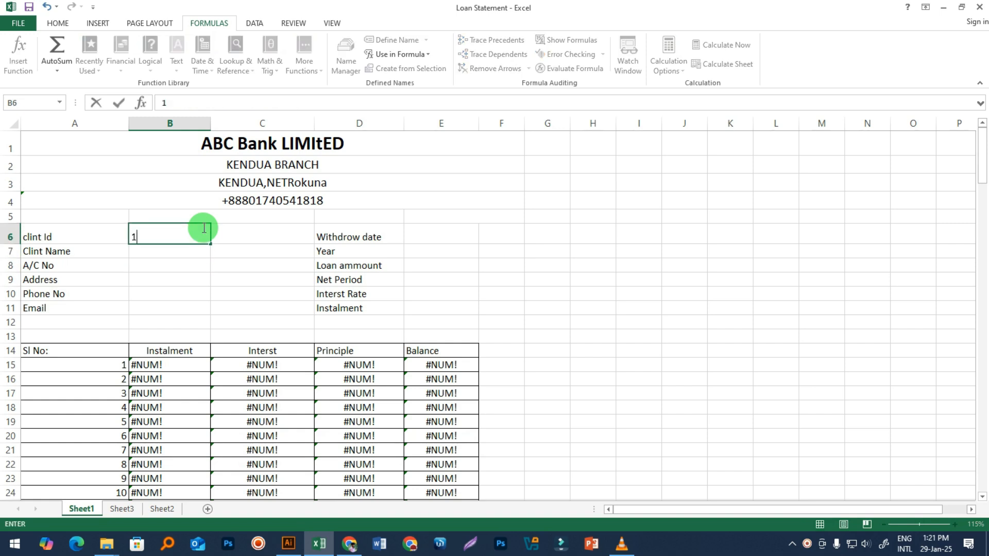
key("Return")
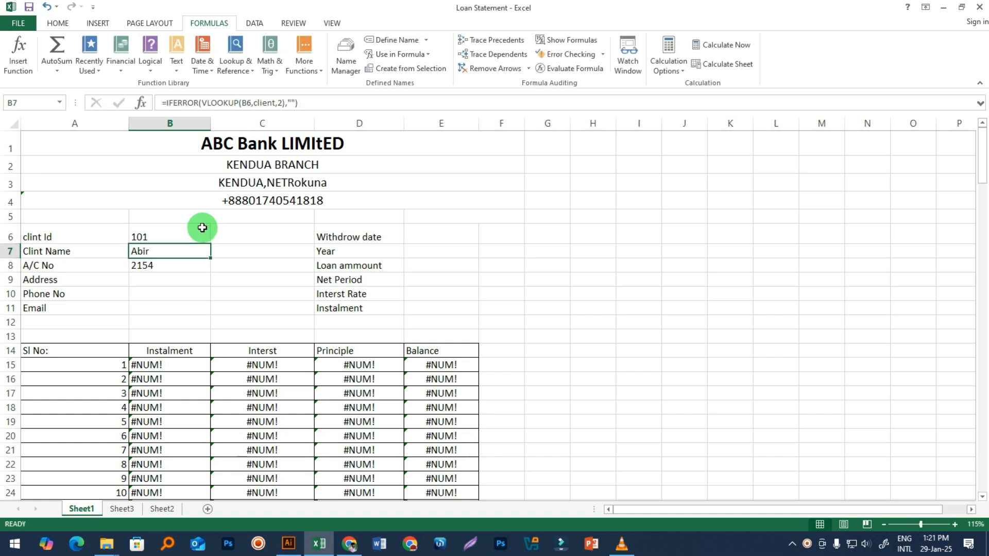
left_click(146, 280)
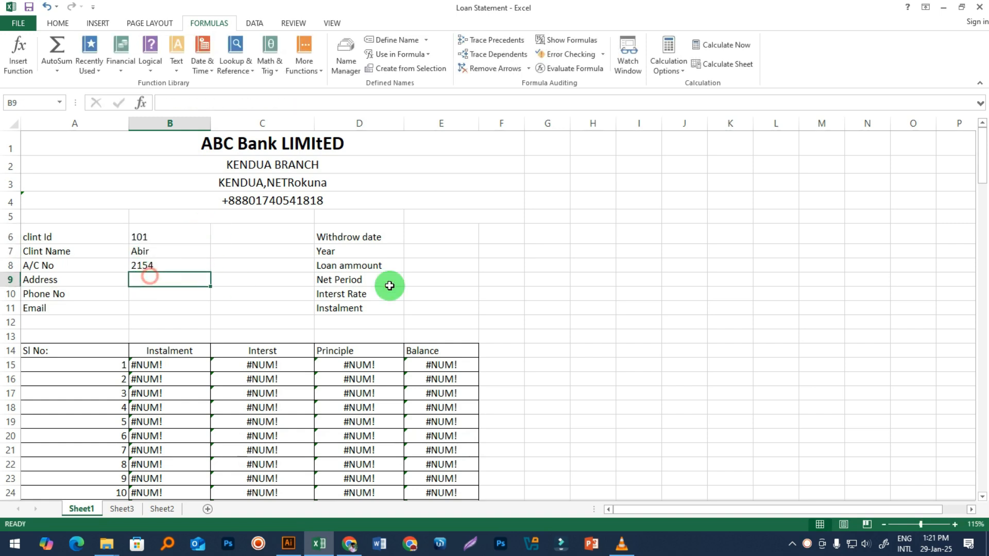
left_click(161, 509)
left_click(147, 124)
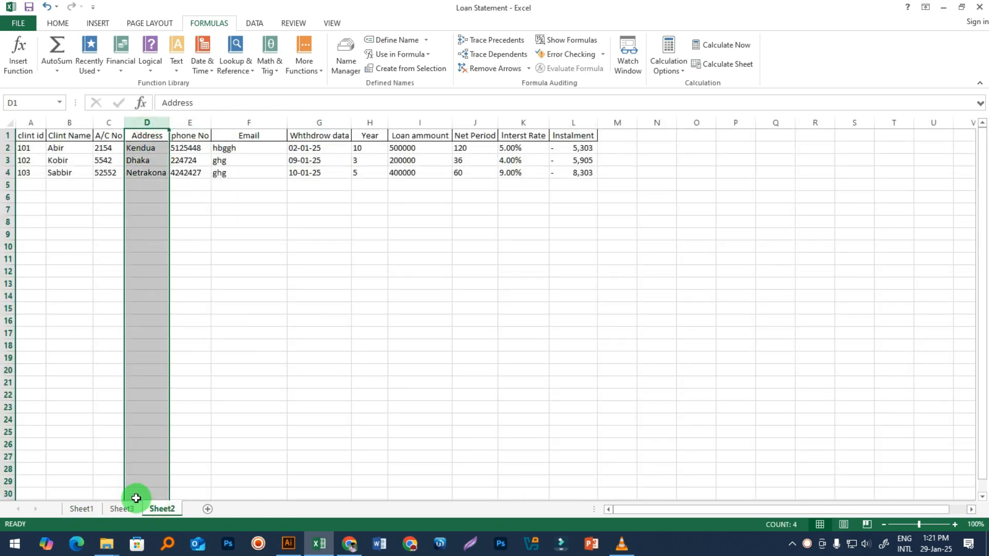
left_click(80, 509)
left_click(226, 406)
left_click(137, 279)
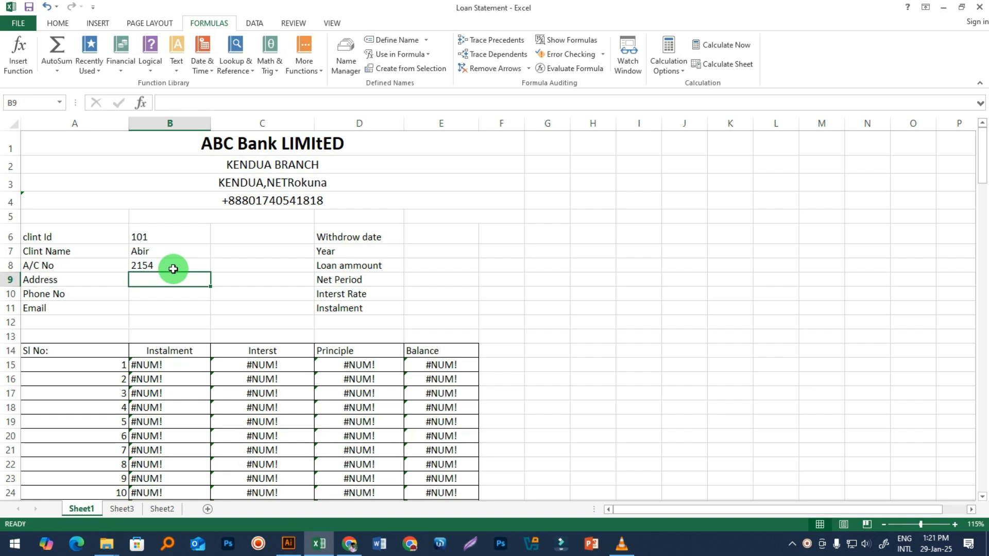
Step: Enter =IFERROR(VLOOKUP(B6,client,4),"") in the Address cell B9
type("=if")
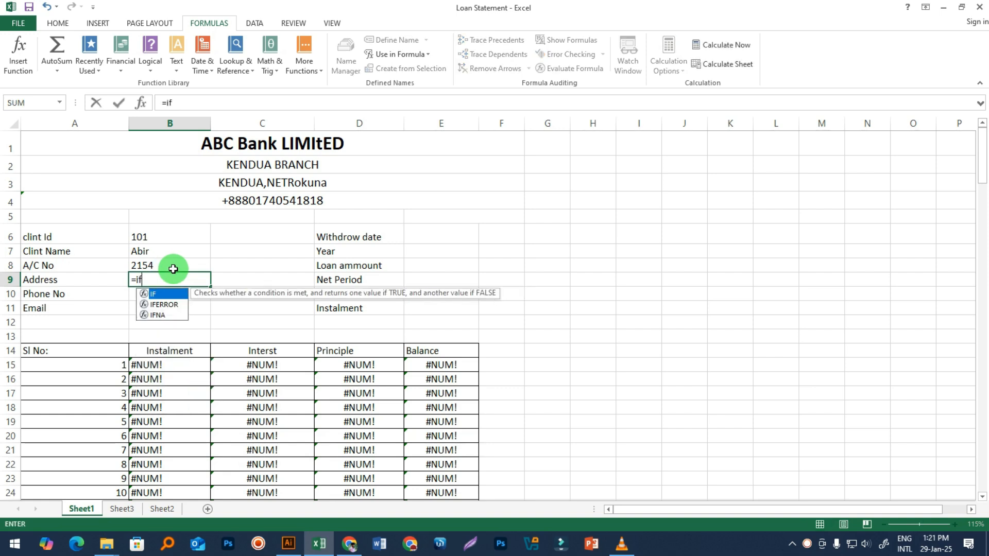
key("Down")
key("Tab")
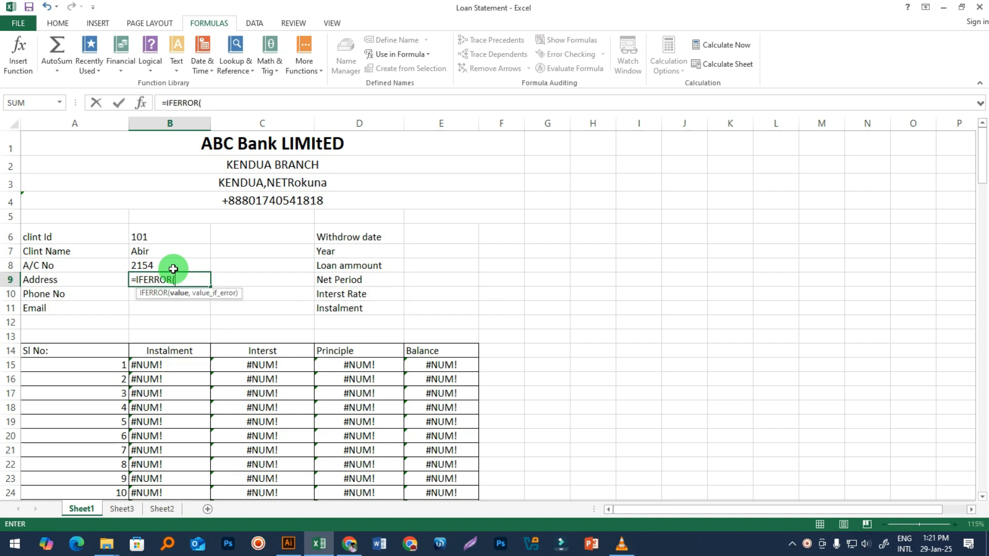
type("vl")
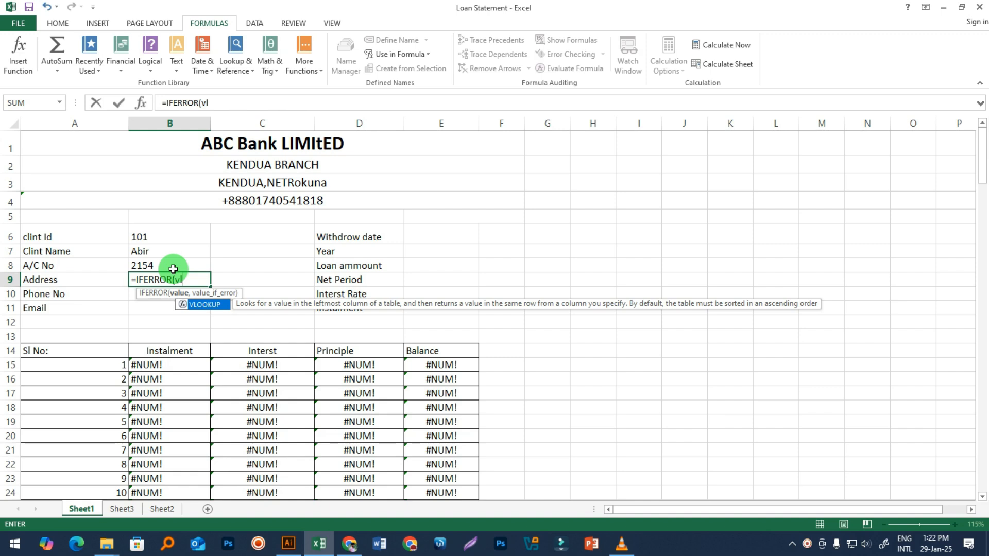
key("Tab")
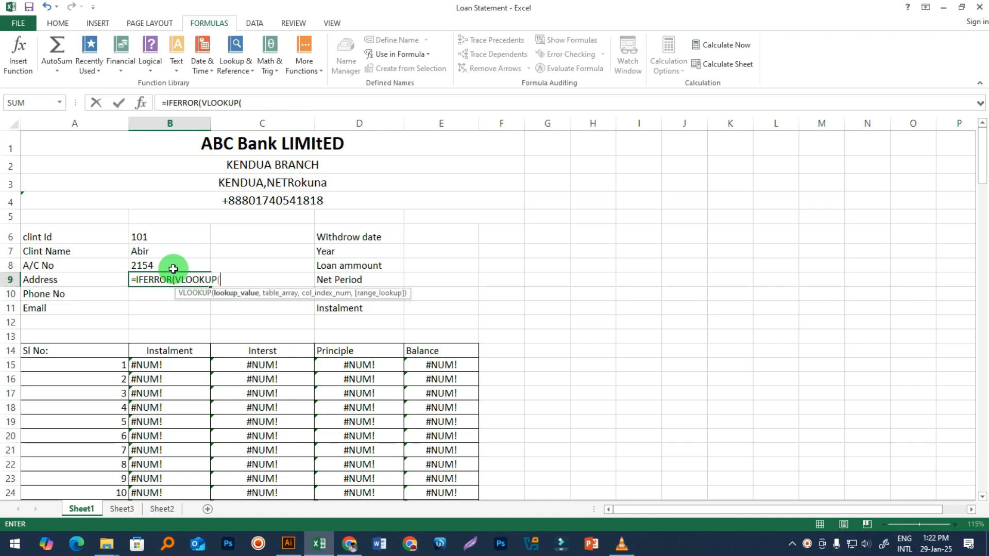
left_click(151, 235)
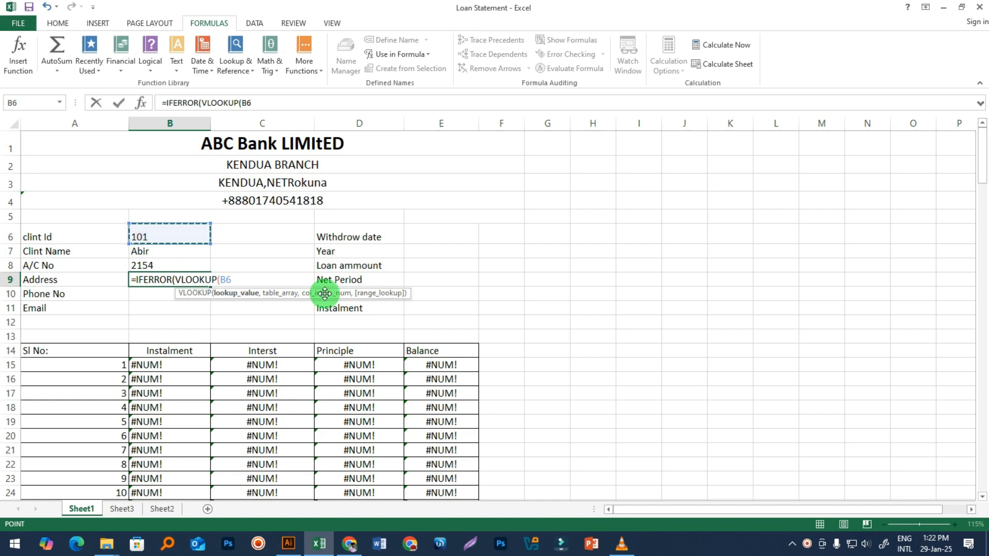
type(",")
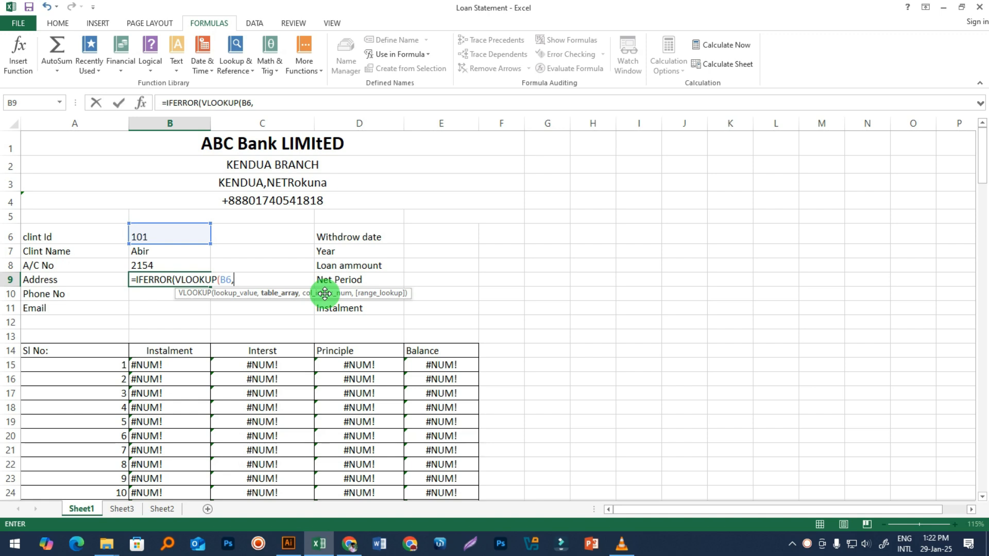
type("c")
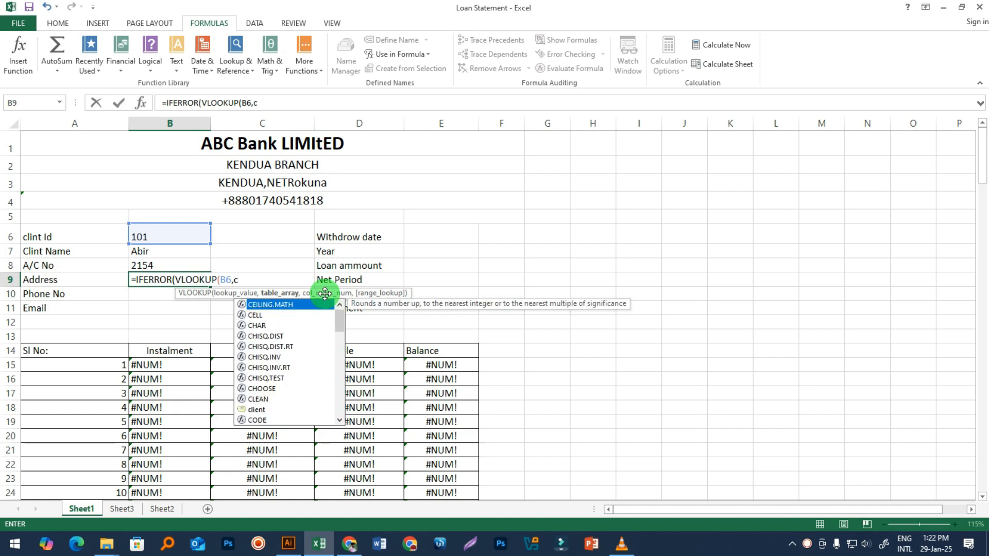
type("lient")
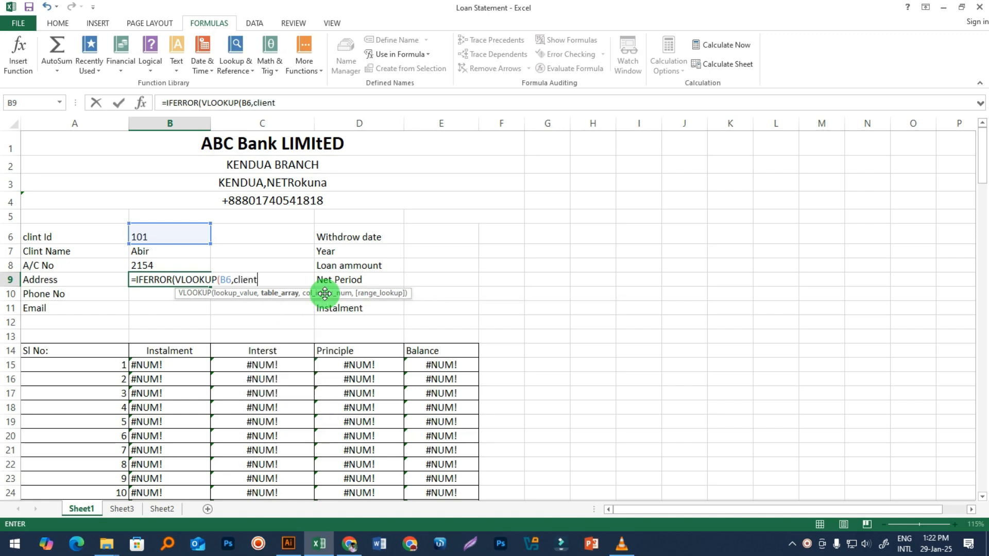
type(",")
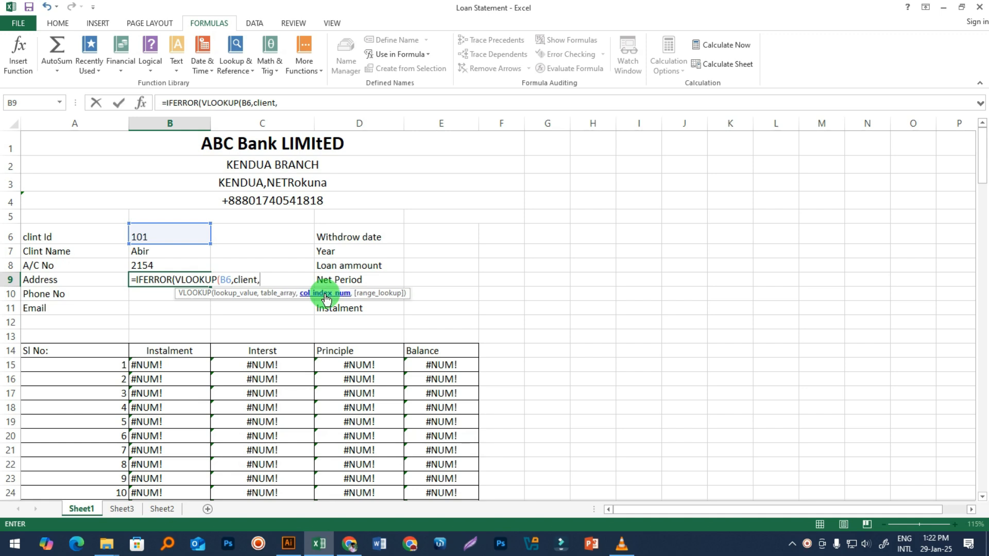
type("4)")
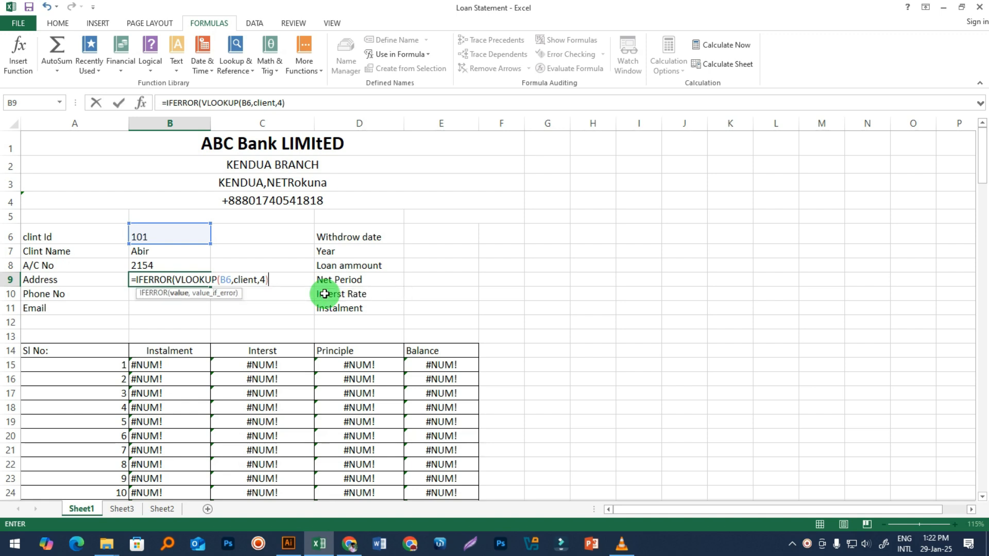
type(",\"\"")
type(")")
key("Return")
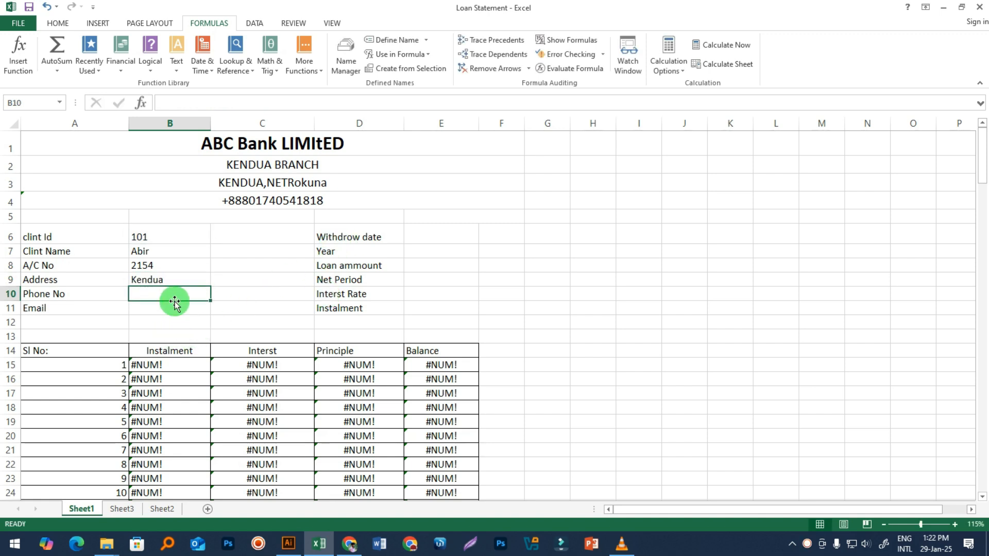
Step: Fill B9's address lookup formula down into B10 and B11
left_click(166, 281)
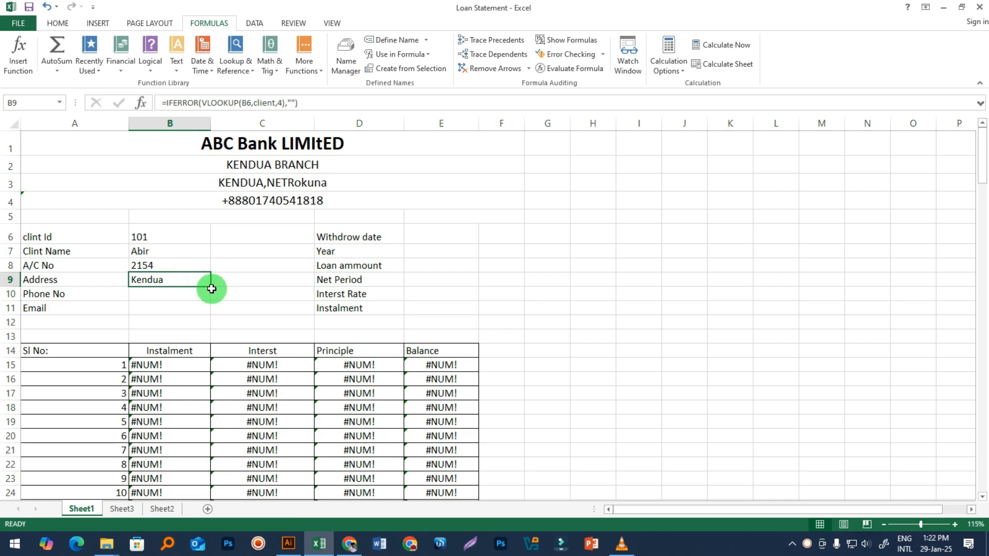
left_click_drag(166, 294, 169, 320)
left_click(171, 282)
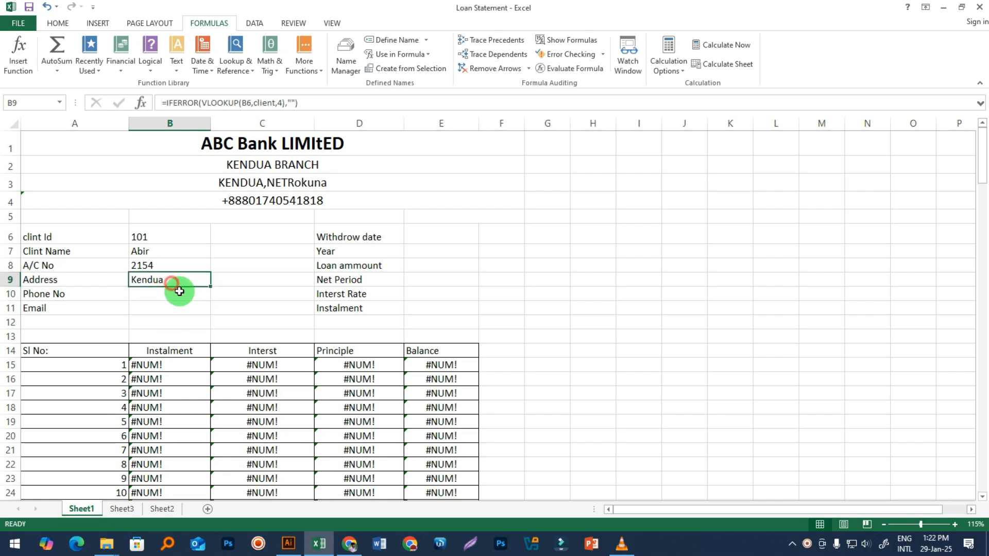
left_click(209, 289)
left_click(204, 281)
left_click_drag(208, 284, 213, 312)
left_click(249, 322)
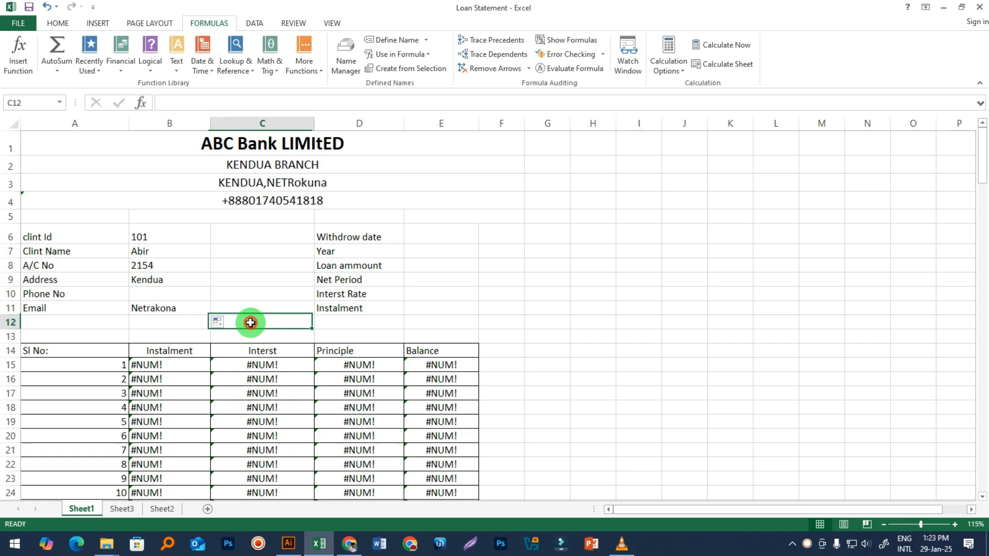
Step: Inspect the copied lookup formulas in Phone No B10 and Email B11
left_click(158, 295)
double_click(159, 295)
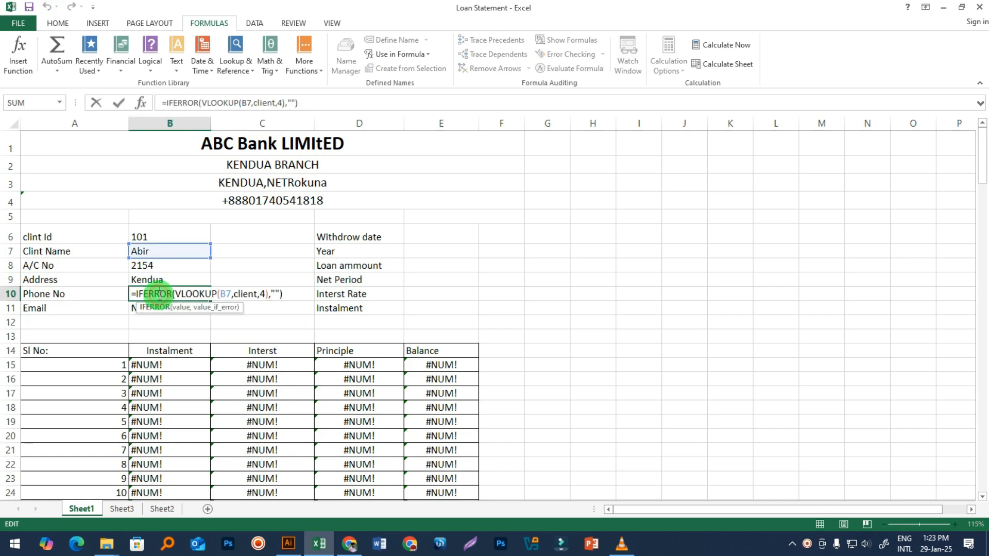
key("Return")
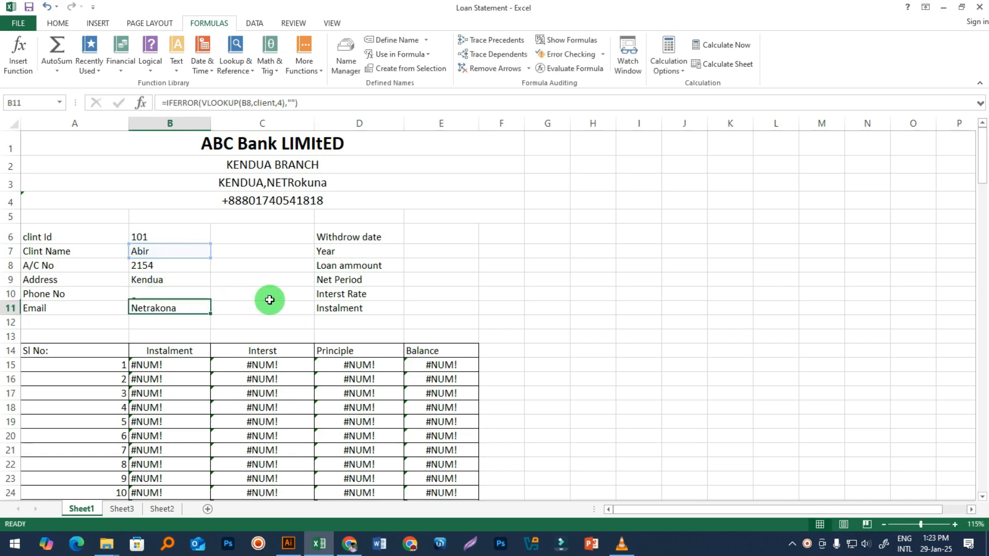
double_click(181, 309)
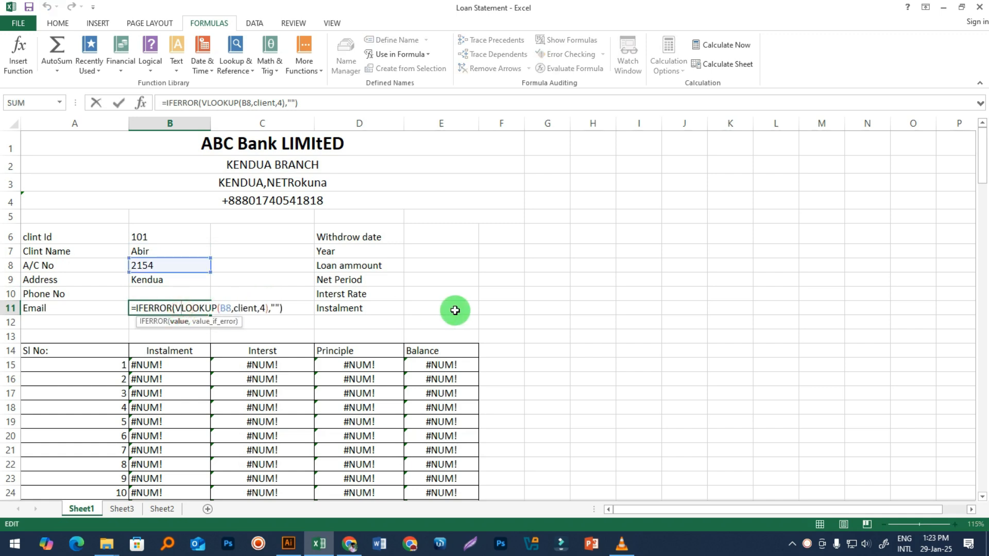
key("Return")
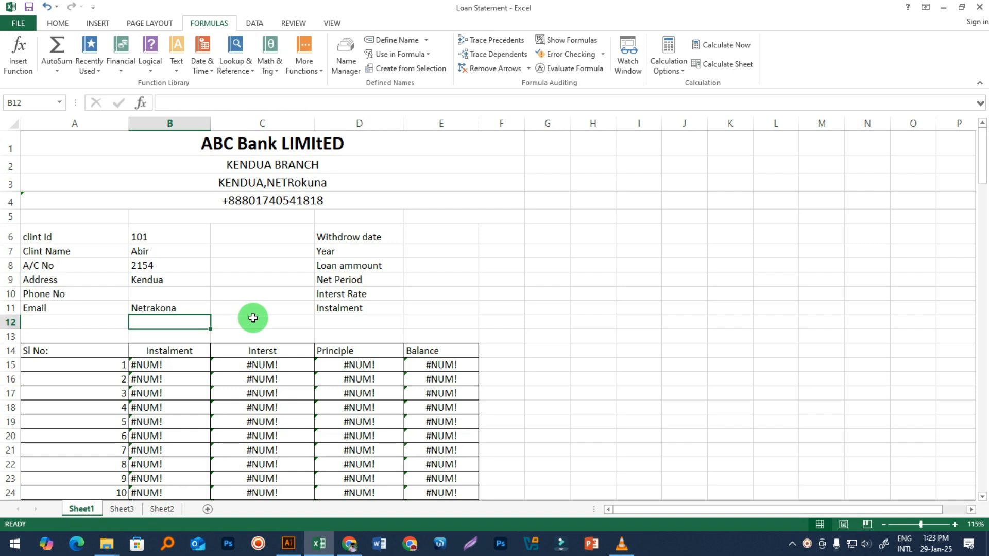
Step: Recheck the lookup references in the Address B9 and A/C No B8 formulas
double_click(170, 280)
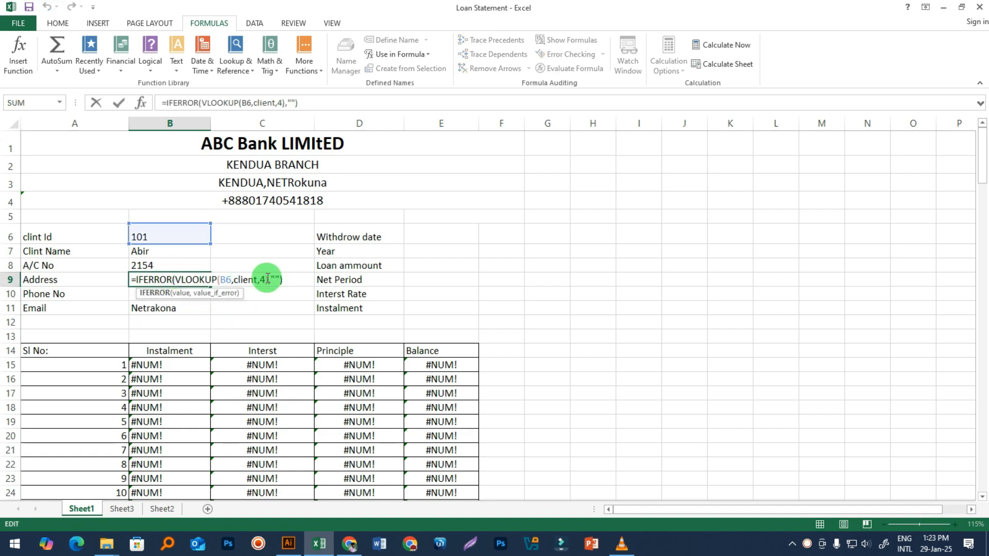
key("Return")
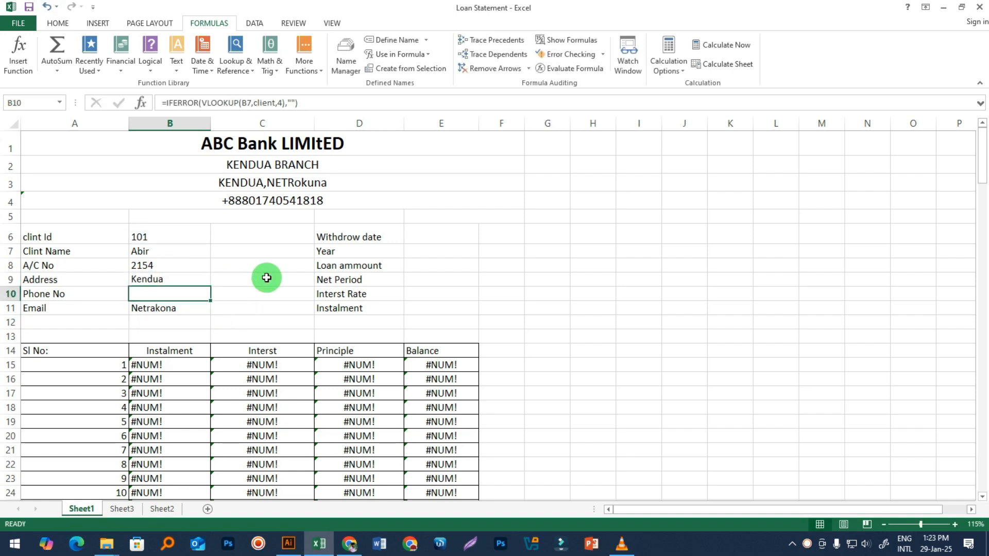
left_click(178, 281)
double_click(179, 280)
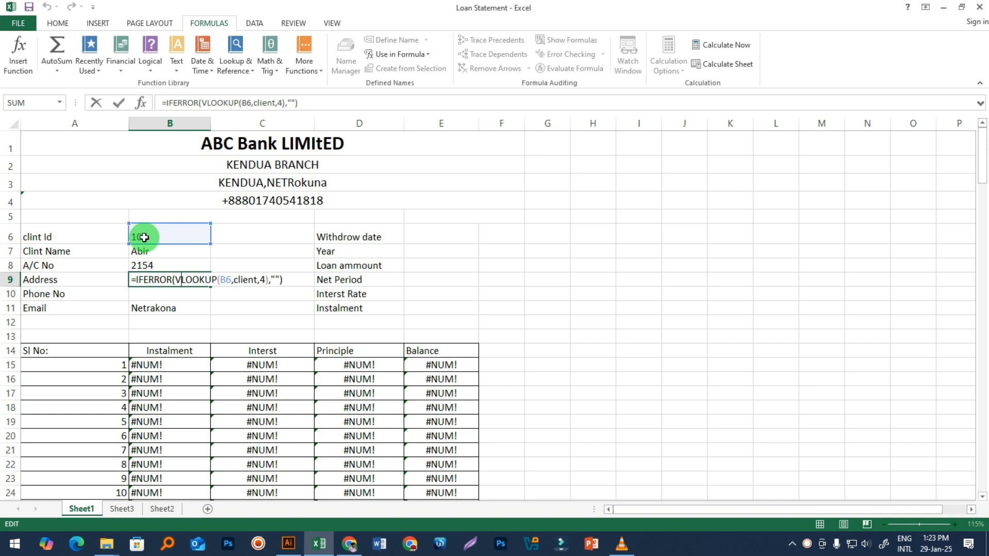
key("Return")
double_click(137, 263)
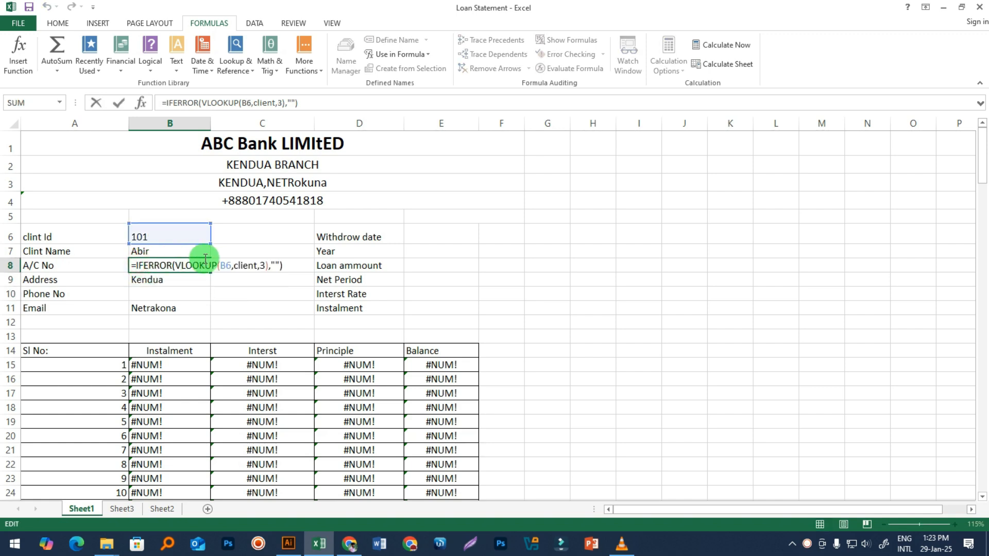
key("Return")
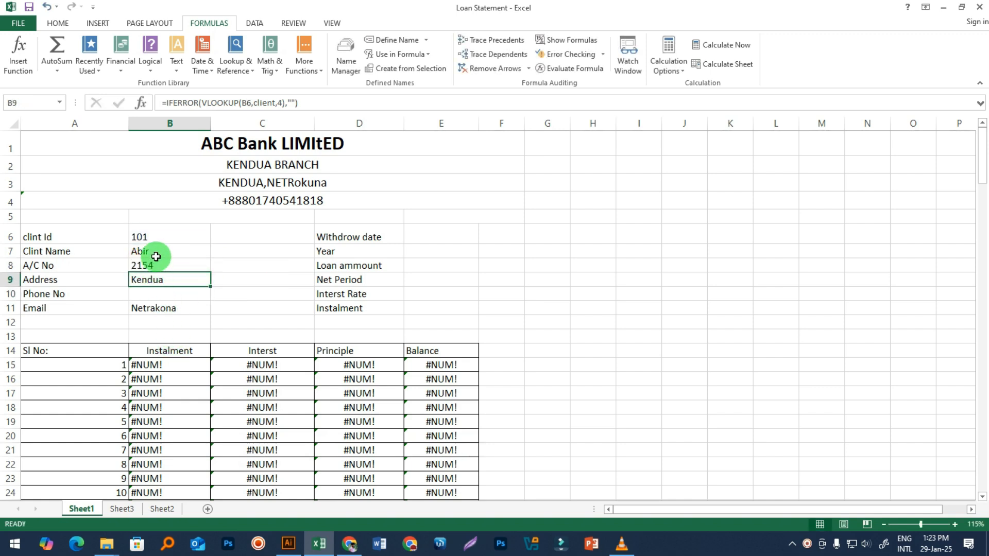
Step: Clear B8:B11 and fill B7's client-name lookup formula down to B11
left_click_drag(159, 265, 166, 308)
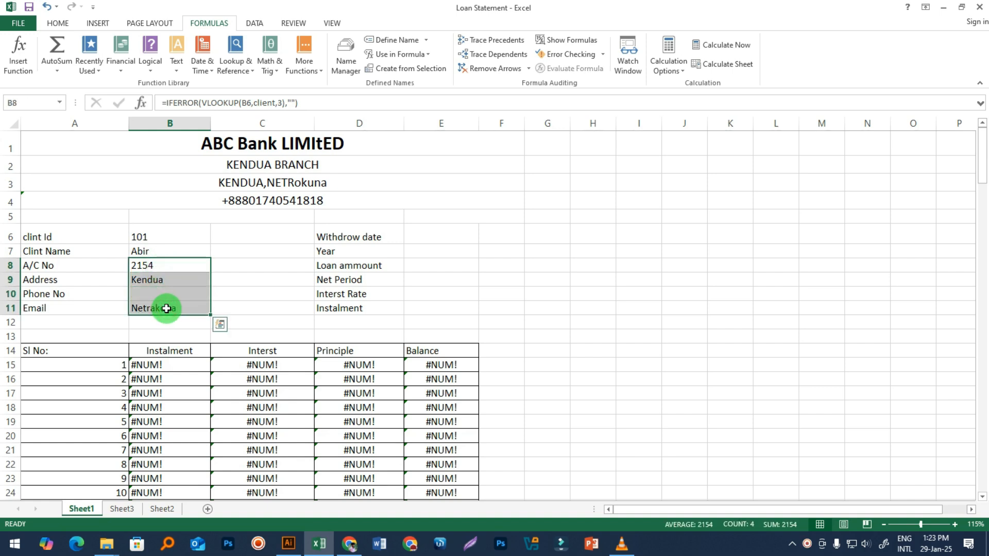
key("Delete")
left_click(289, 311)
left_click(173, 256)
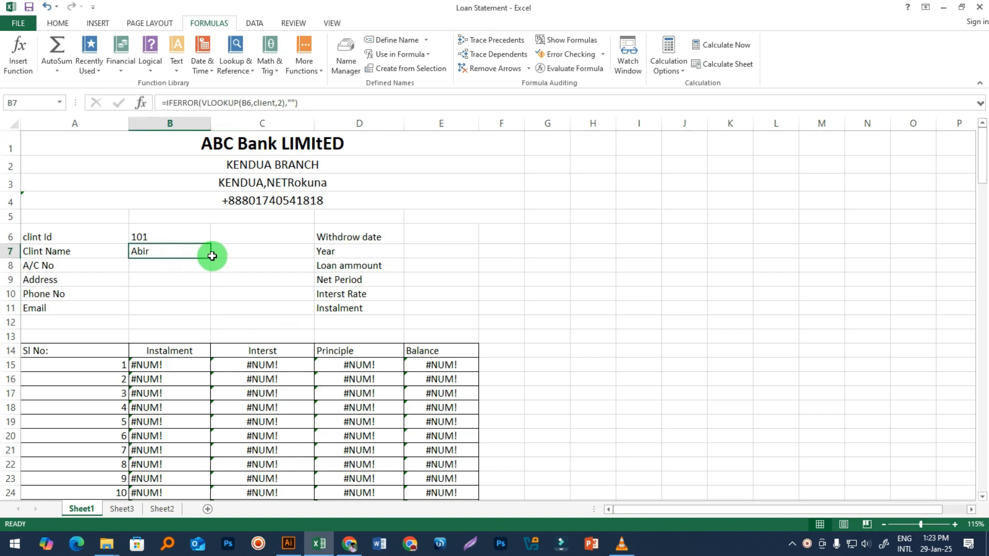
left_click_drag(209, 258, 217, 319)
left_click_drag(217, 322, 218, 319)
left_click(278, 312)
Step: Inspect the copied formulas in B8 and B9 to check their relative references
left_click(157, 255)
double_click(157, 264)
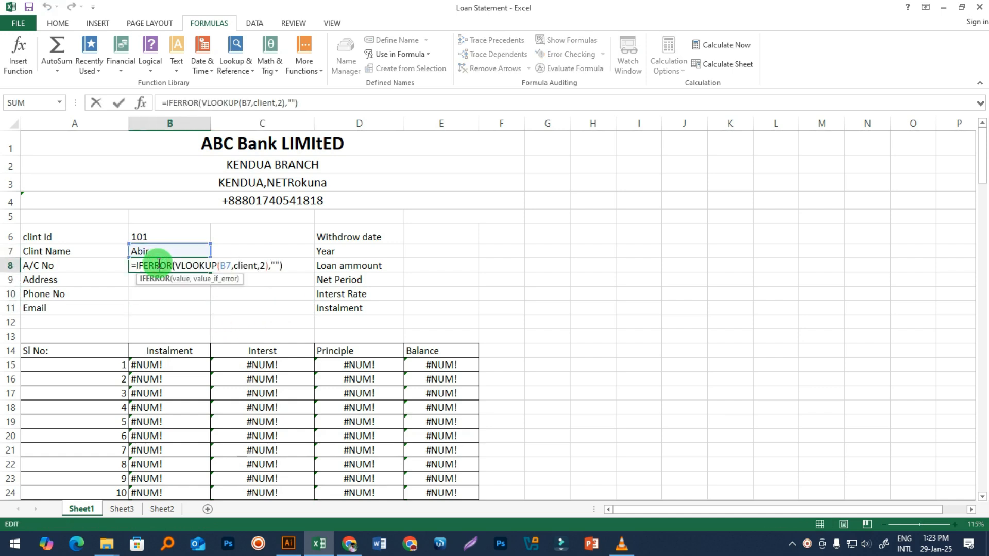
key("Return")
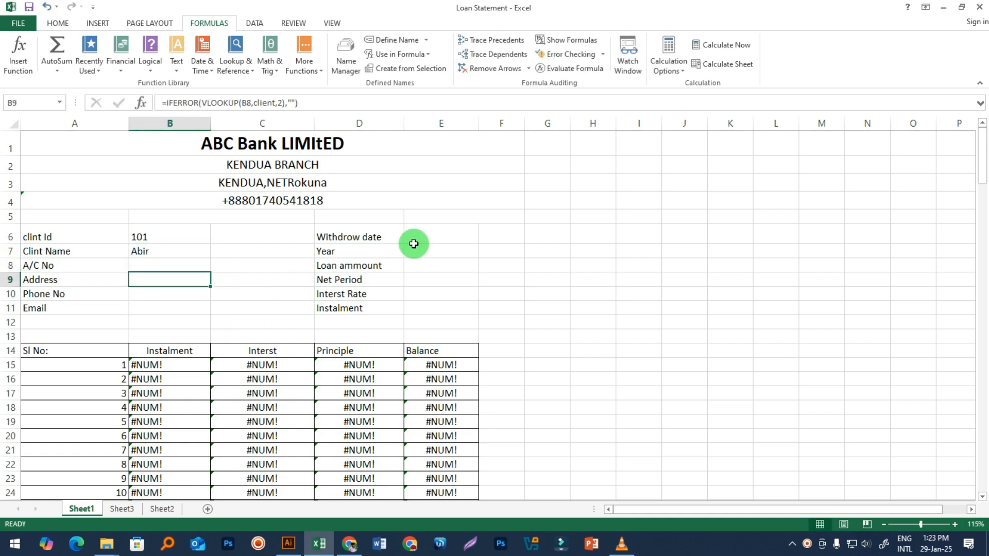
double_click(159, 278)
key("Return")
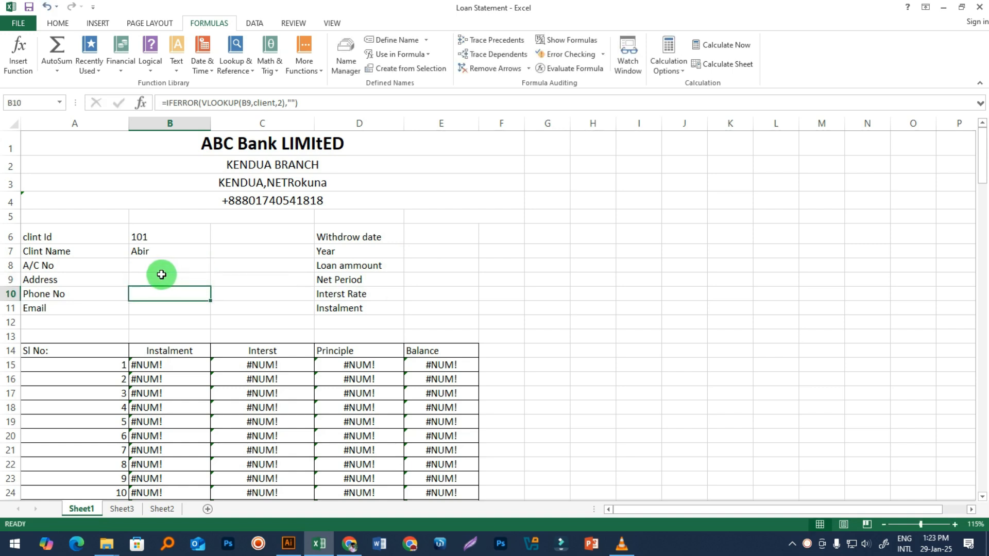
double_click(153, 267)
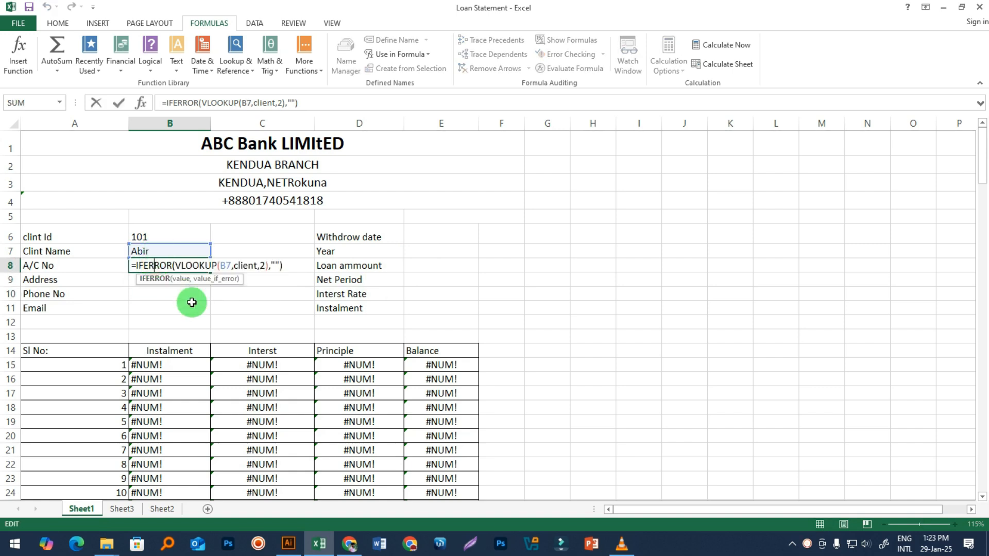
key("Return")
Step: Compare B7's formula with B8's and B10's, confirming the shifted B7 reference
double_click(165, 248)
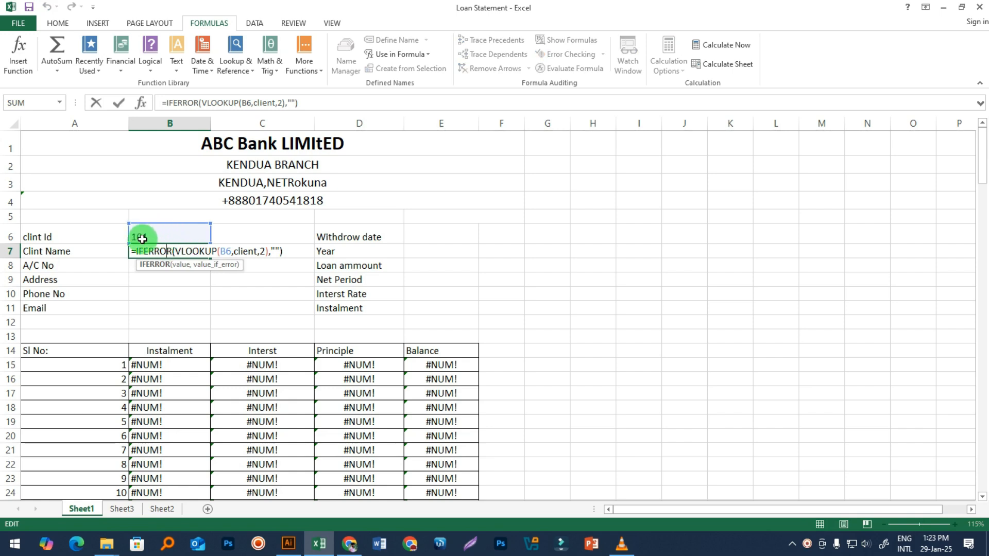
key("Return")
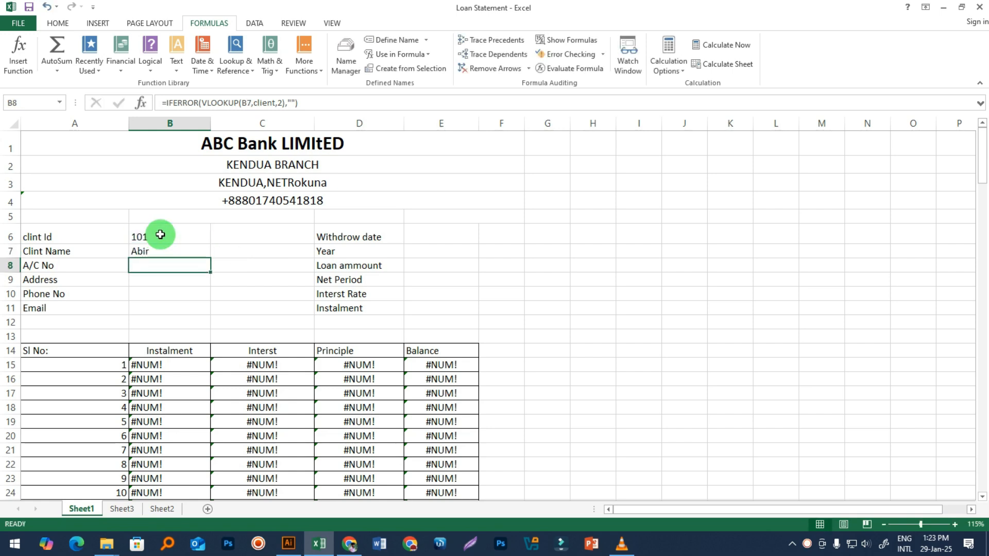
double_click(161, 264)
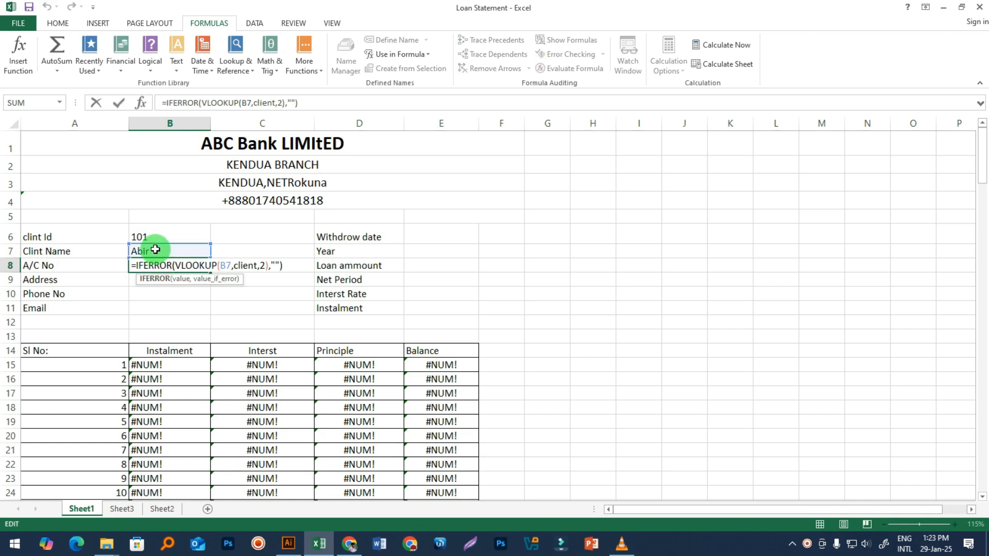
key("Return")
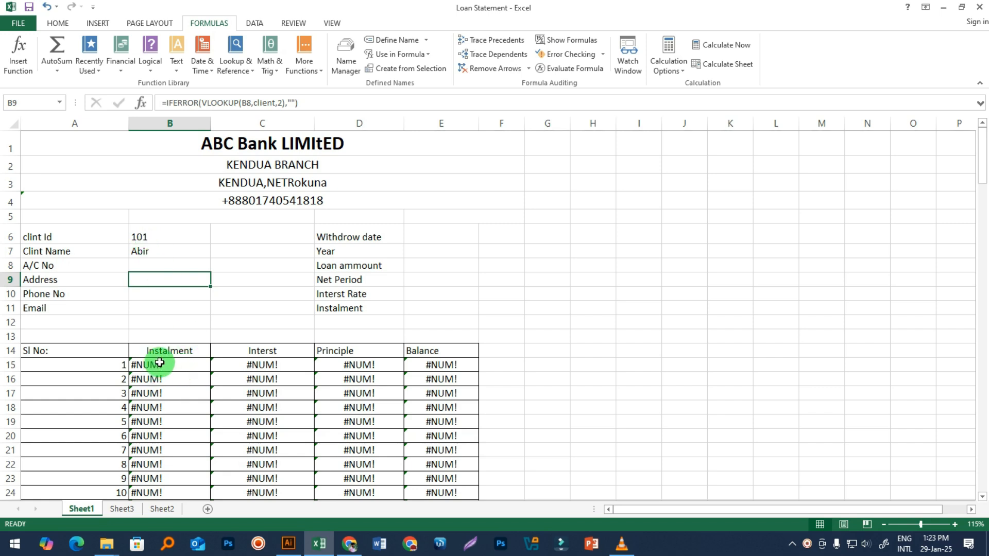
double_click(175, 291)
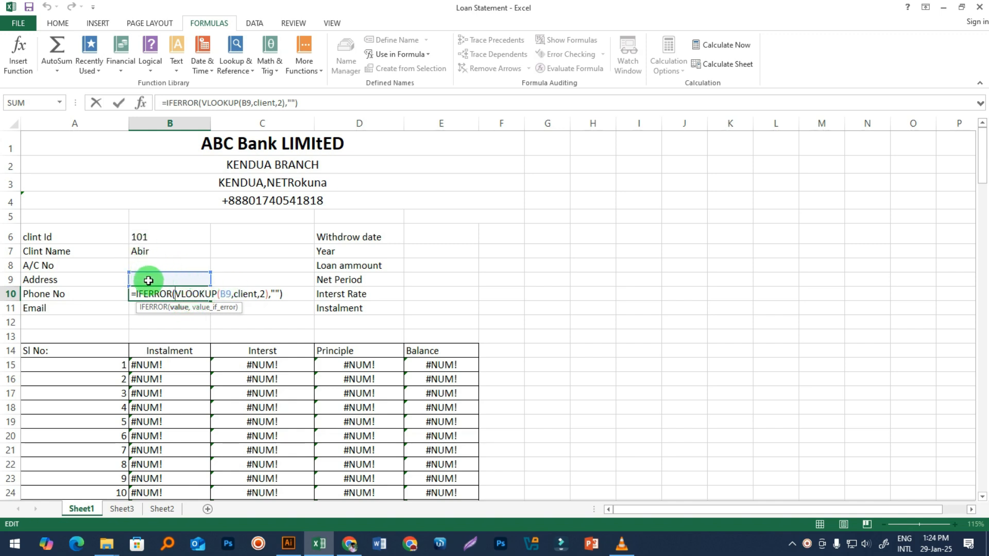
key("alt")
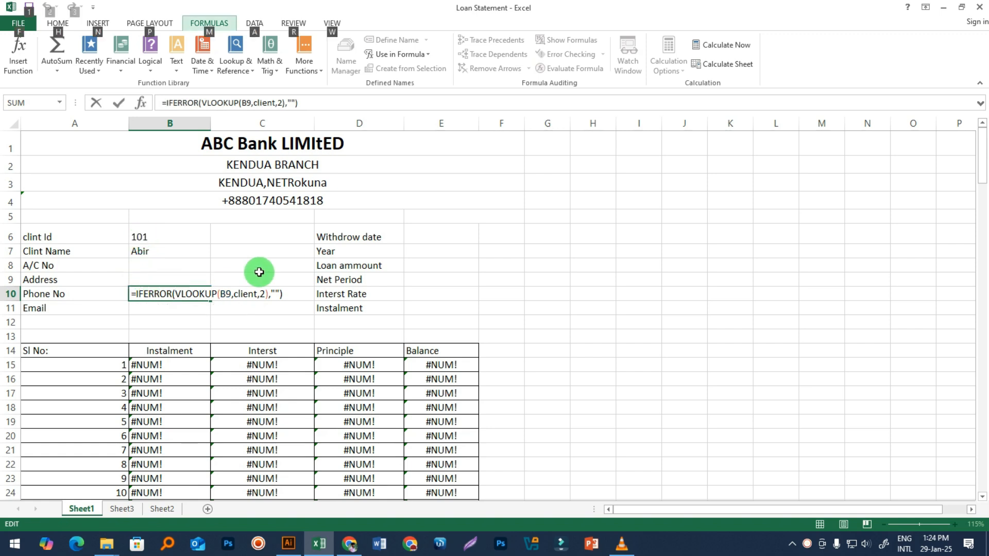
key("Escape")
key("Return")
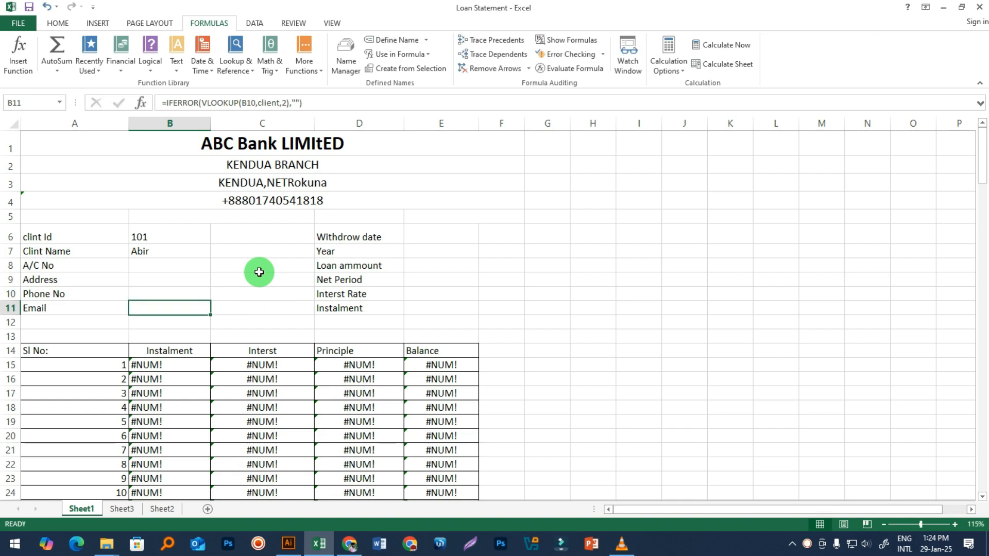
left_click(180, 267)
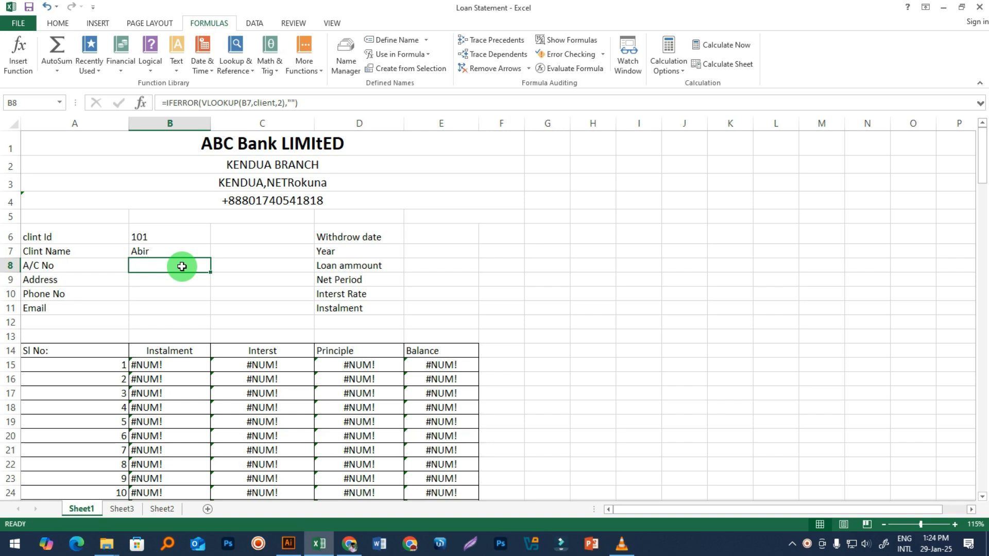
Step: Make the client ID reference in B7's lookup formula absolute as $B$6
double_click(148, 236)
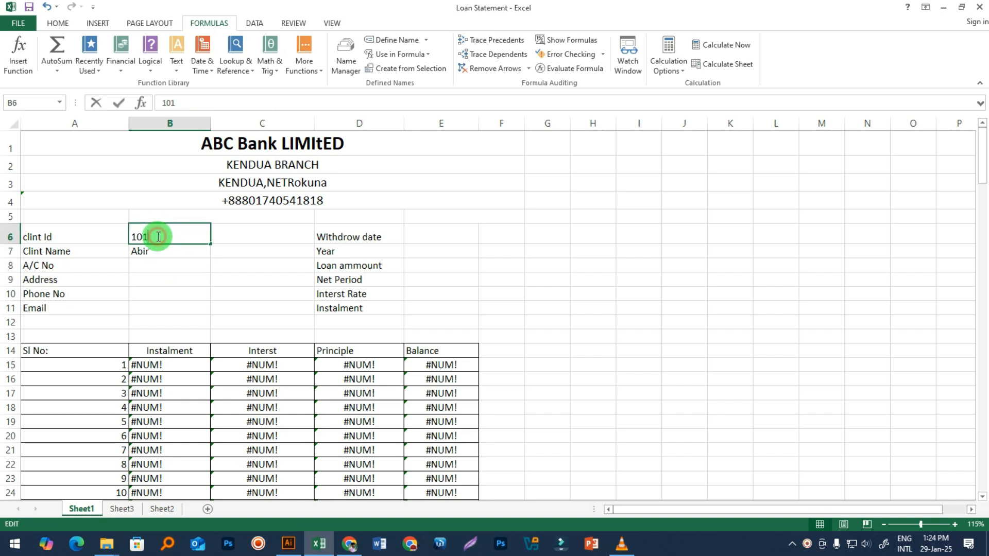
double_click(155, 258)
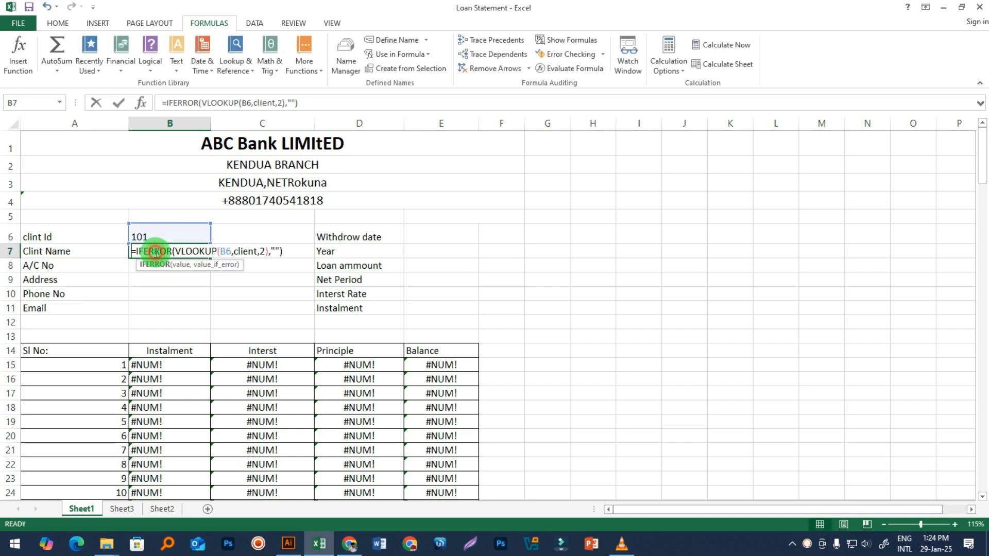
left_click(229, 252)
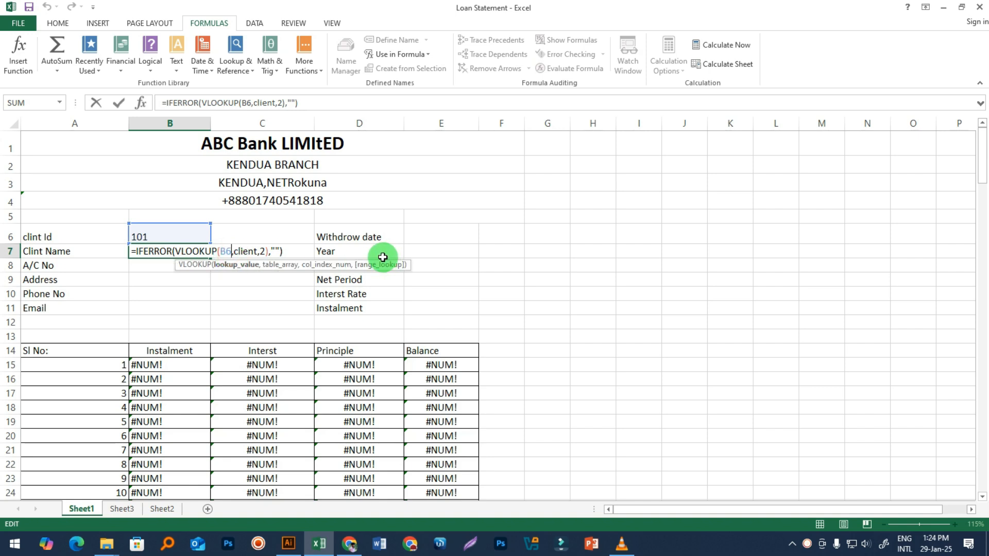
key("F4")
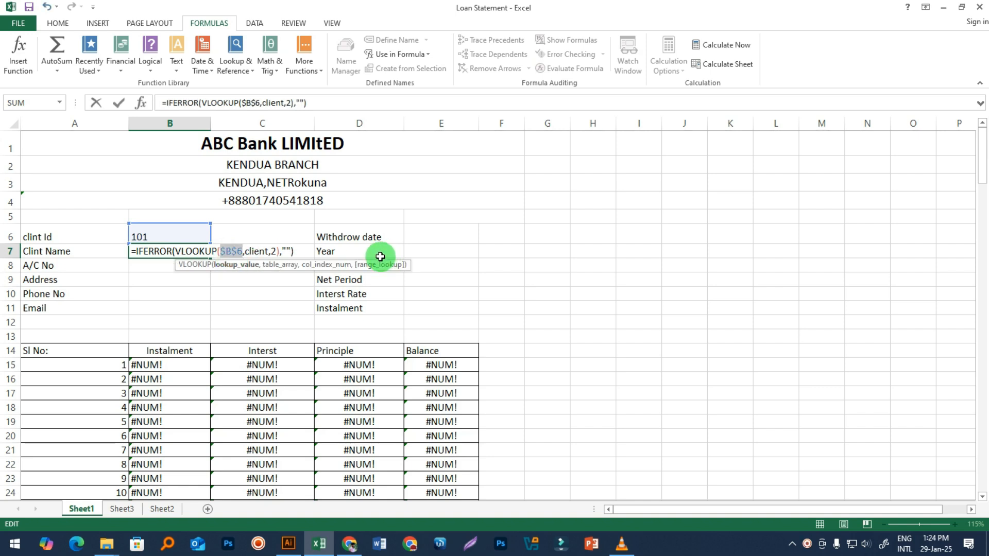
key("Return")
Step: Copy B7's IFERROR VLOOKUP formula down through B11 so each field shows Abir
left_click(201, 254)
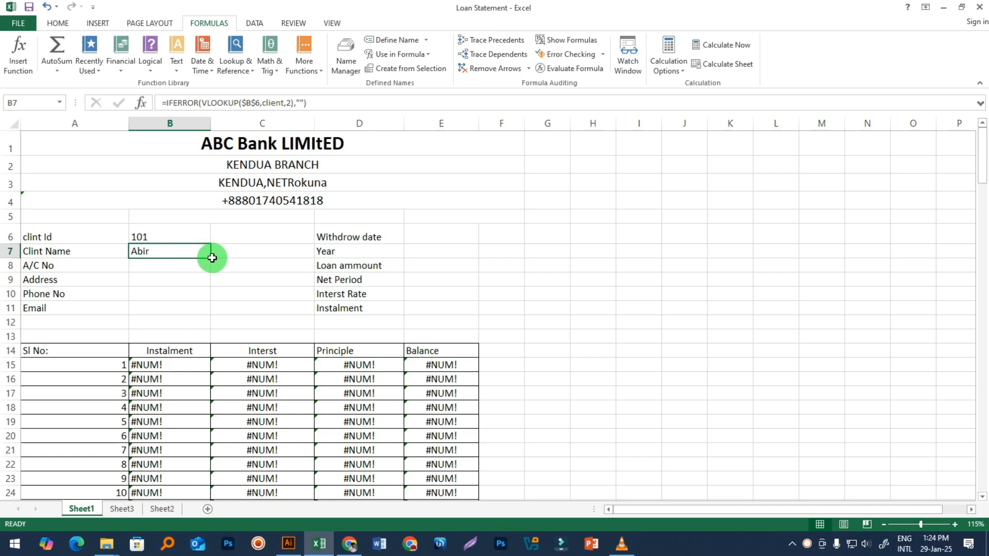
left_click_drag(211, 257, 210, 313)
left_click(260, 295)
left_click(165, 254)
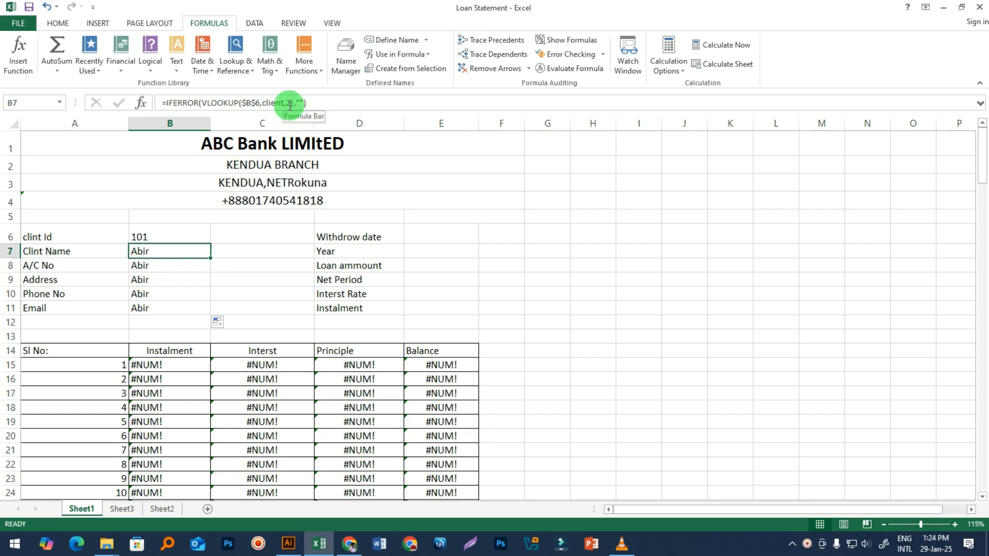
left_click(158, 235)
left_click(160, 249)
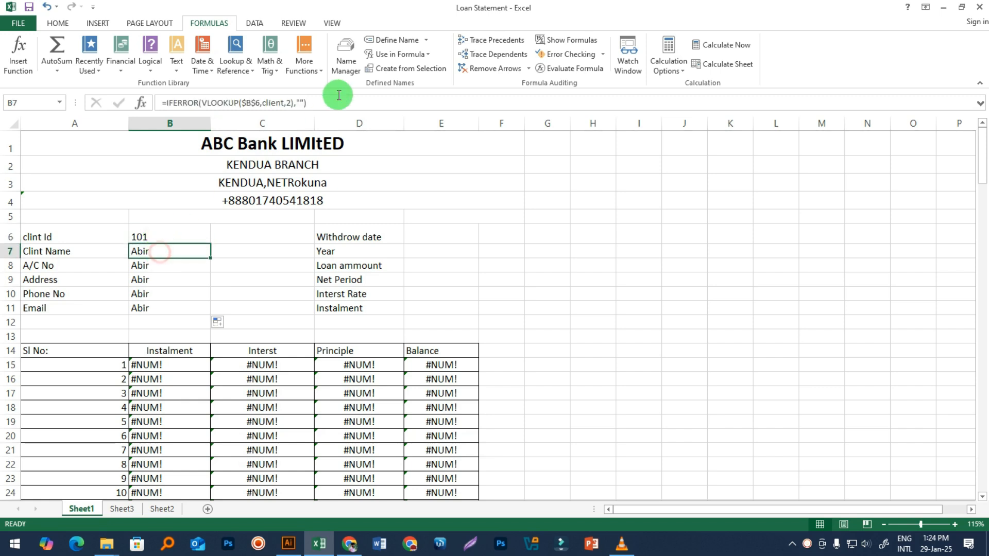
left_click(289, 104)
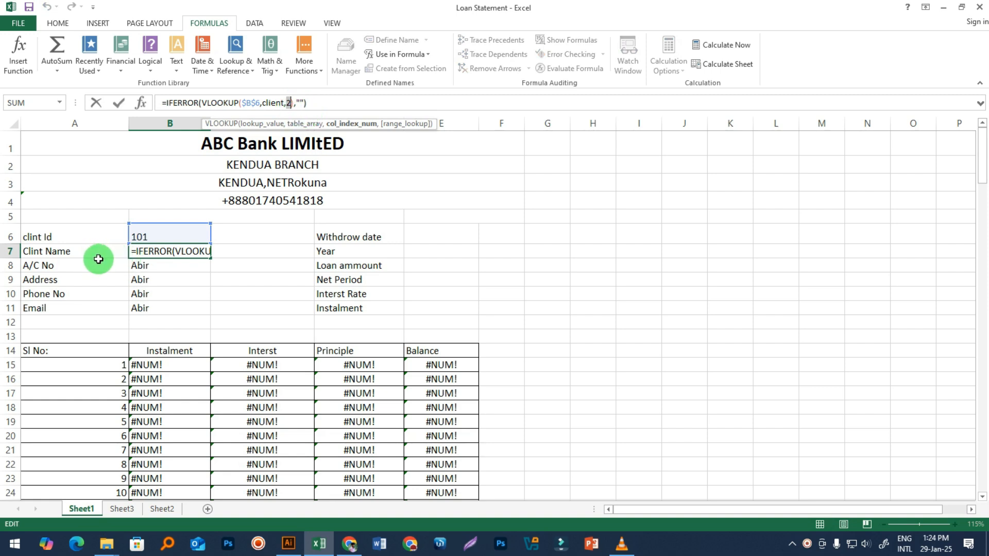
key("Return")
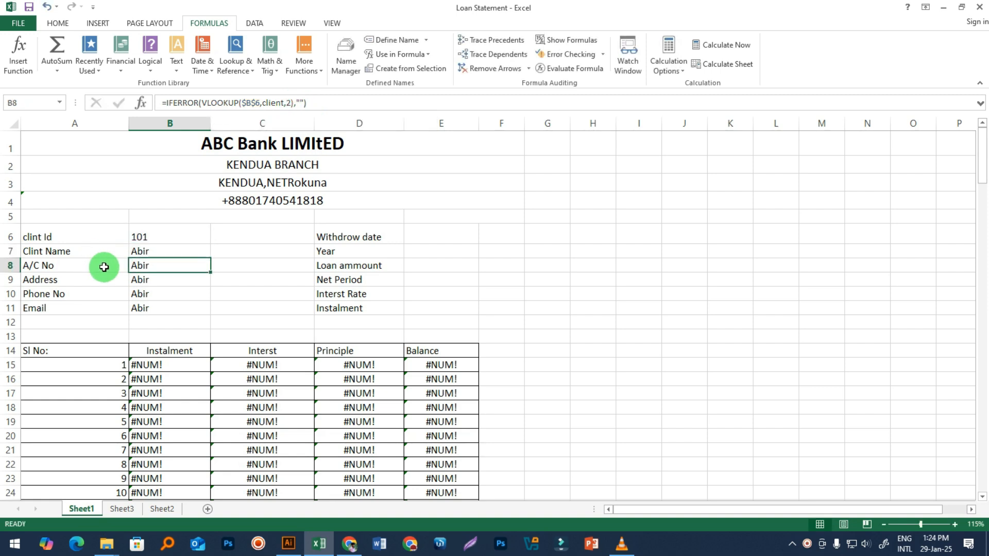
left_click(292, 103)
key("BackSpace")
type("3")
key("Return")
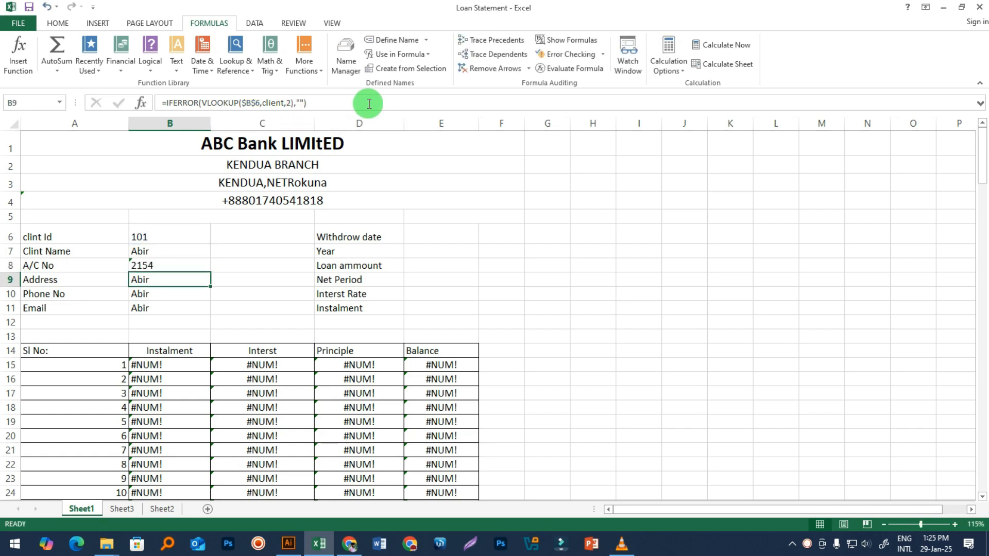
Step: Set B9's column index to 4 so the Address shows Kendua
left_click(167, 280)
double_click(167, 280)
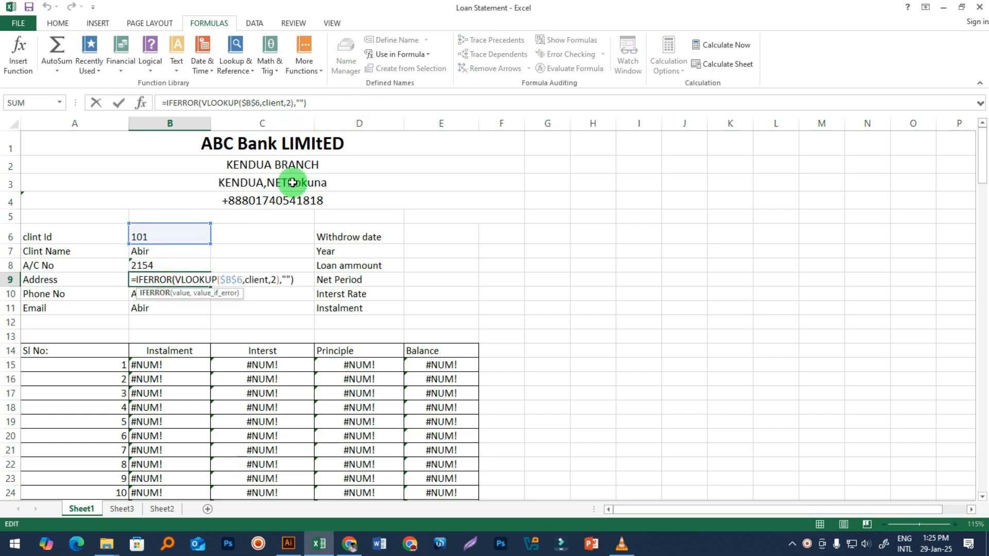
left_click(293, 104)
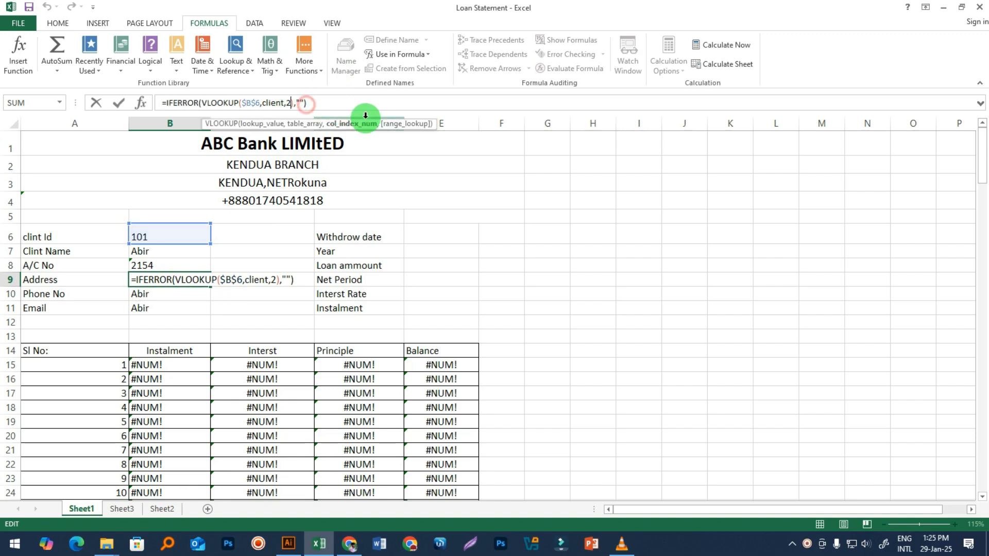
key("BackSpace")
type("4")
key("Return")
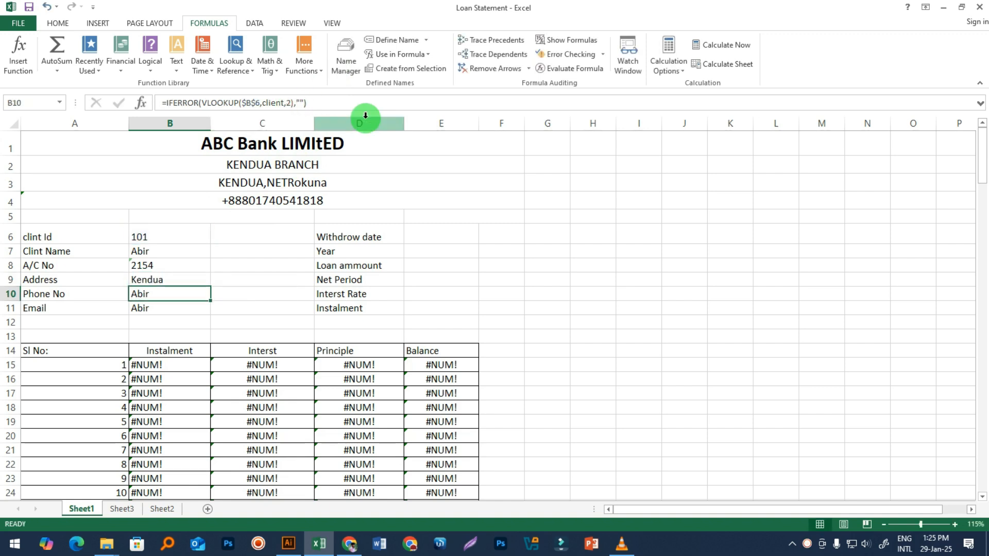
double_click(165, 294)
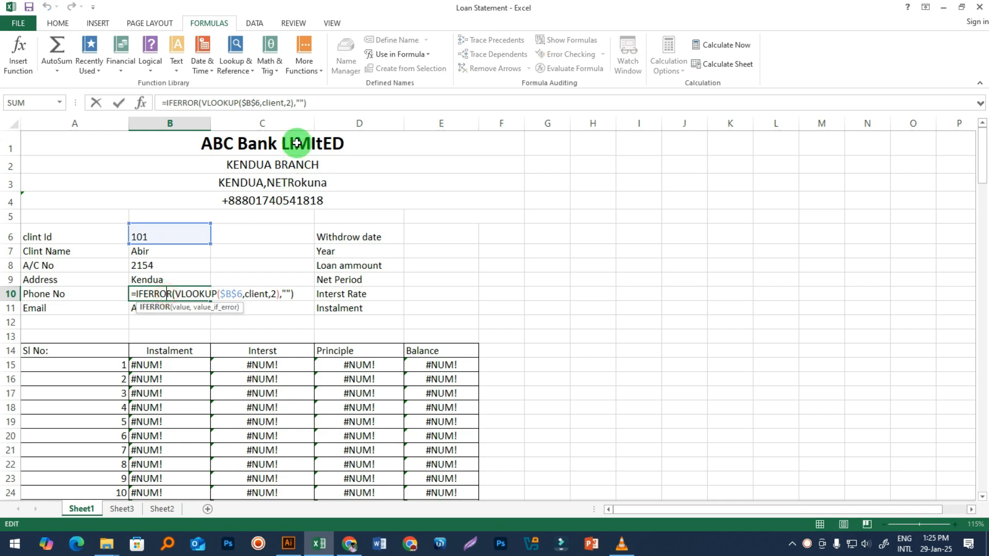
left_click(277, 294)
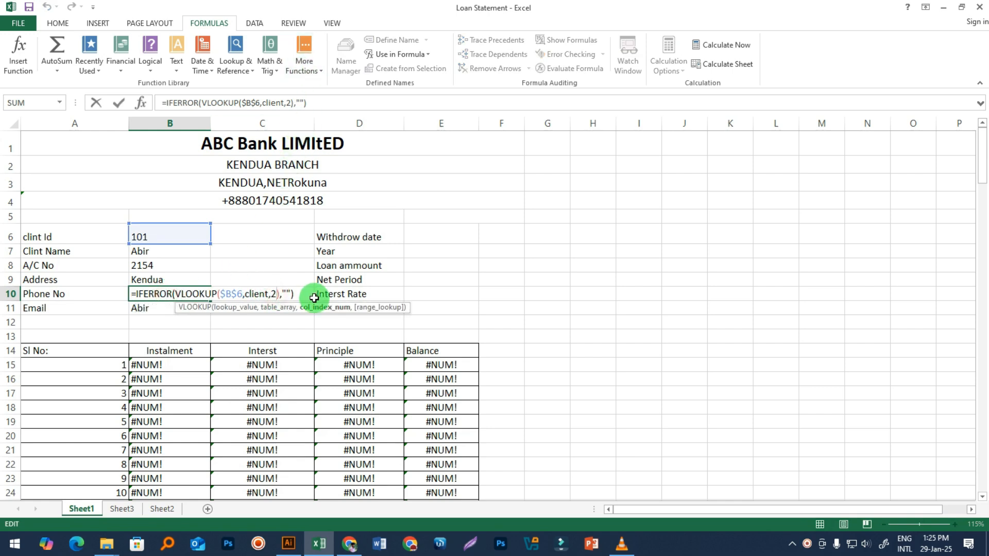
key("BackSpace")
type("5")
key("Return")
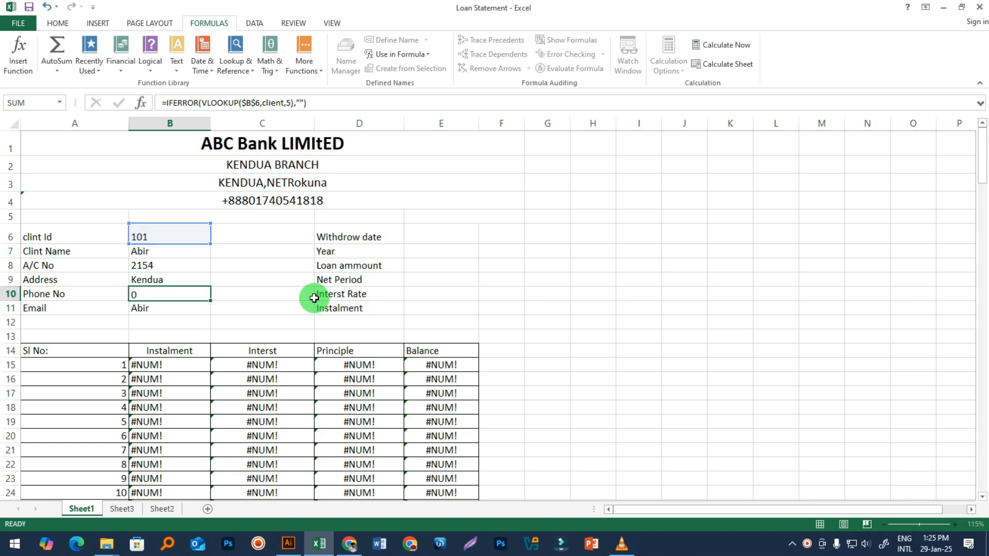
double_click(152, 306)
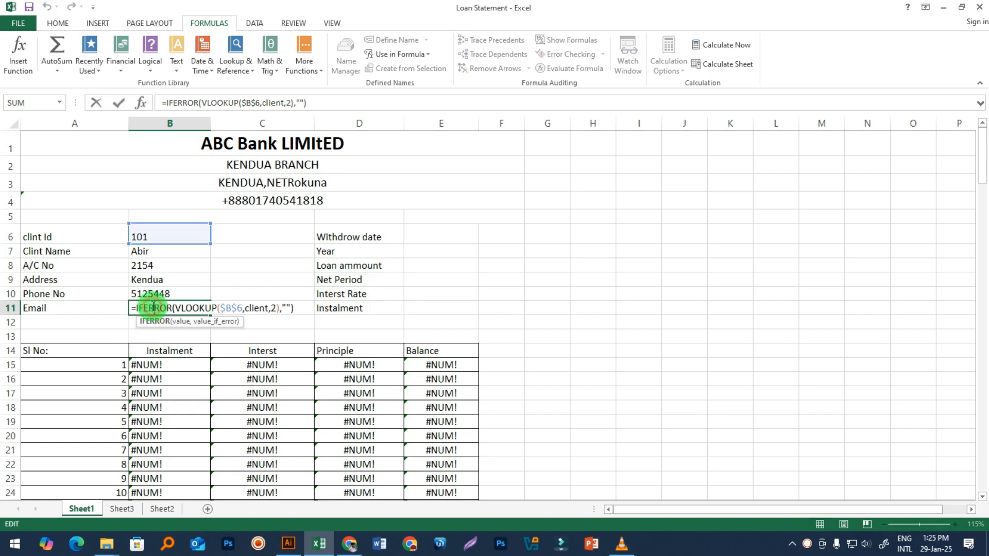
left_click(278, 307)
key("BackSpace")
type("6")
key("Return")
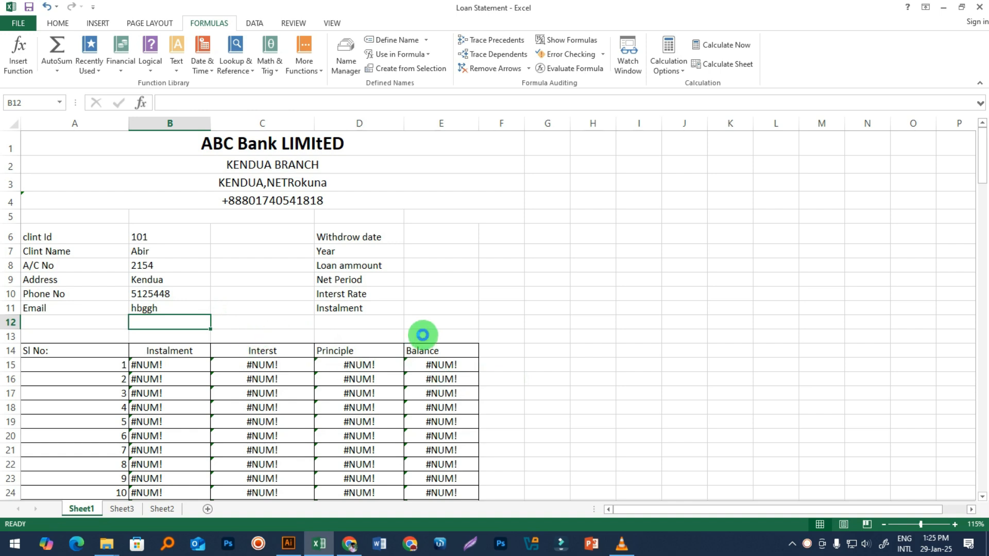
Step: Enter a new e-mail address in Sheet2 cell F2 and confirm Sheet1's Email field updates
left_click(148, 309)
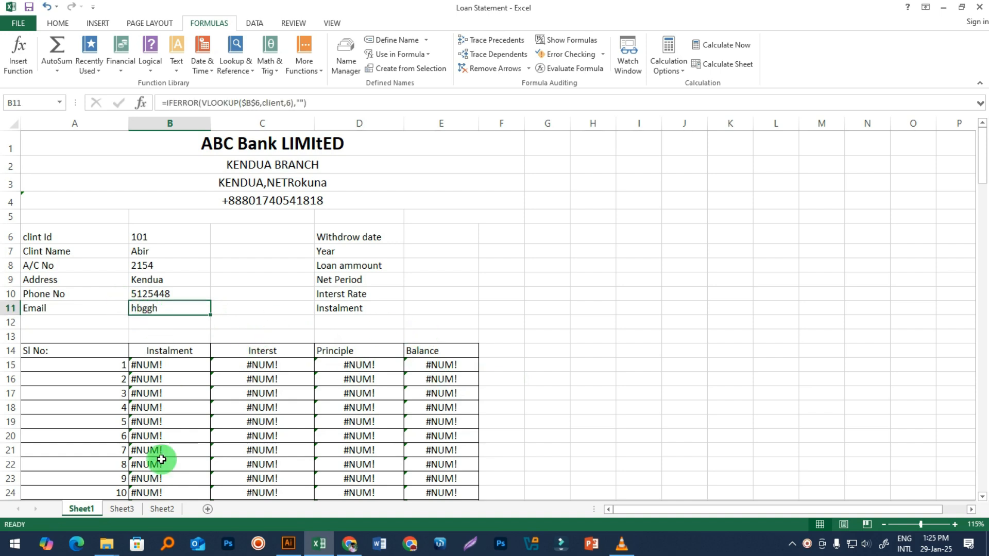
left_click(129, 507)
left_click(164, 508)
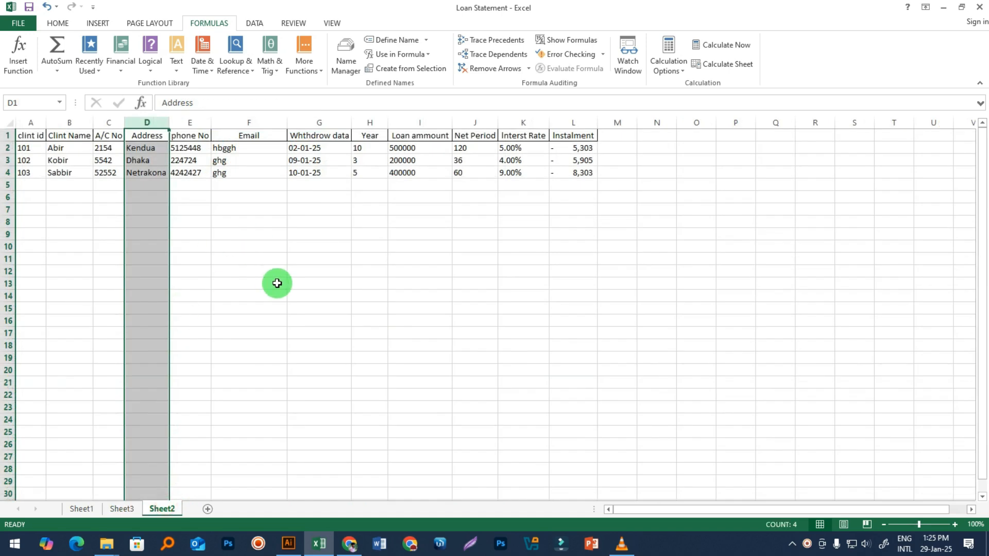
left_click(277, 283)
left_click(230, 150)
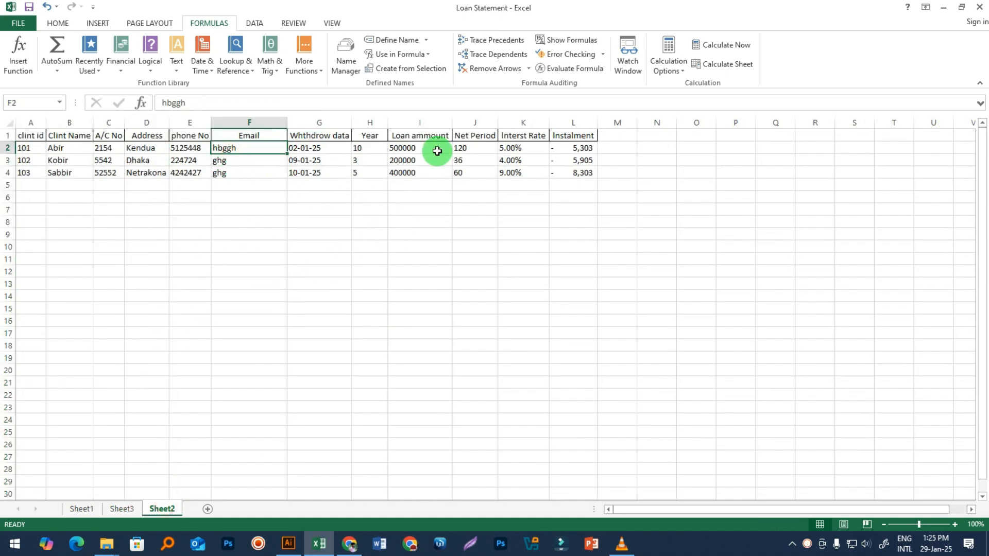
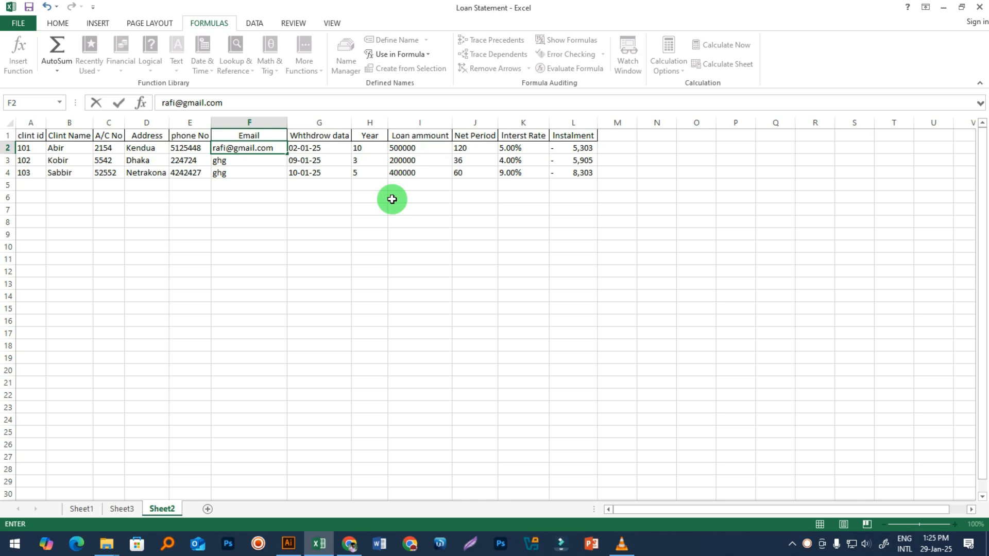
left_click(371, 230)
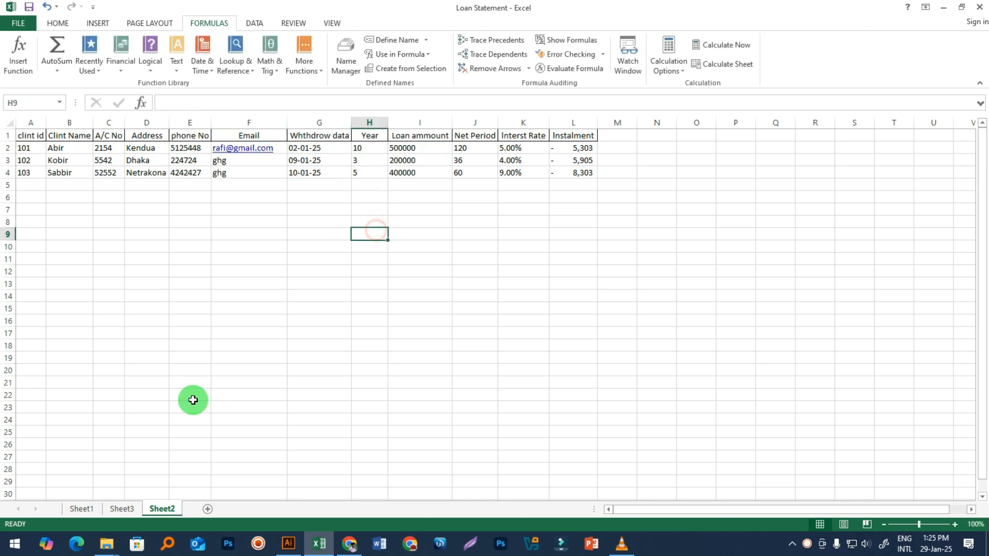
left_click(81, 509)
left_click(621, 322)
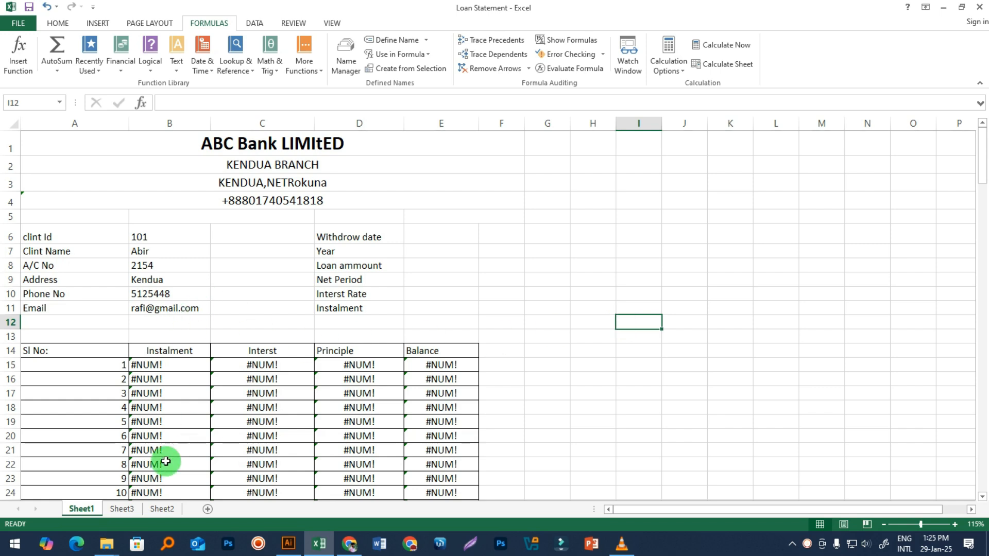
Step: Compare the Sheet2 client table with the Sheet1 and Sheet3 statements, ending on Sheet2
left_click(161, 509)
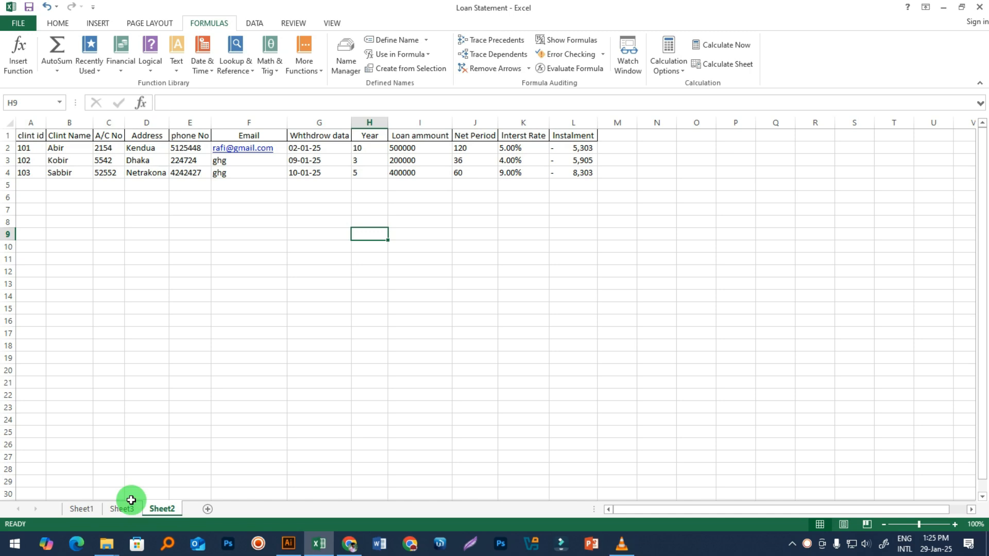
left_click(78, 508)
left_click(151, 509)
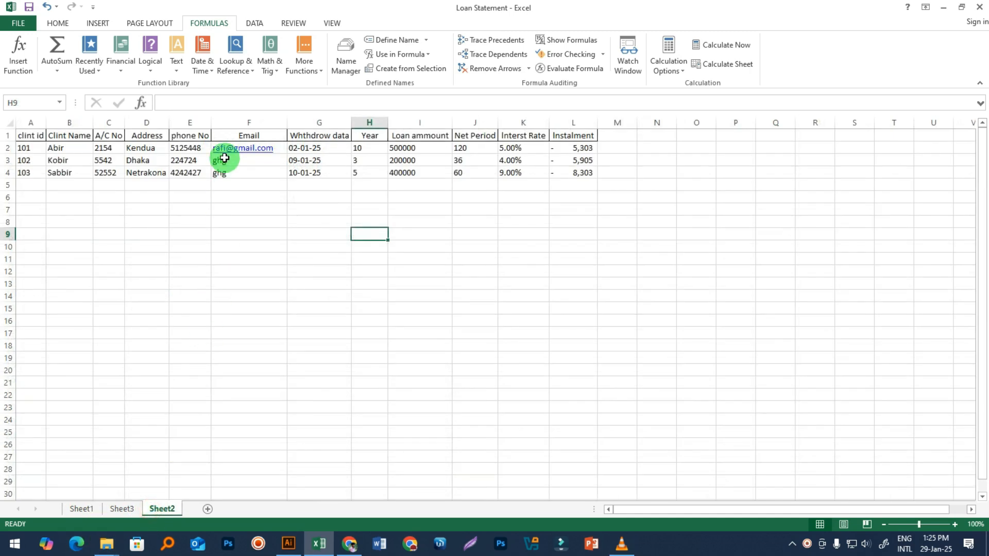
left_click(530, 257)
left_click_drag(588, 183, 19, 145)
left_click(149, 293)
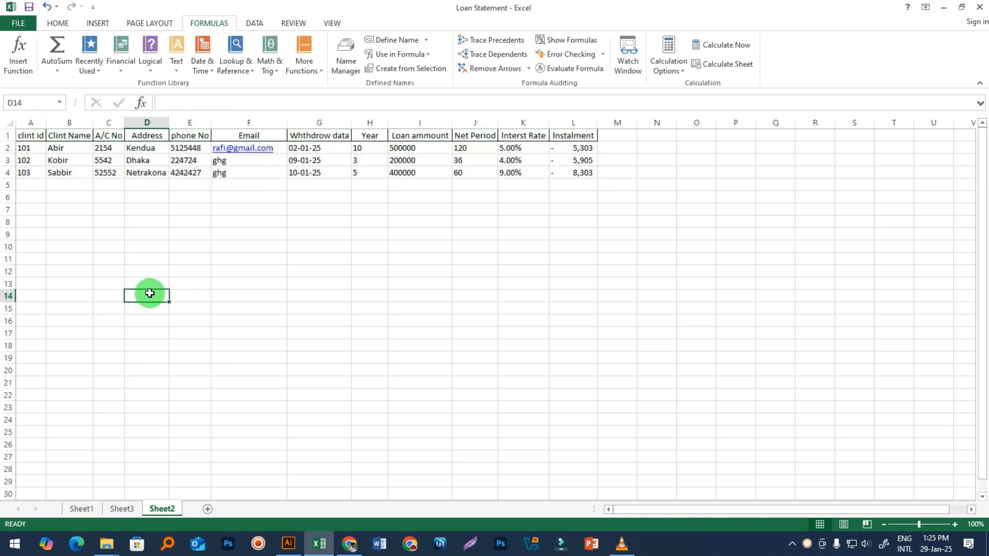
left_click(83, 507)
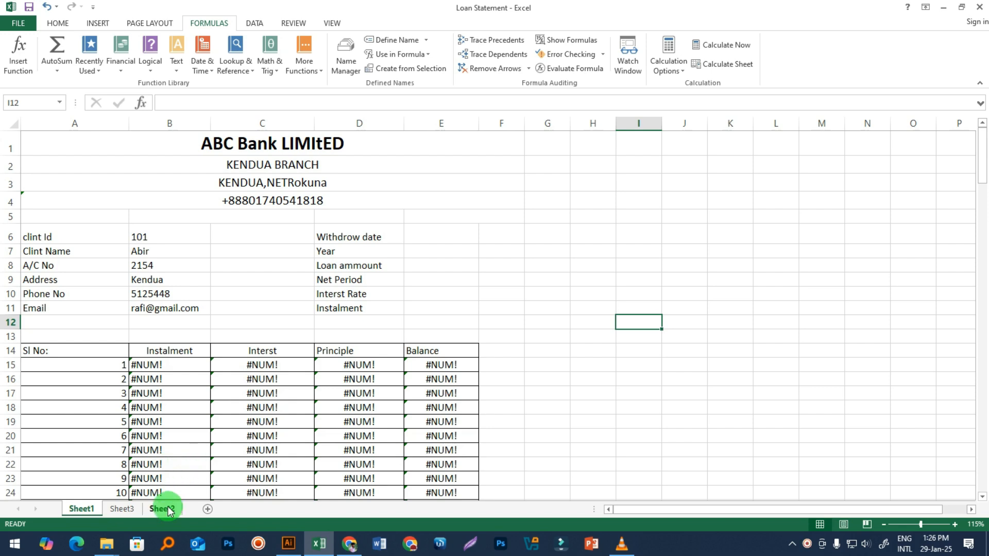
left_click(133, 514)
left_click(603, 370)
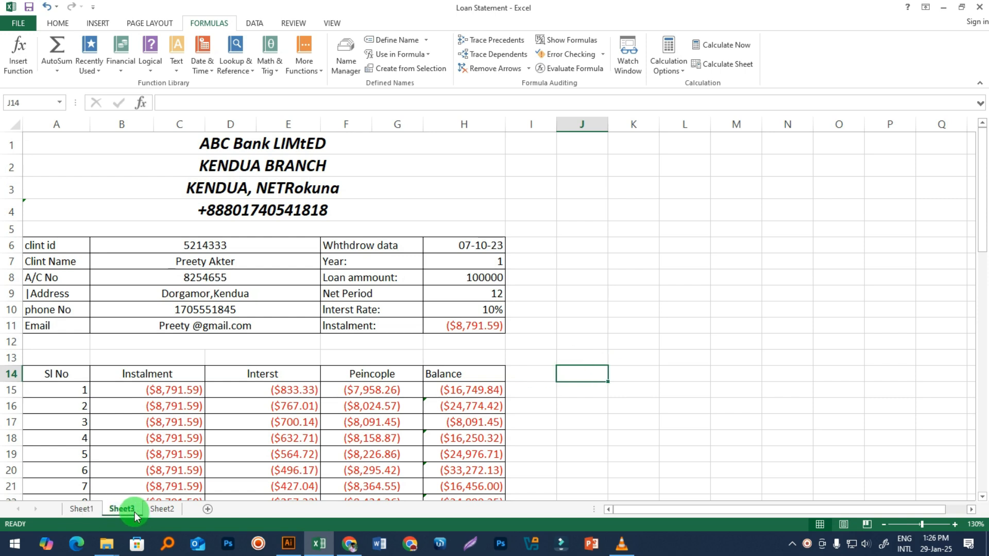
left_click(162, 508)
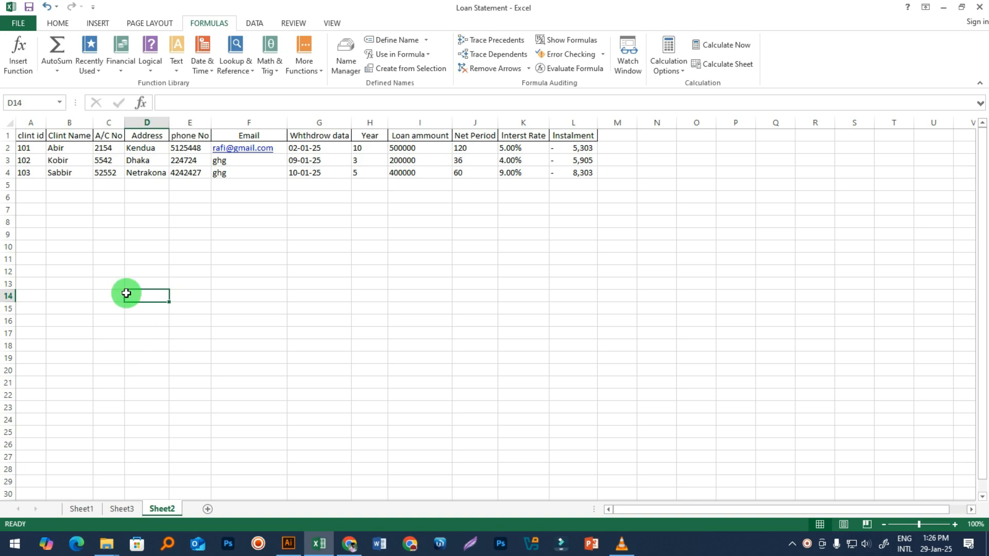
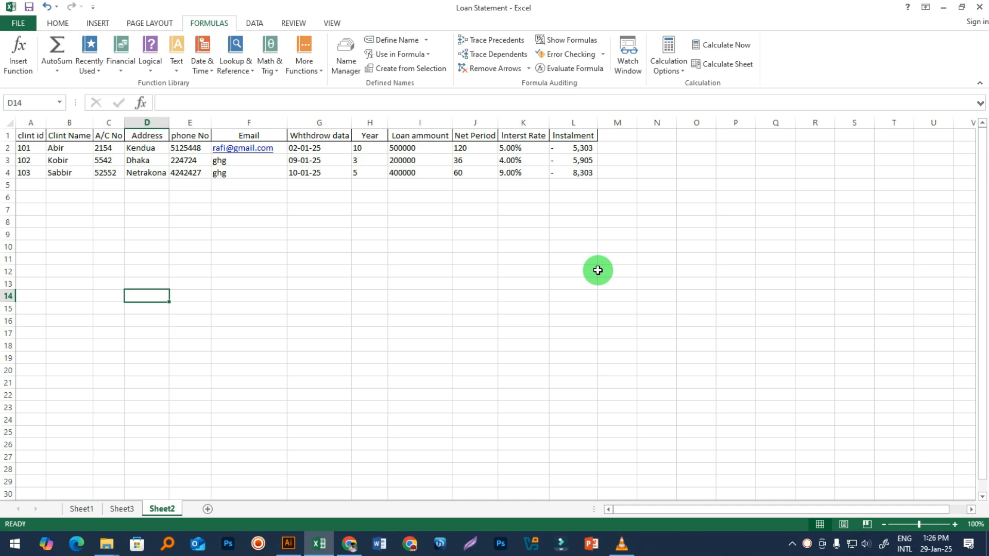
Step: Return to the Sheet1 ABC Bank loan statement, whose schedule still shows #NUM!
left_click(219, 419)
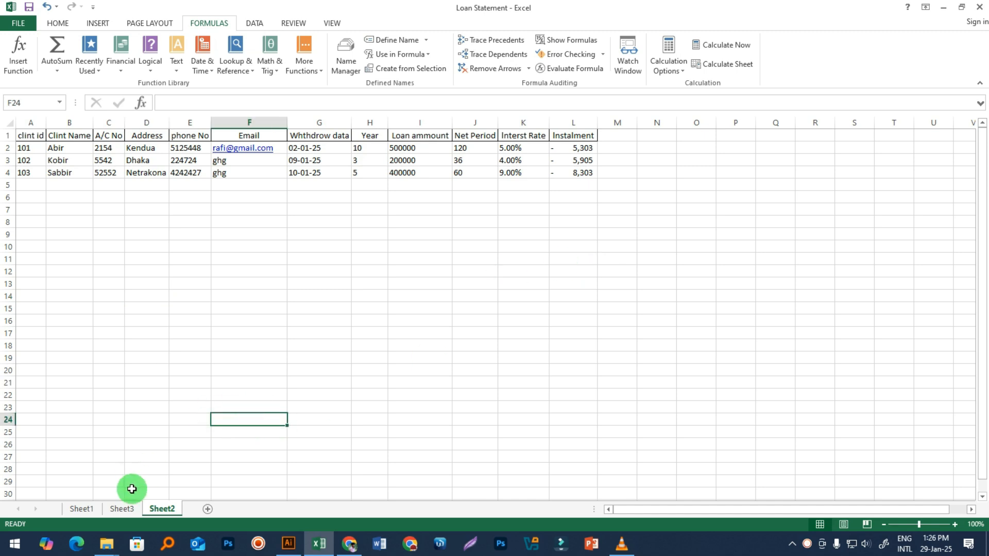
left_click(82, 509)
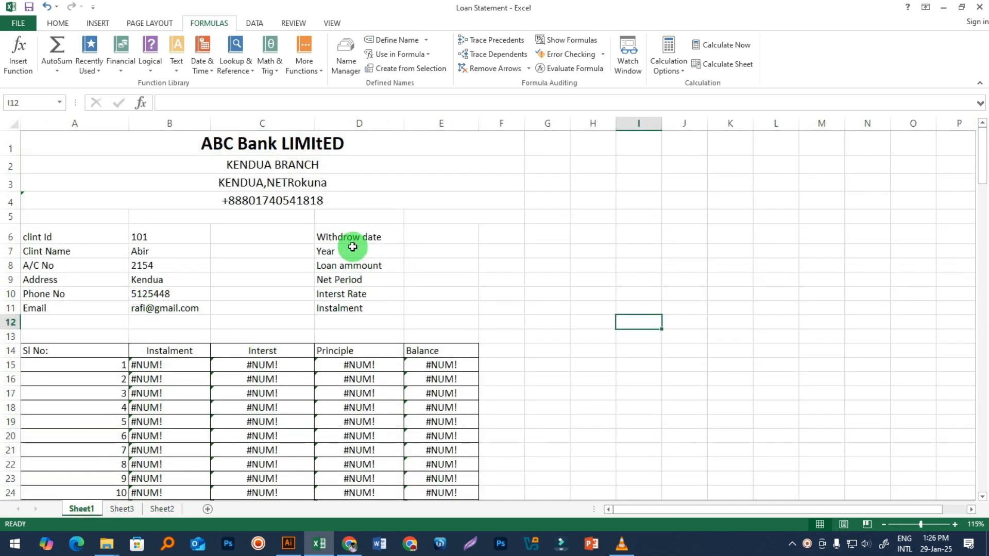
left_click(429, 234)
Step: Copy the client-name lookup formula from B7 into the Withdrow date cell E6
left_click(149, 251)
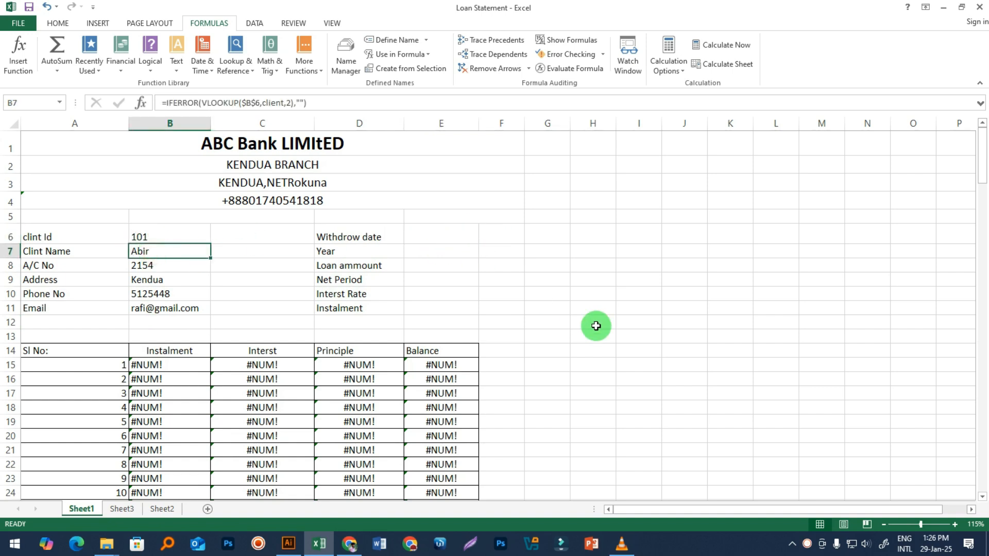
key("ctrl+c")
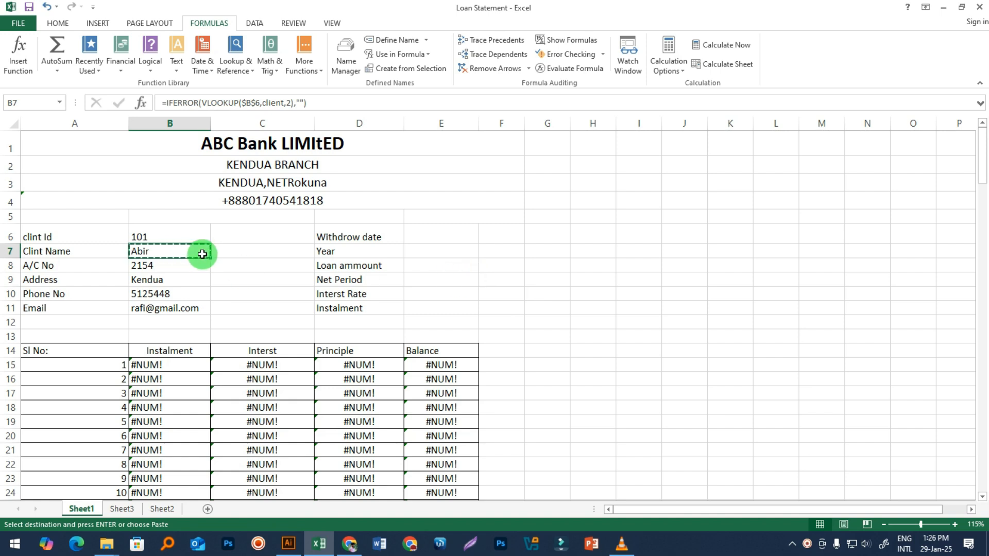
left_click(447, 236)
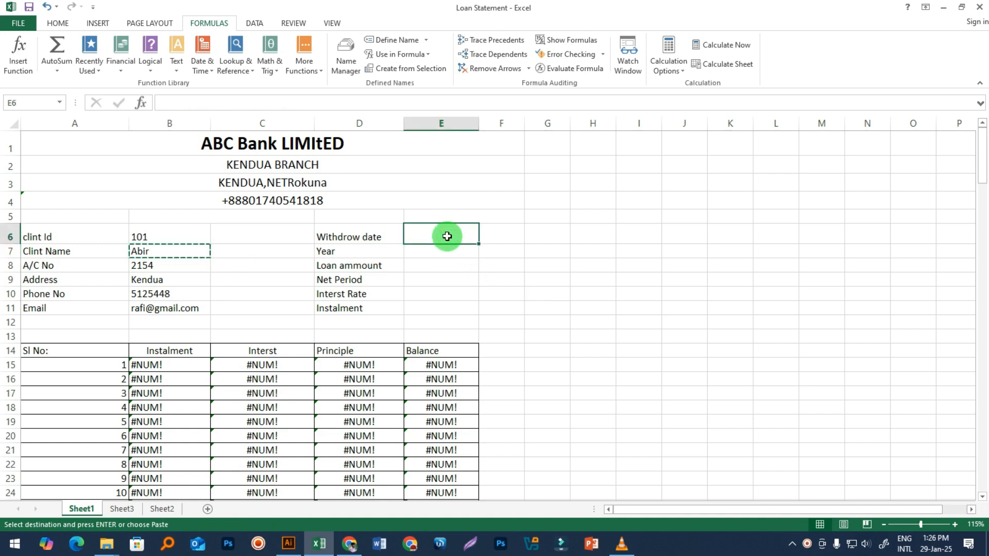
key("ctrl+v")
left_click(427, 265)
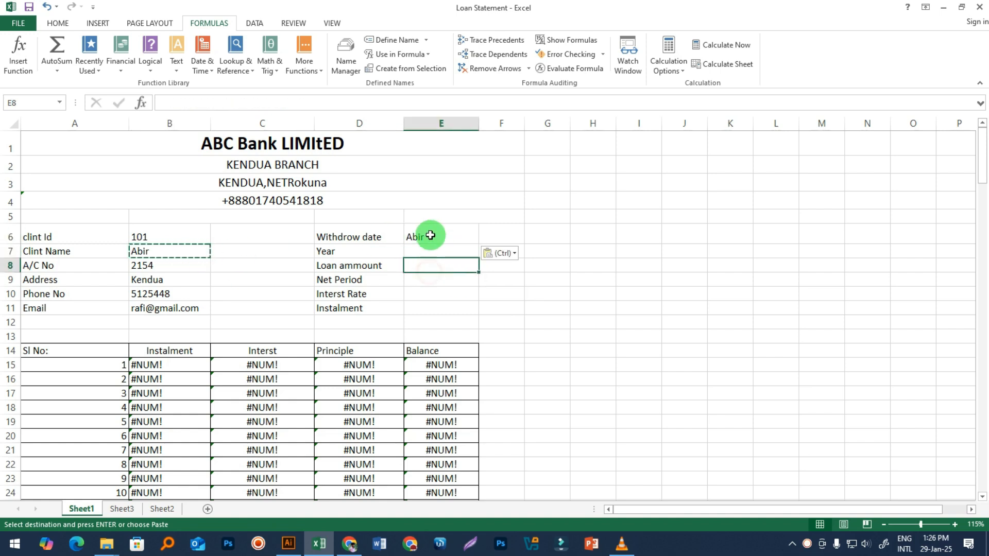
double_click(406, 237)
key("Return")
Step: Review E6's lookup formula, test-pasting it into L15 and then clearing L15
left_click(436, 239)
double_click(437, 240)
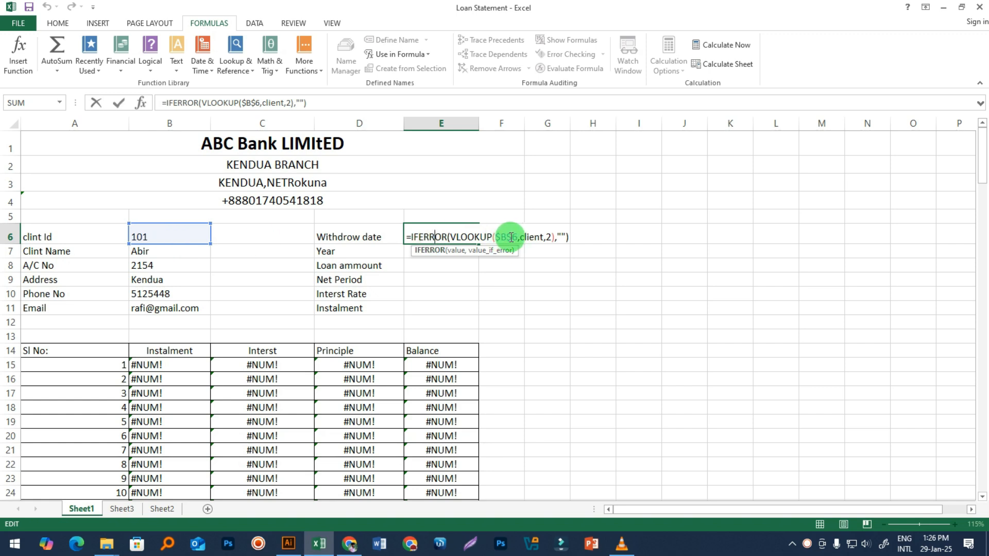
key("Return")
left_click(436, 235)
key("ctrl+c")
left_click(778, 366)
key("ctrl+v")
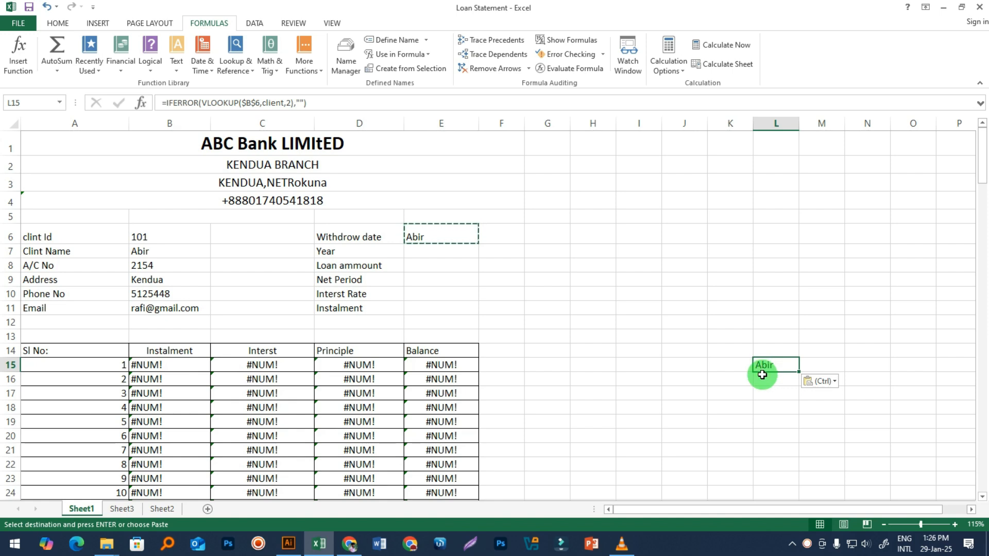
key("BackSpace")
left_click(640, 383)
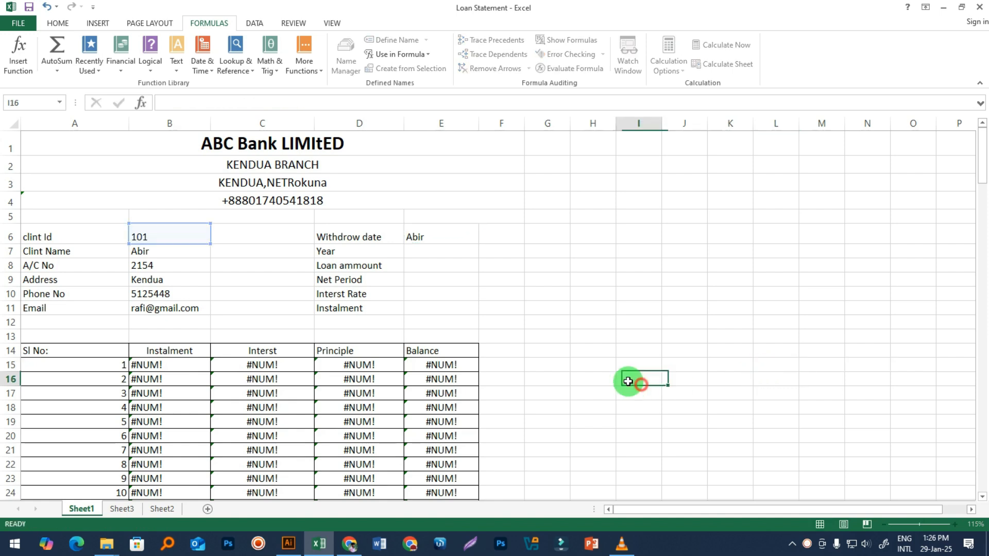
double_click(444, 238)
left_click(560, 240)
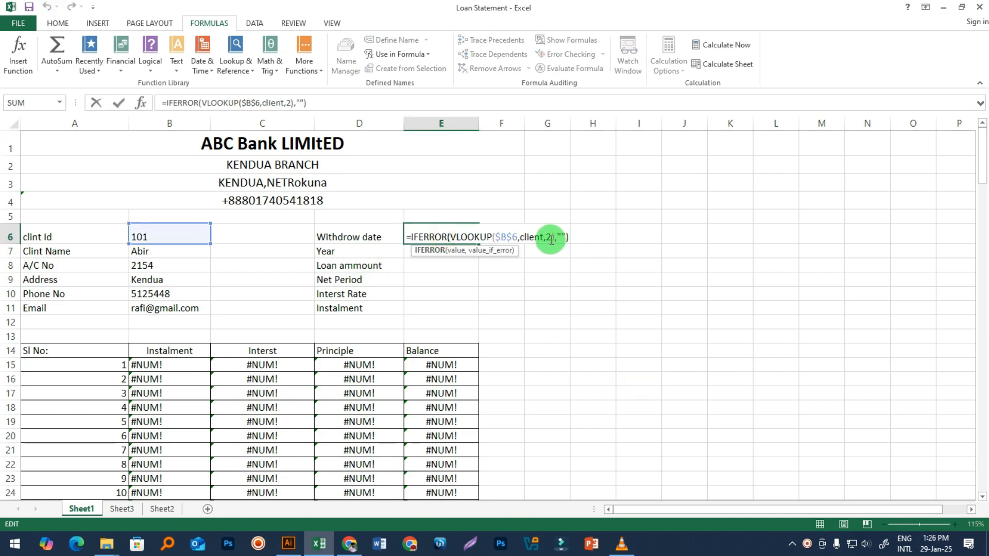
key("Return")
Step: Check the Sheet2 client table's columns to locate the withdraw date column
left_click(162, 509)
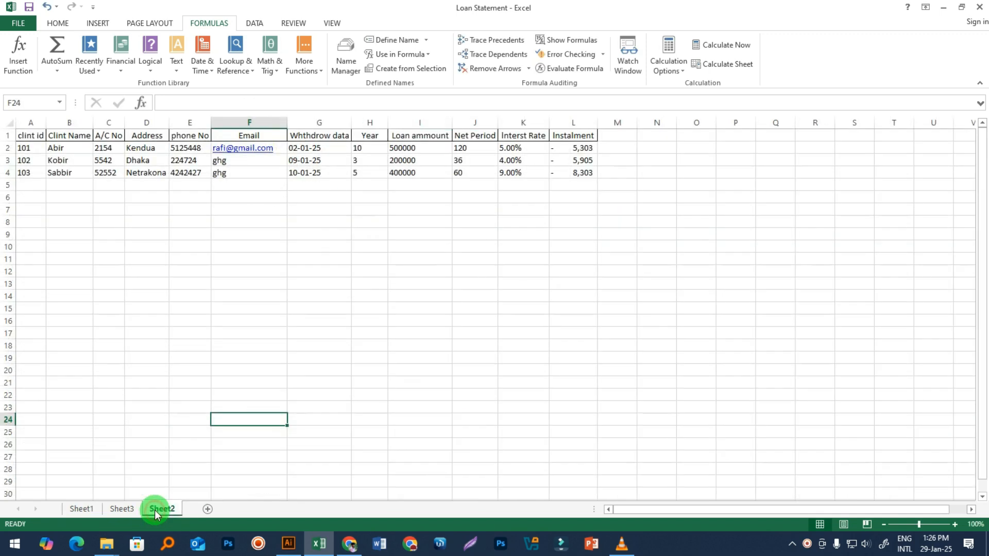
left_click(27, 149)
left_click(68, 159)
left_click(152, 160)
left_click(198, 162)
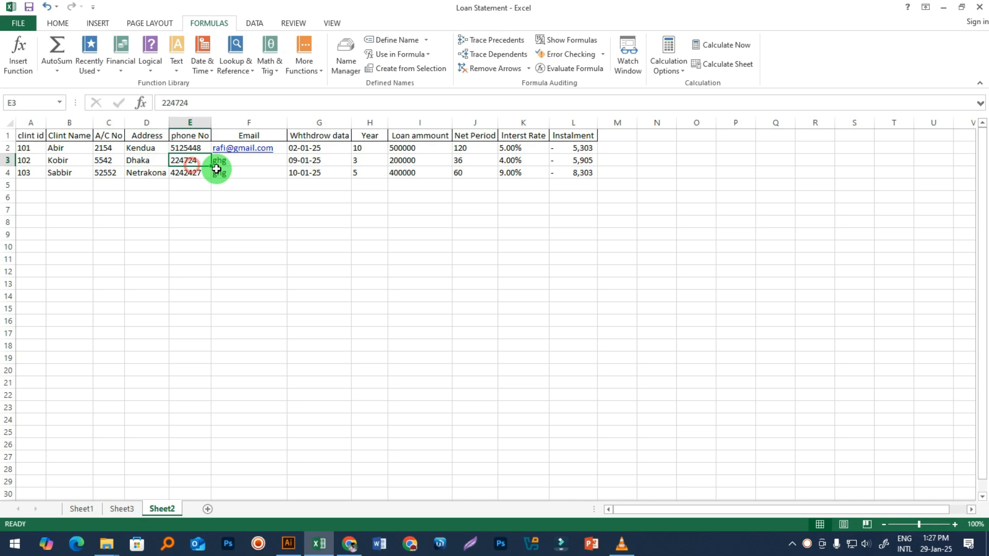
left_click(311, 172)
Step: Set E6 to =IFERROR(VLOOKUP($B$6,client,7),""), returning 45659
left_click(82, 508)
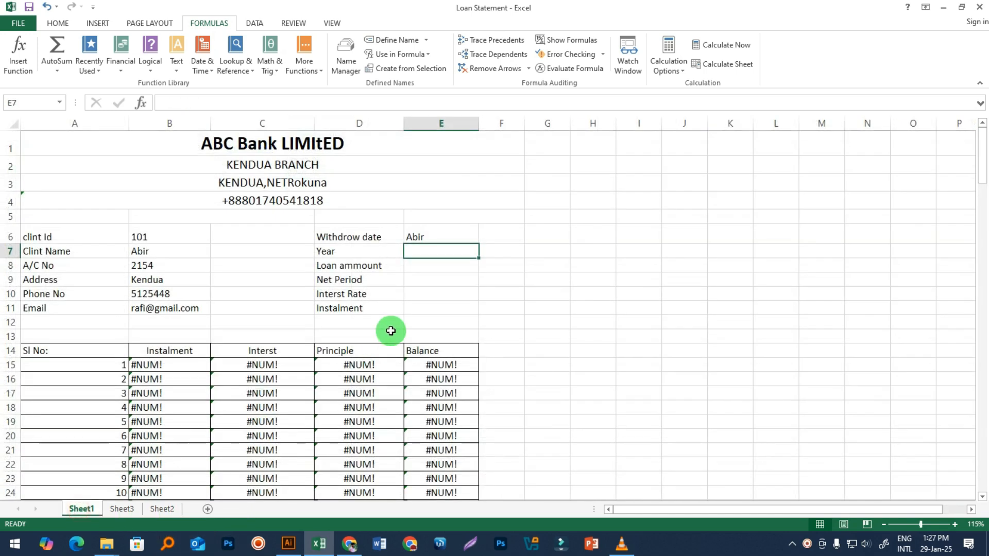
left_click(433, 236)
double_click(513, 234)
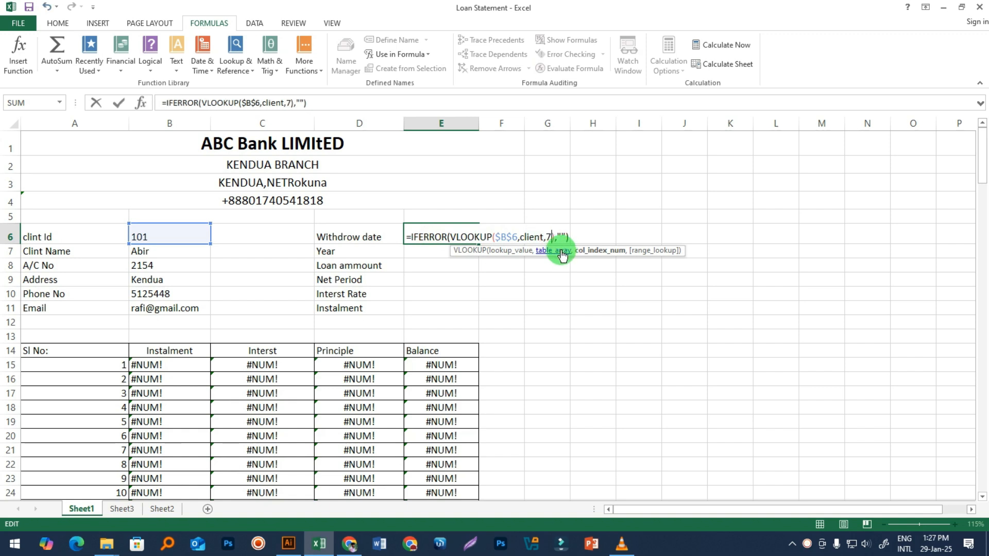
key("Return")
left_click(449, 241)
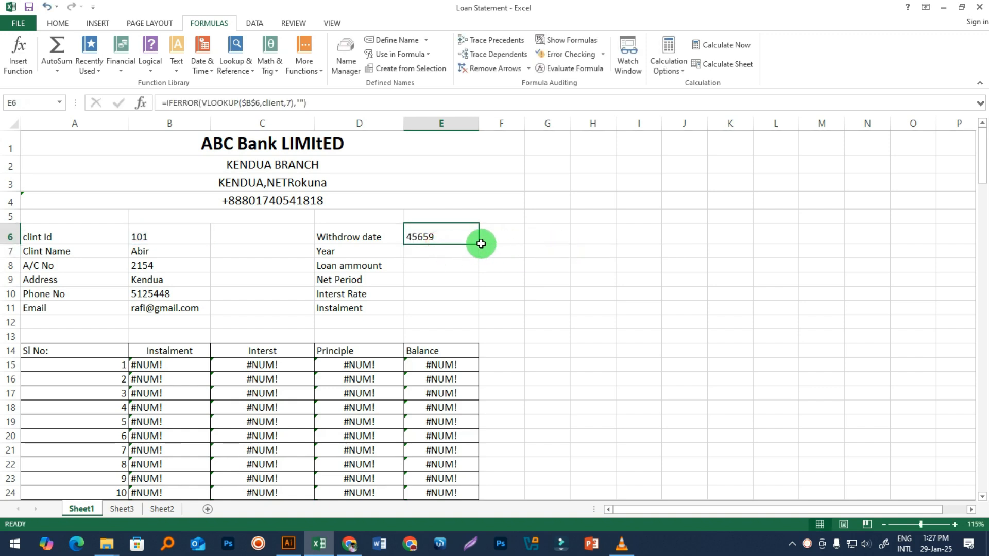
Step: Fill E6's lookup down to E11 and set E7 and E8 to columns 8 and 9 (Year 10, loan 500000)
left_click_drag(480, 244, 470, 310)
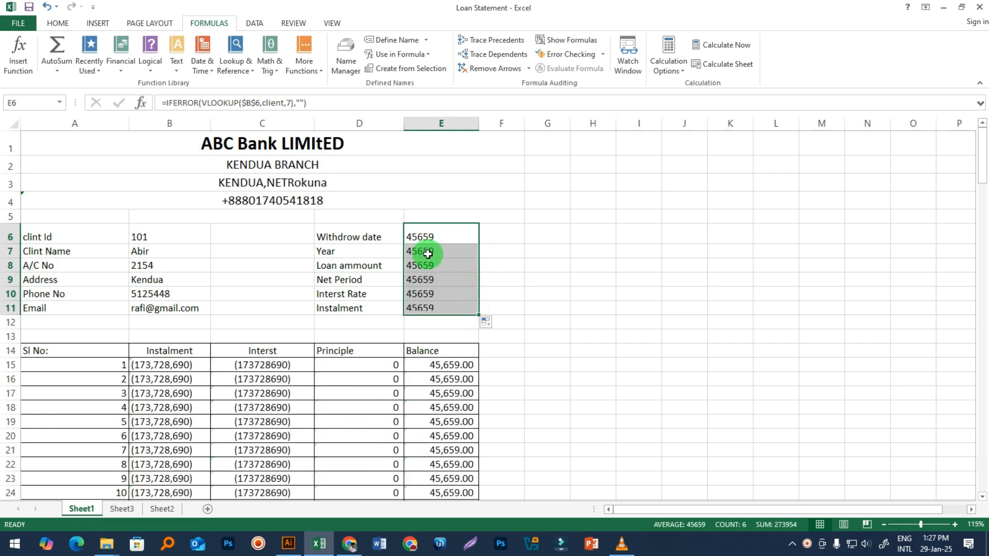
double_click(427, 252)
left_click(549, 254)
left_click(550, 252)
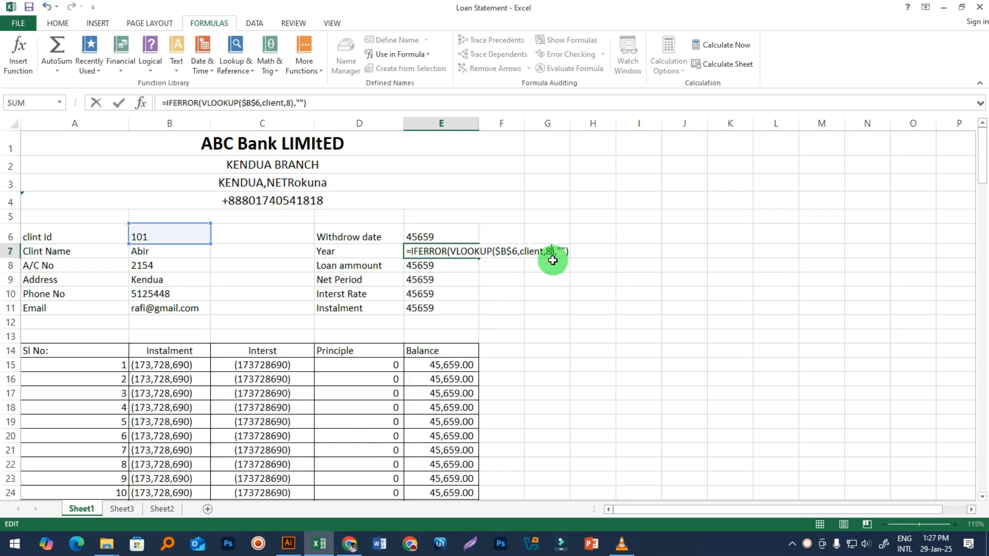
key("Return")
left_click(540, 334)
left_click(407, 271)
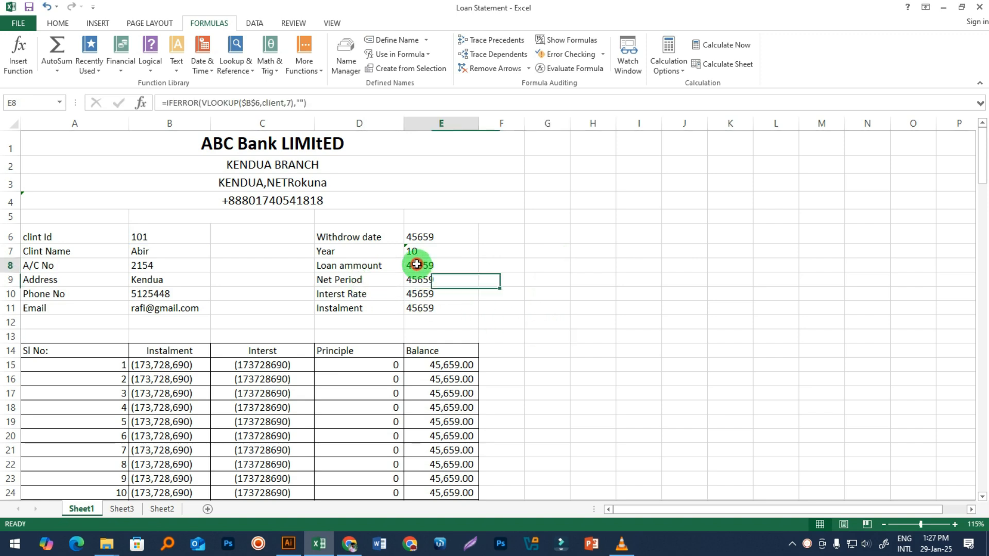
double_click(406, 267)
left_click(549, 265)
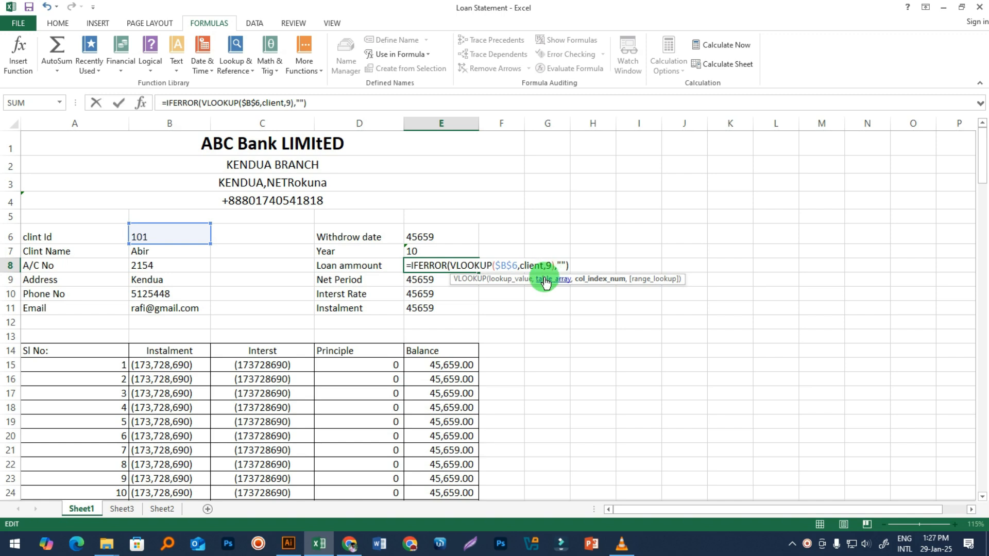
key("Return")
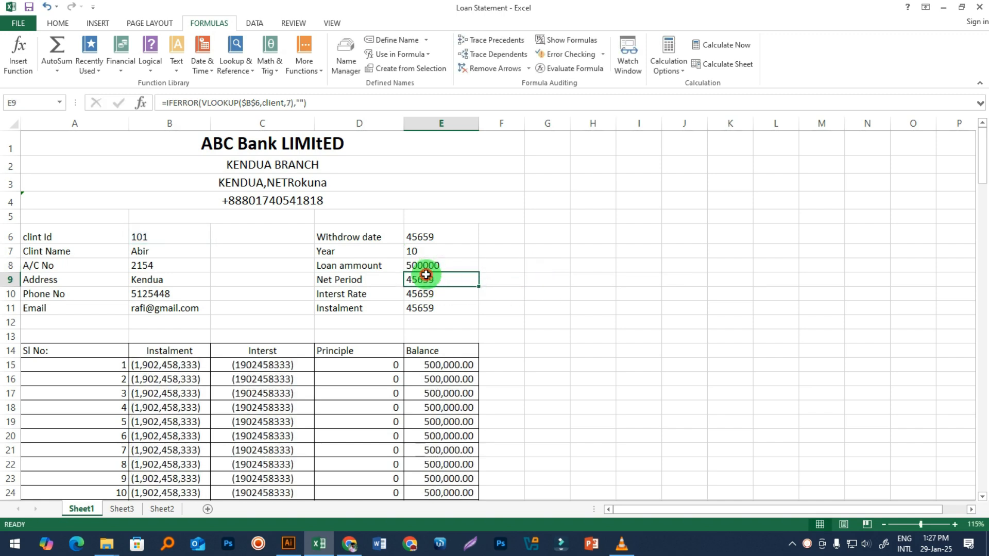
Step: Set E9 and E10 to columns 10 and 11, giving Net Period 120 and interest rate 0.05
double_click(425, 277)
left_click(545, 281)
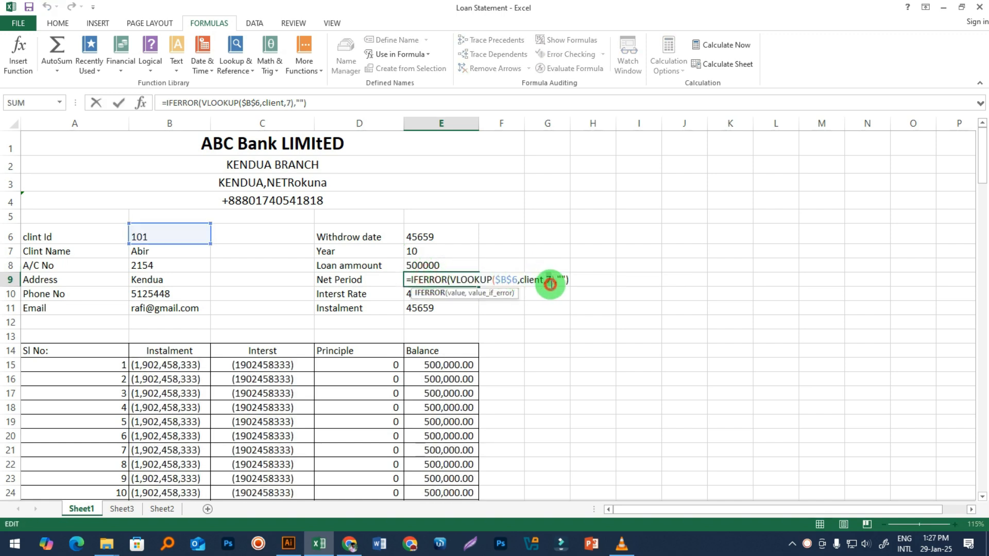
left_click(548, 282)
type("10")
key("Return")
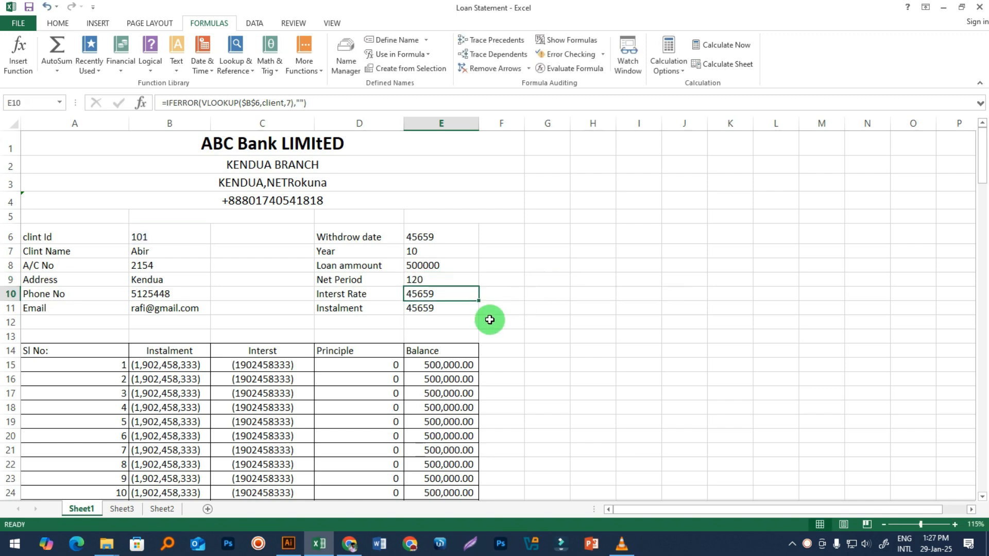
double_click(427, 295)
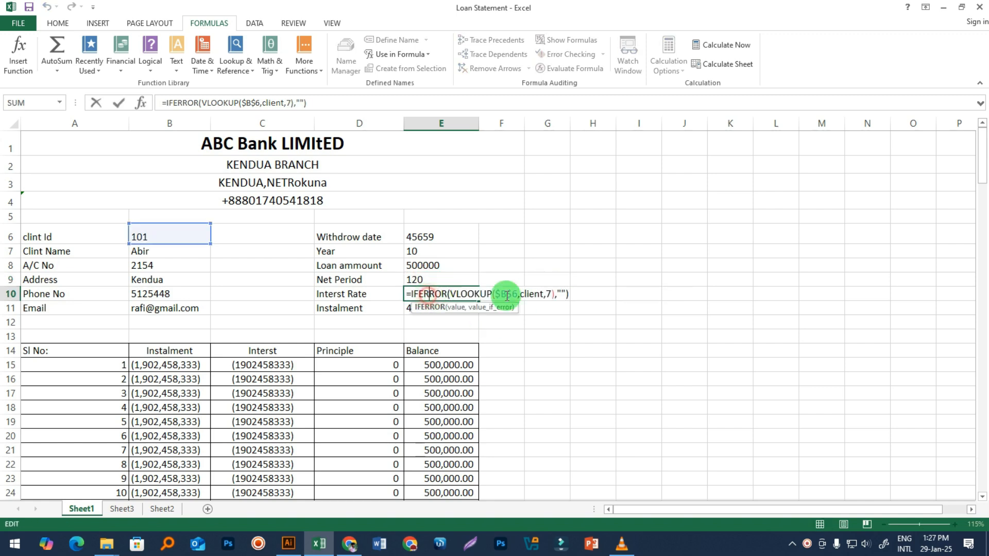
left_click(550, 295)
type("11")
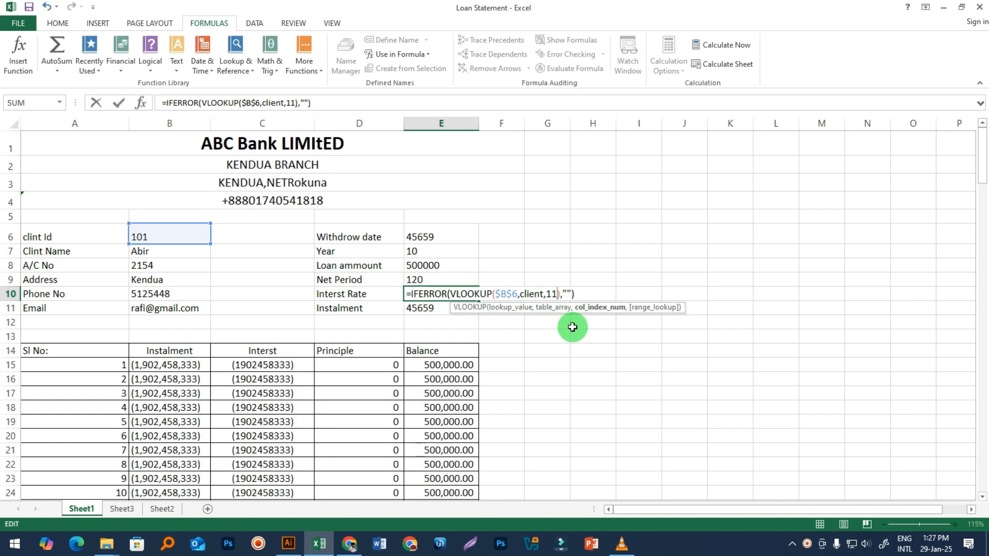
key("Return")
left_click(587, 346)
left_click(428, 295)
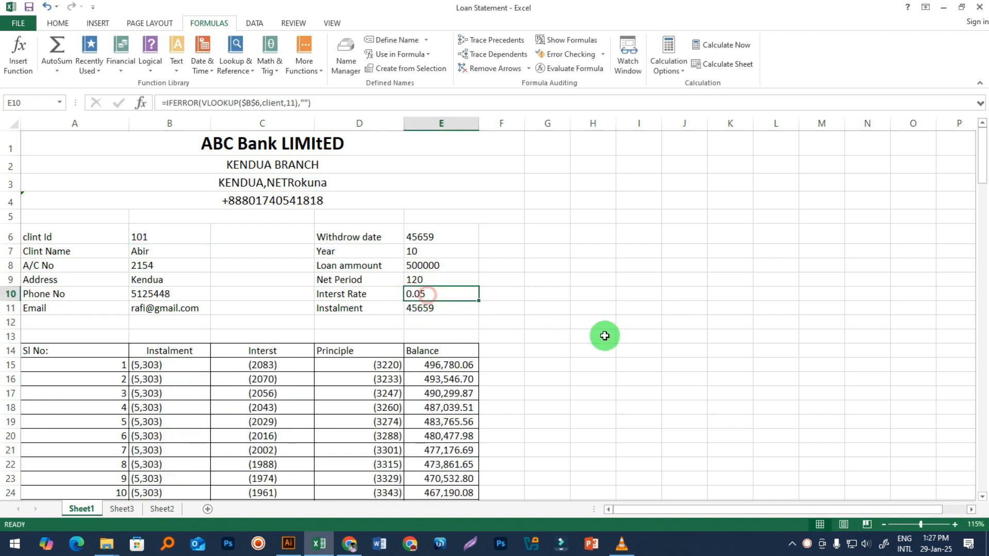
Step: Confirm Sheet2's K2 stores the rate as 5.00%, glance at Sheets 1 and 3, and show Home commands
left_click(160, 509)
left_click(520, 148)
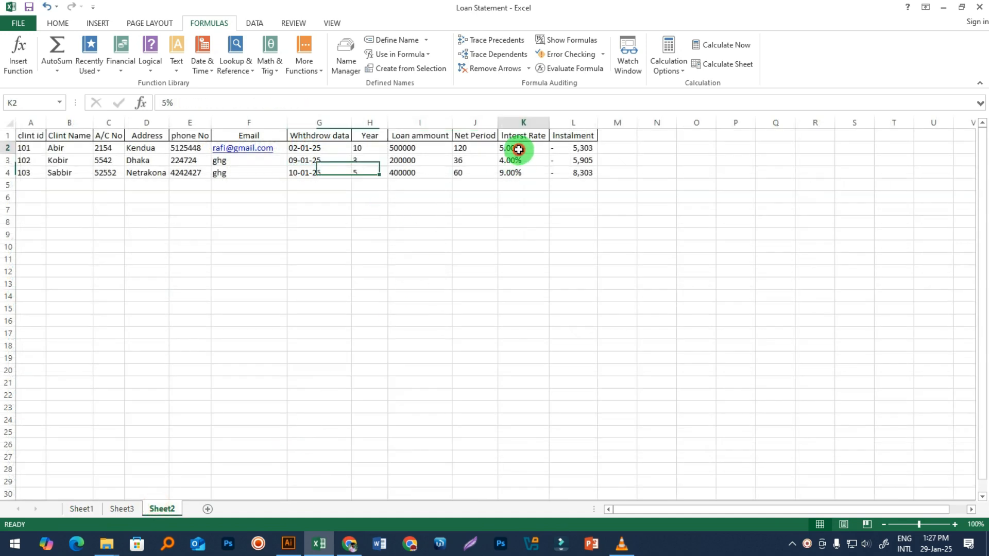
left_click(82, 508)
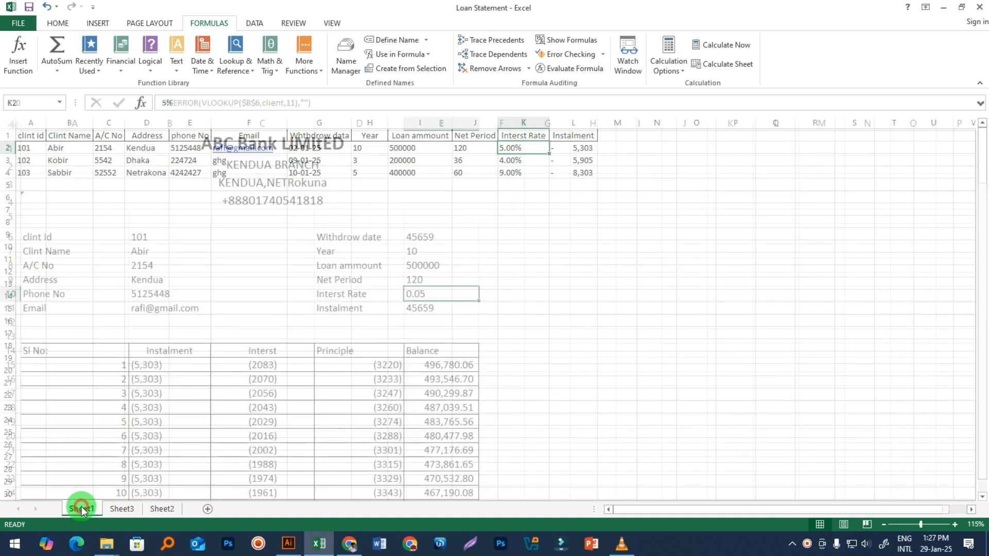
left_click(454, 380)
left_click(121, 508)
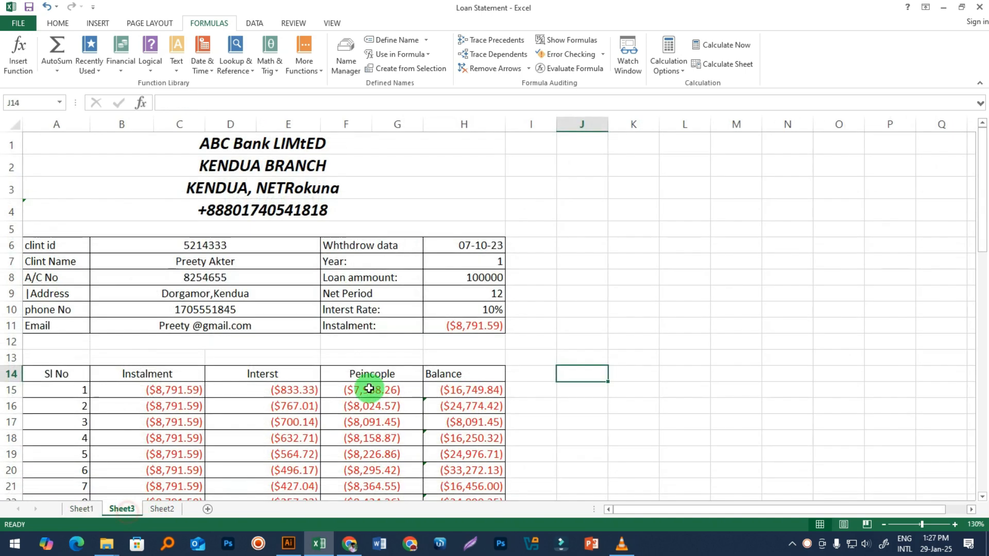
left_click(152, 508)
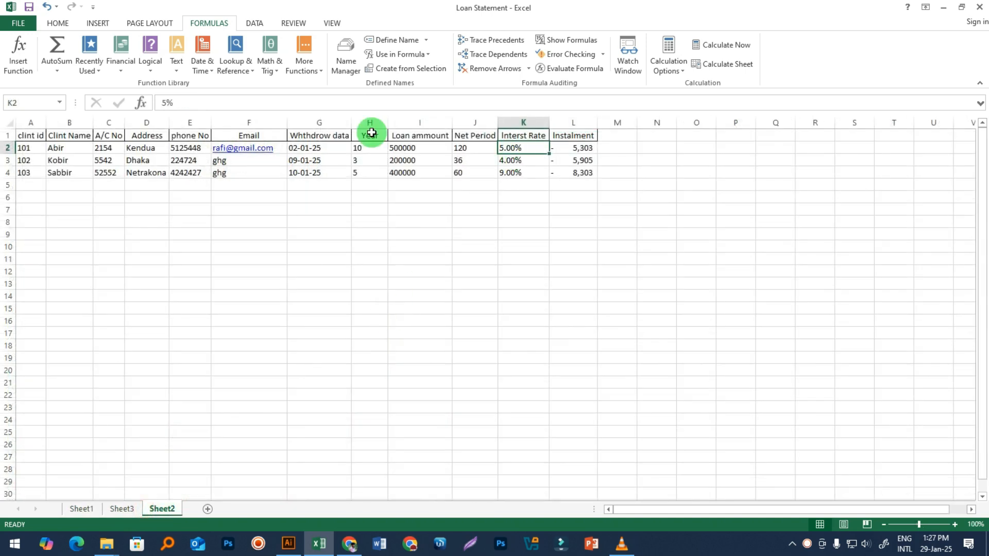
left_click(49, 23)
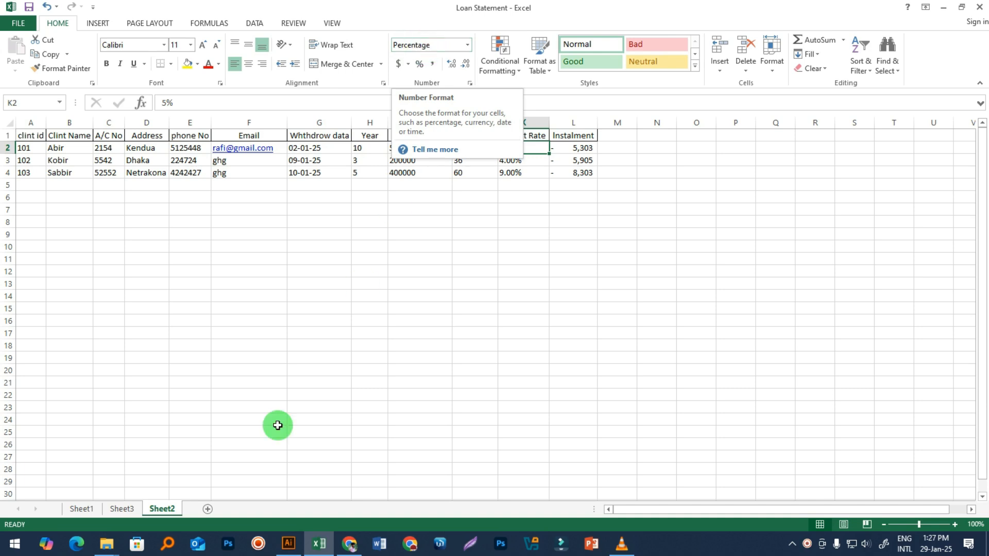
Step: Format Sheet1's E10 as Percentage so the interest rate shows 5.00% instead of 0.05
left_click(81, 509)
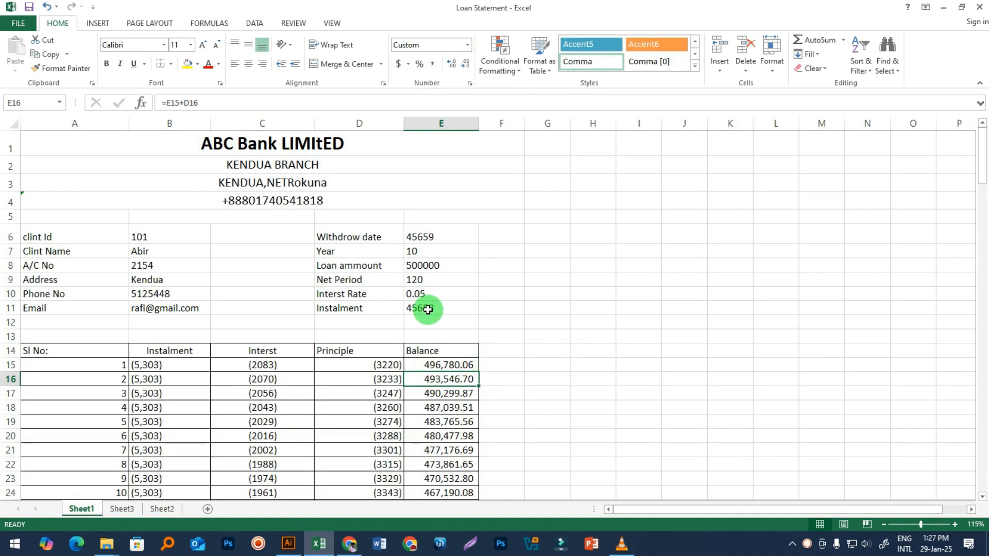
left_click(426, 293)
left_click(469, 48)
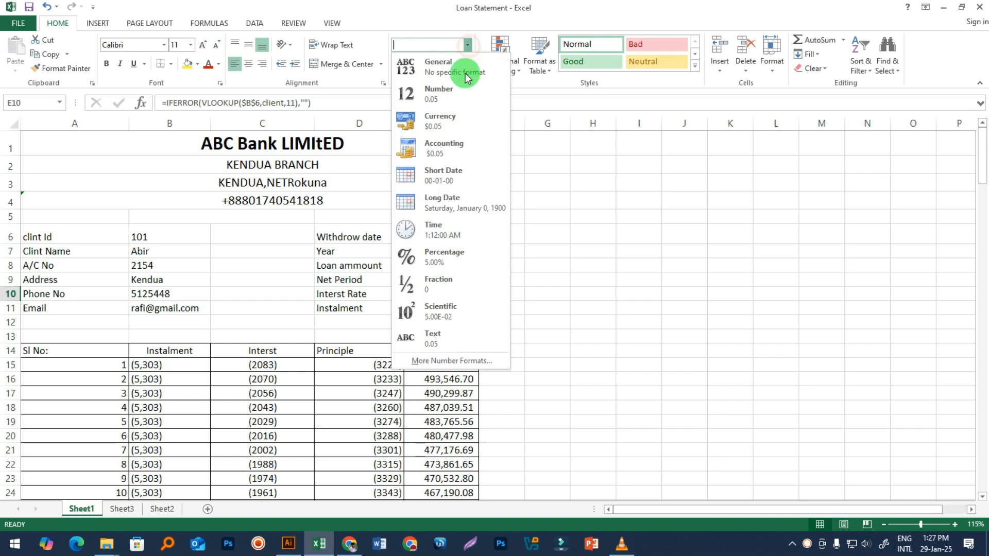
left_click(447, 282)
left_click(446, 282)
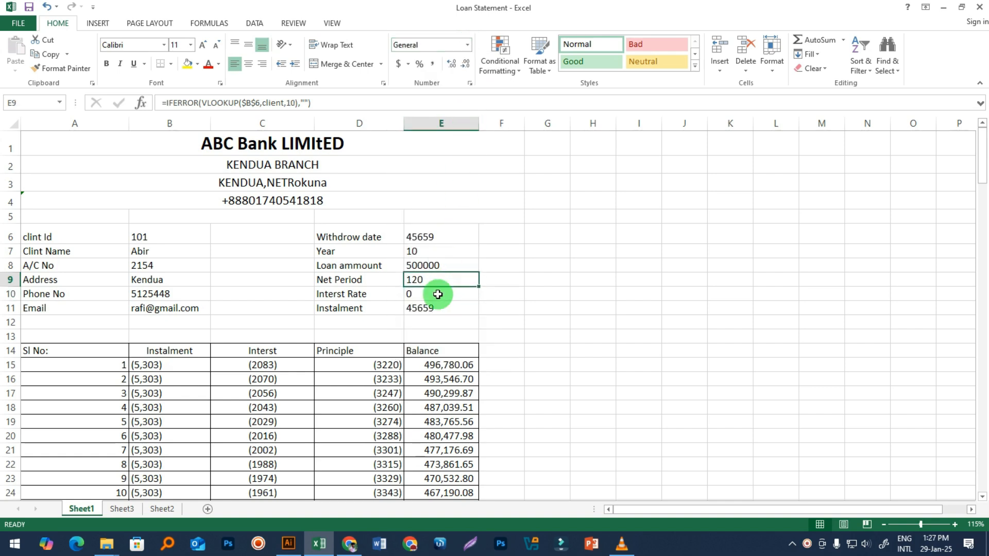
left_click(432, 295)
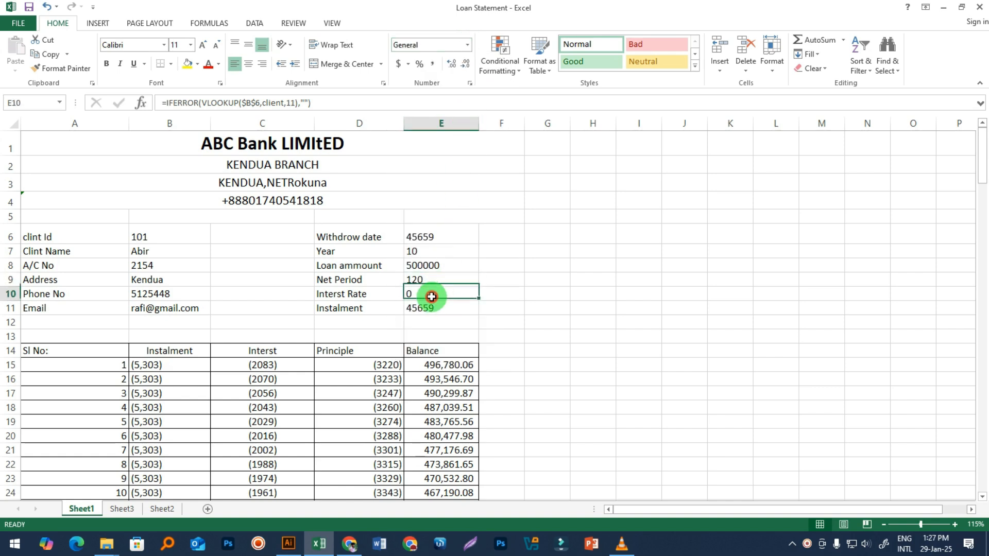
left_click(467, 45)
left_click(447, 255)
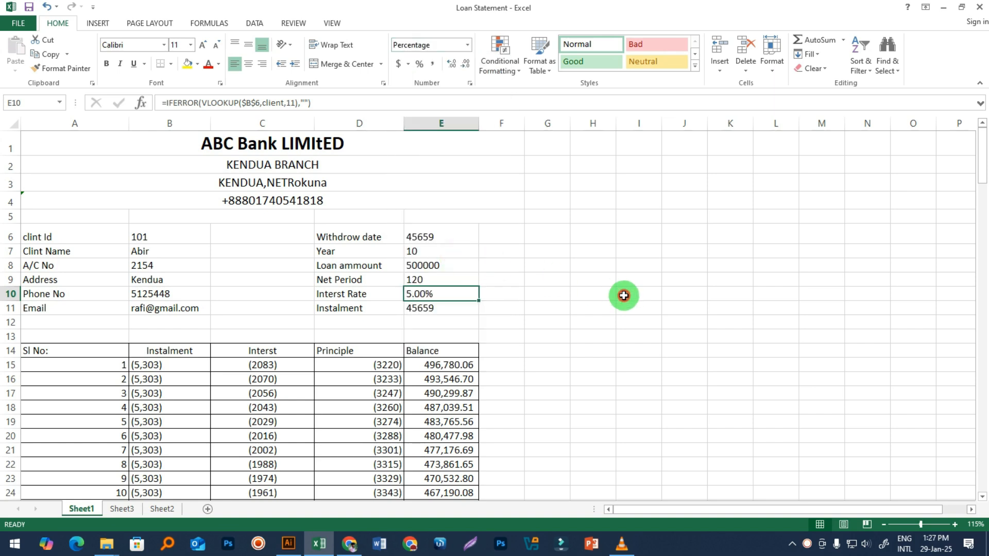
left_click(624, 296)
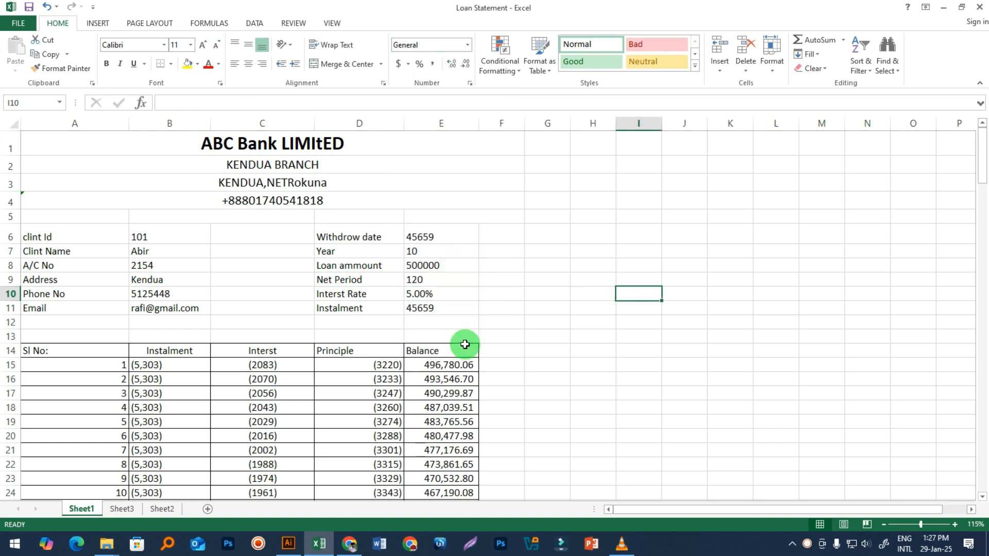
Step: Change client 101's rate in Sheet2 K2 to 6% and check Sheet1 shows 6.00% and 5,551 instalments
left_click(162, 509)
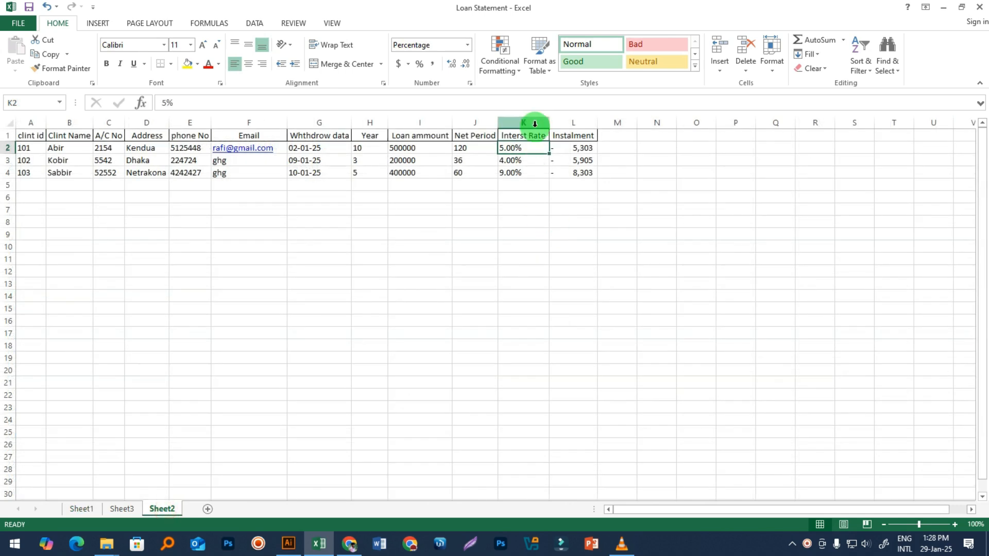
type("6%")
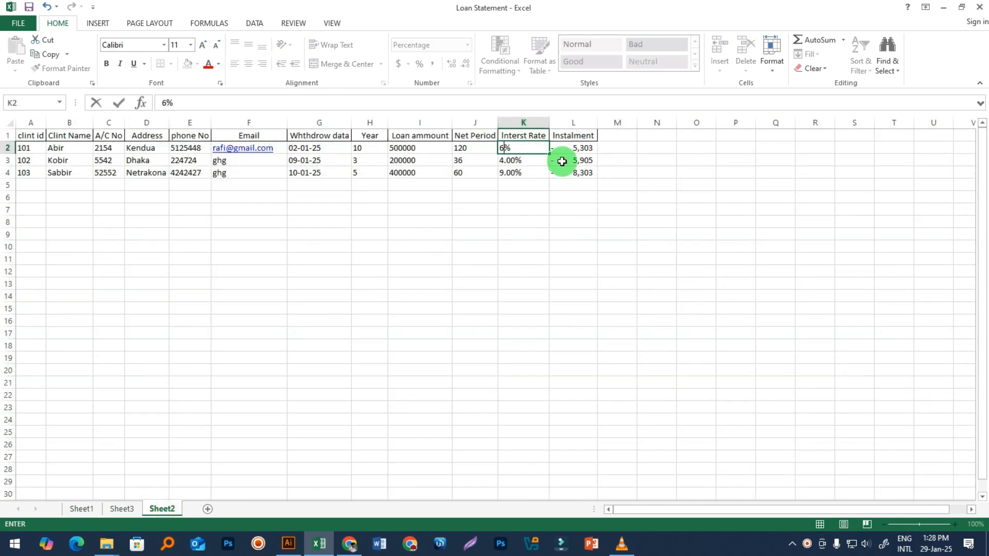
left_click(566, 294)
left_click(64, 513)
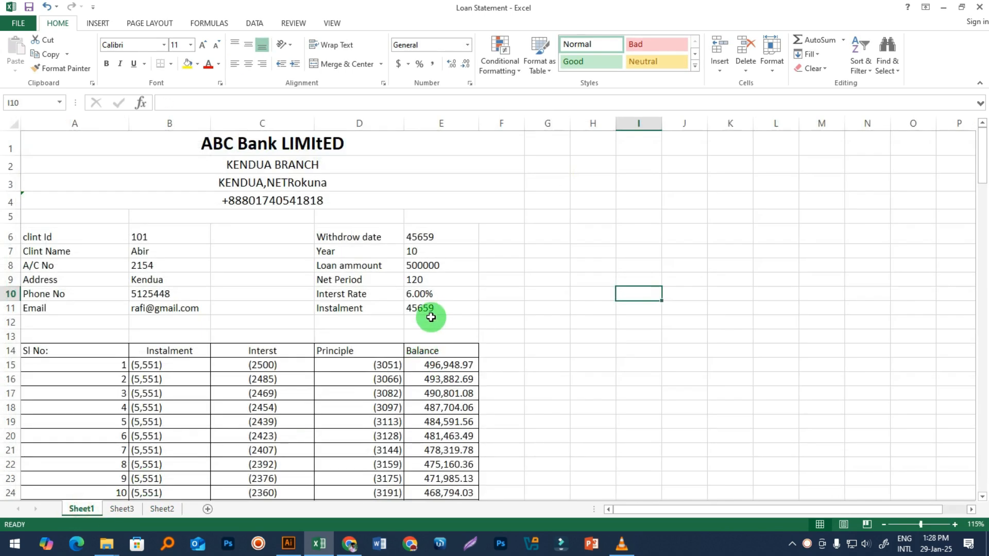
left_click(430, 294)
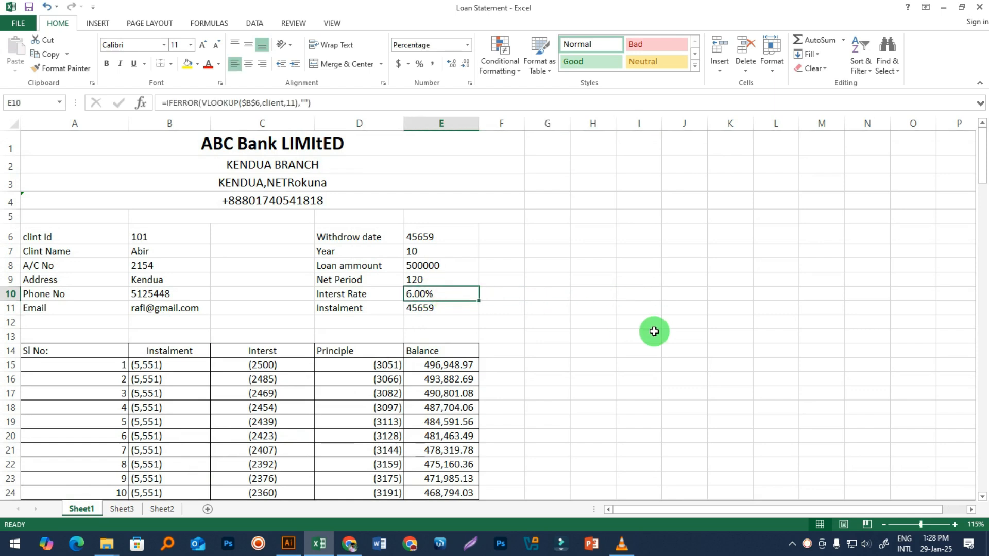
left_click(443, 307)
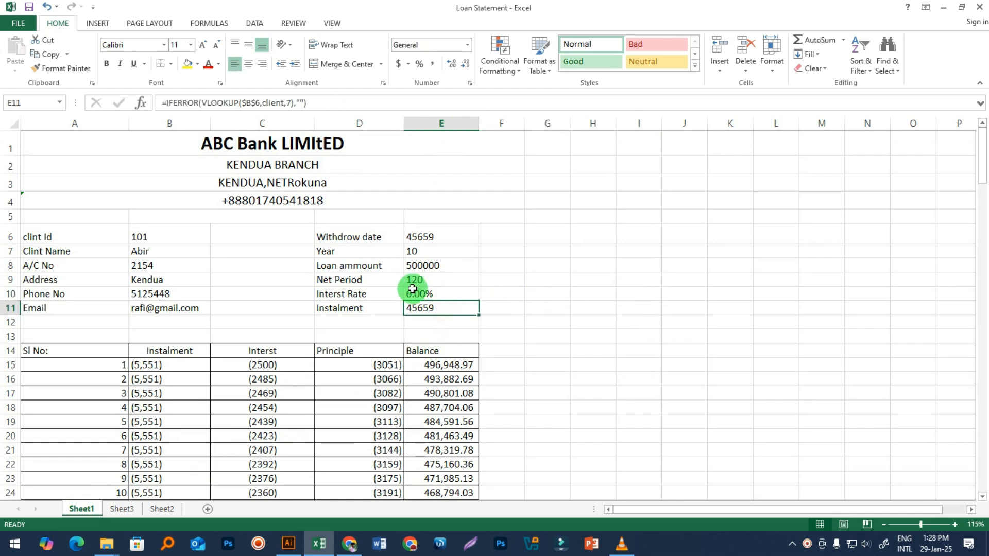
Step: Point E11's lookup at column 12 so the instalment shows -5551 with no decimals
left_click(429, 296)
left_click(414, 308)
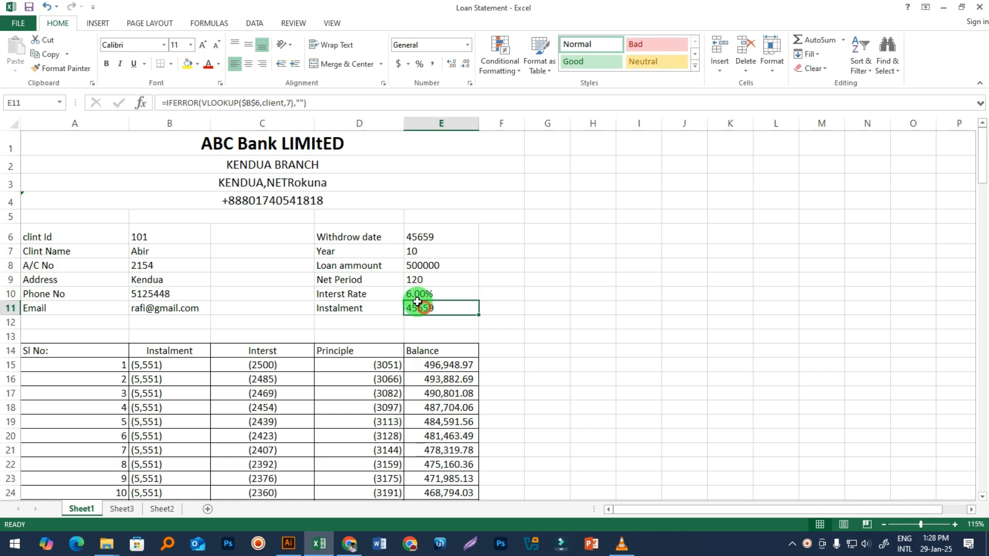
left_click(289, 102)
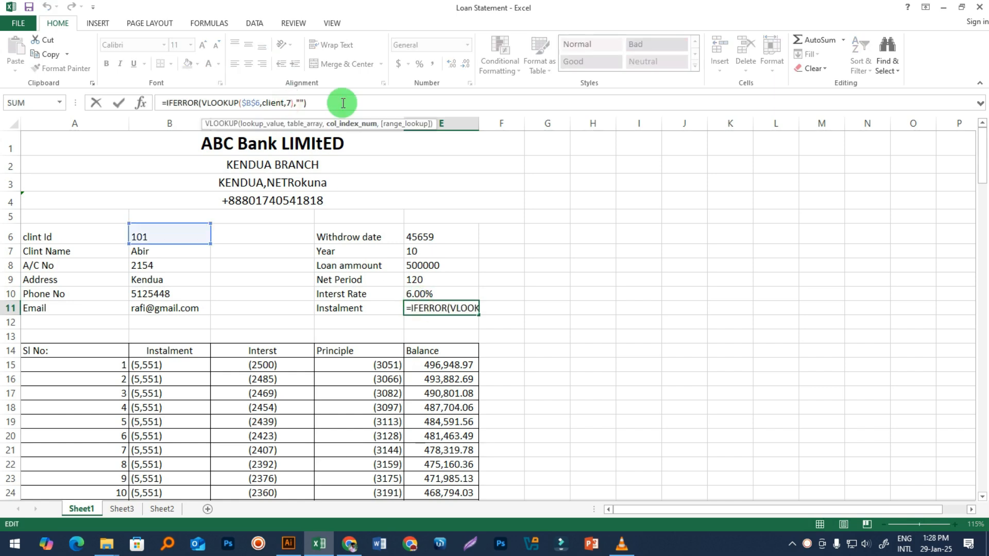
key("Return")
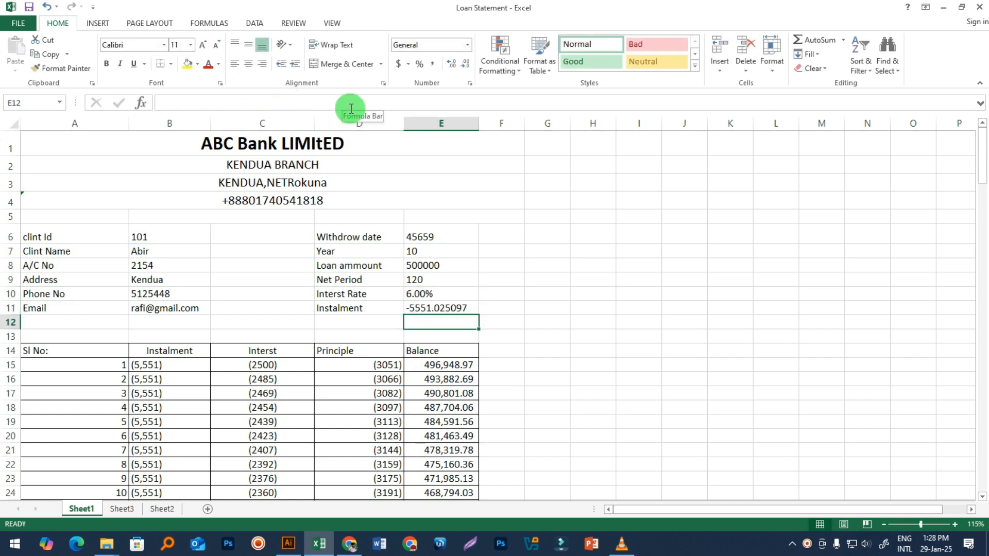
left_click(453, 308)
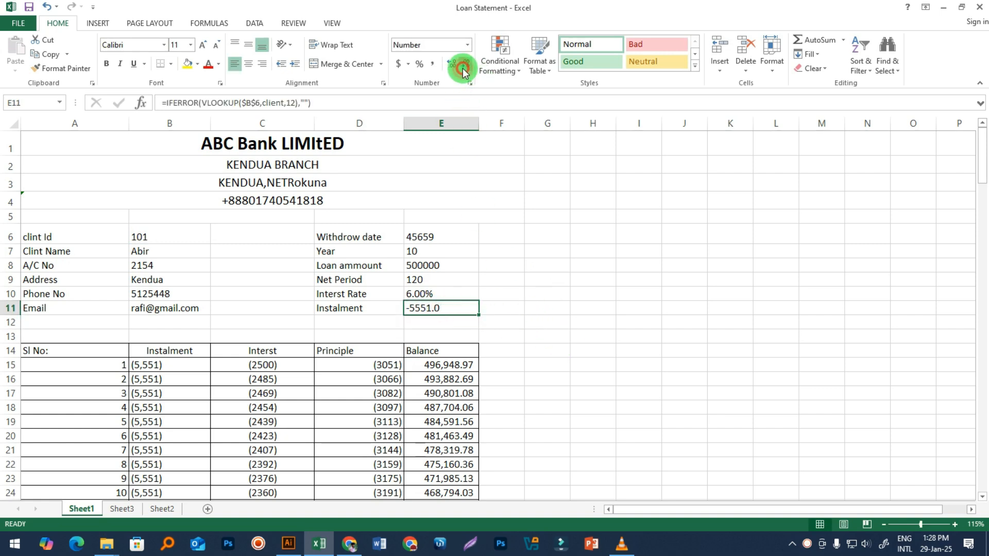
left_click(609, 351)
left_click(417, 308)
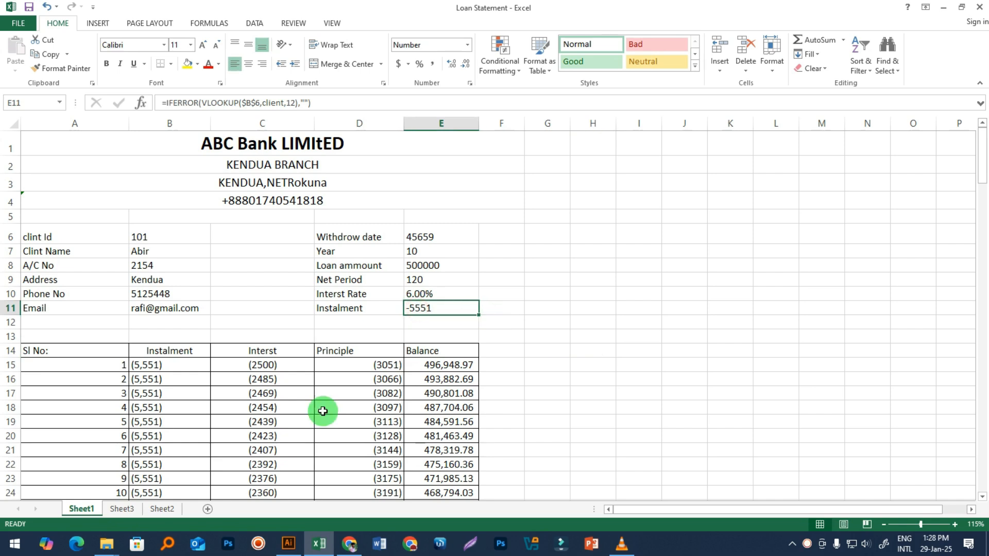
left_click(163, 509)
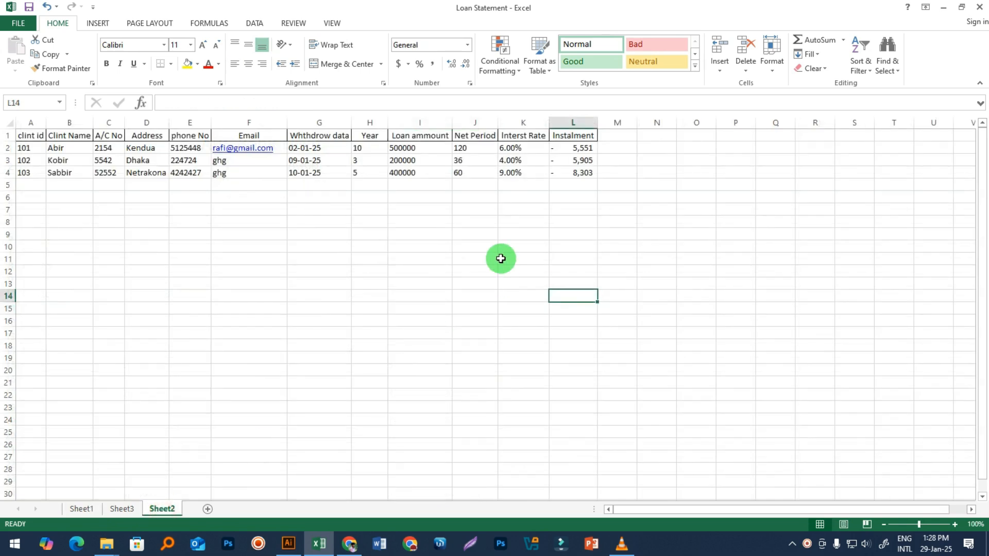
Step: Review L2's PMT formula on Sheet2, then select the A6:E11 details block on Sheet1
left_click(577, 148)
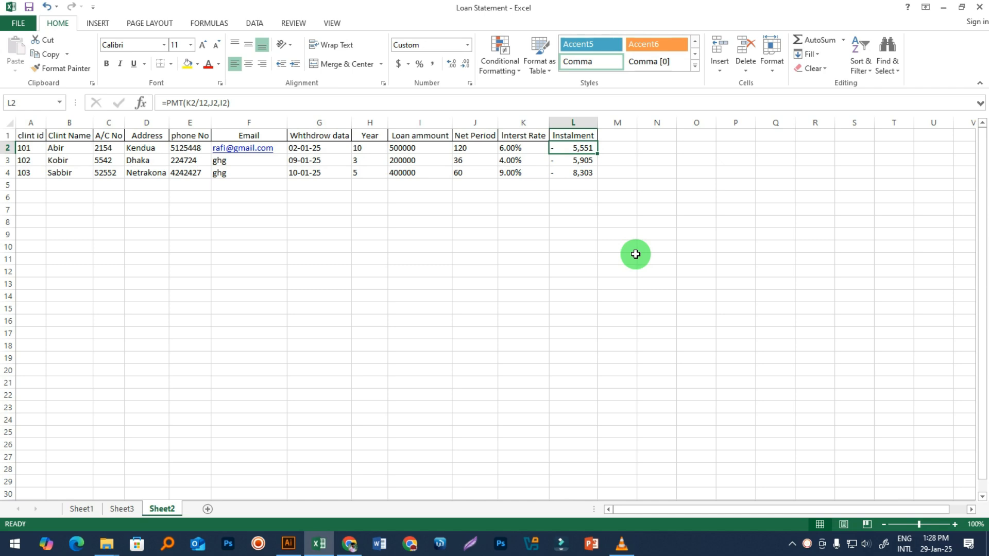
left_click(82, 509)
left_click(618, 325)
left_click(415, 307)
left_click_drag(41, 238, 444, 316)
left_click(698, 344)
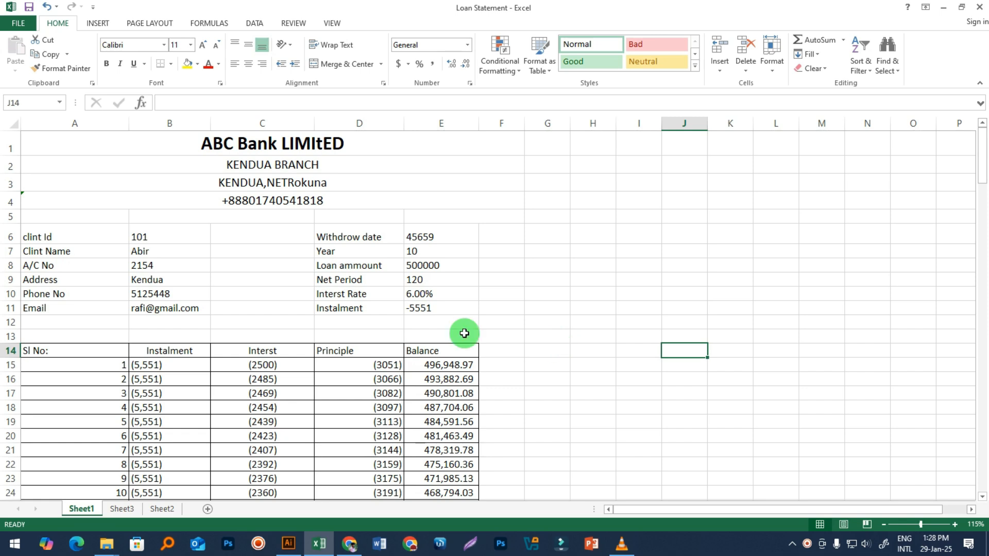
left_click_drag(40, 236, 443, 308)
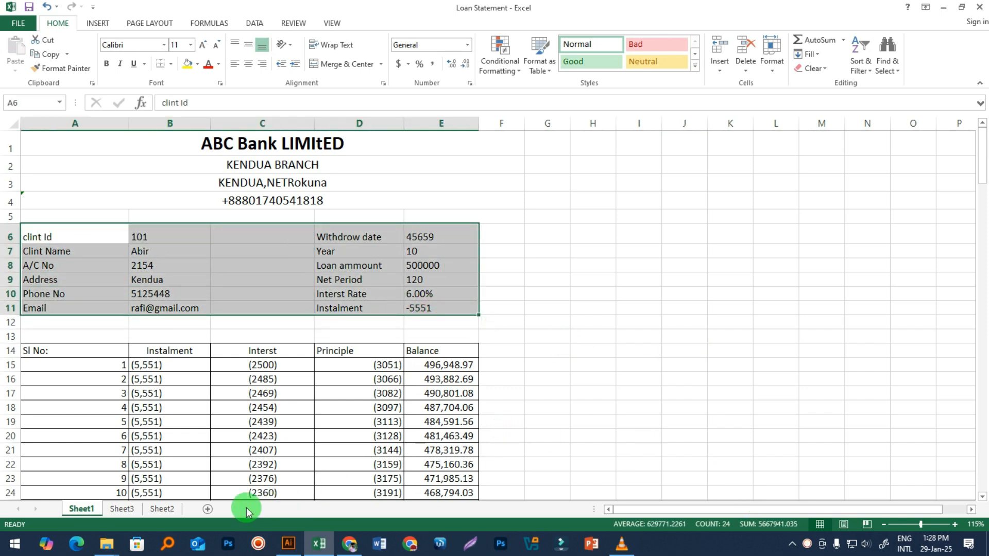
left_click(154, 508)
left_click(415, 381)
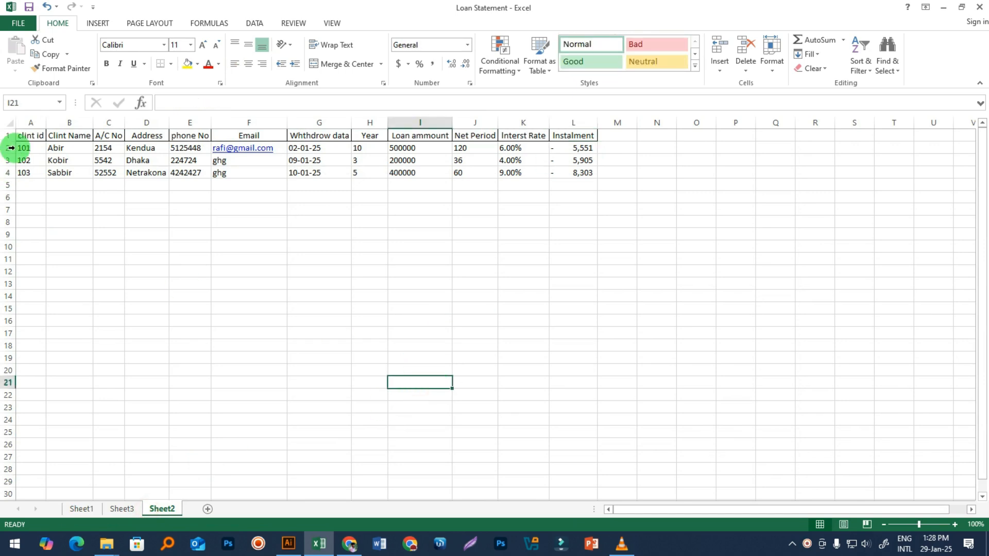
left_click_drag(23, 147, 570, 175)
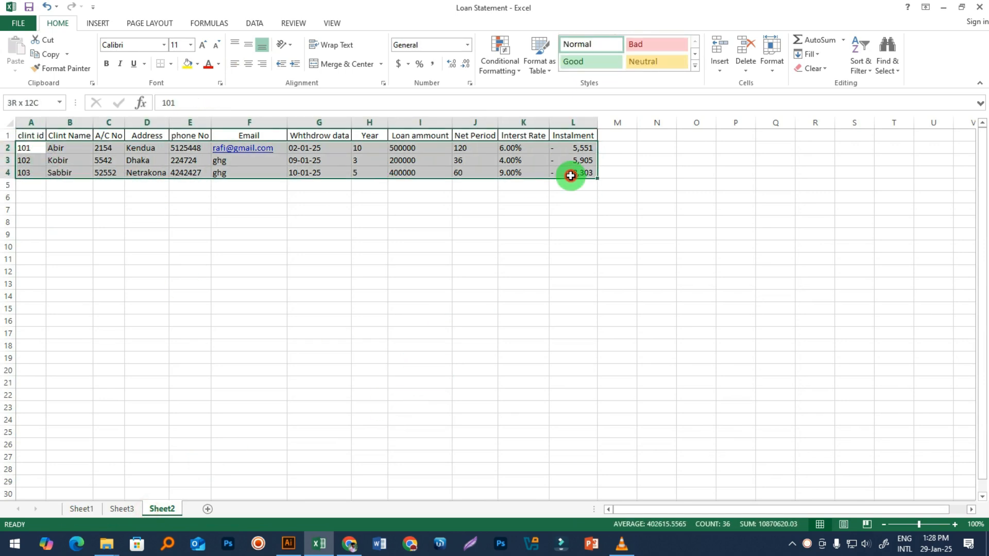
left_click(346, 304)
left_click(67, 507)
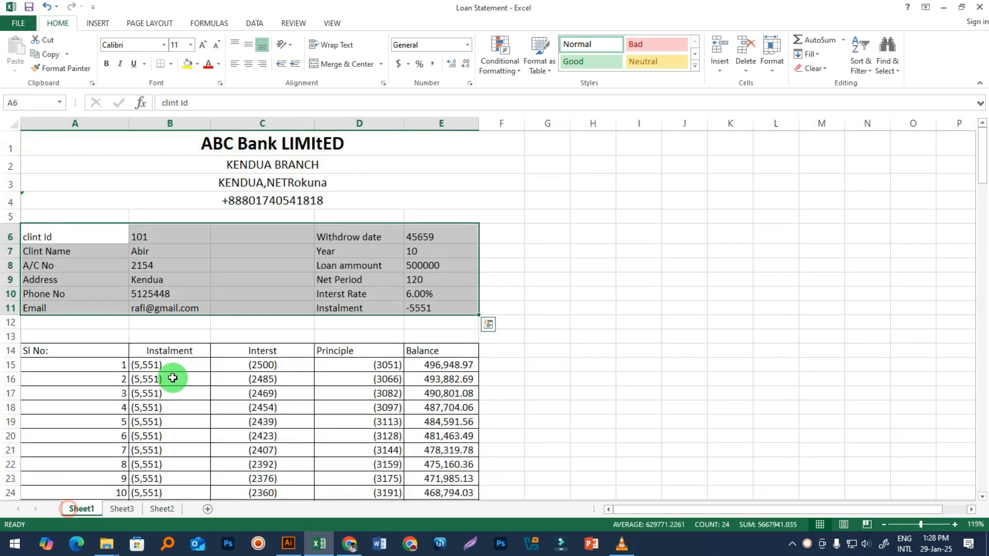
left_click(172, 238)
left_click_drag(141, 255, 422, 311)
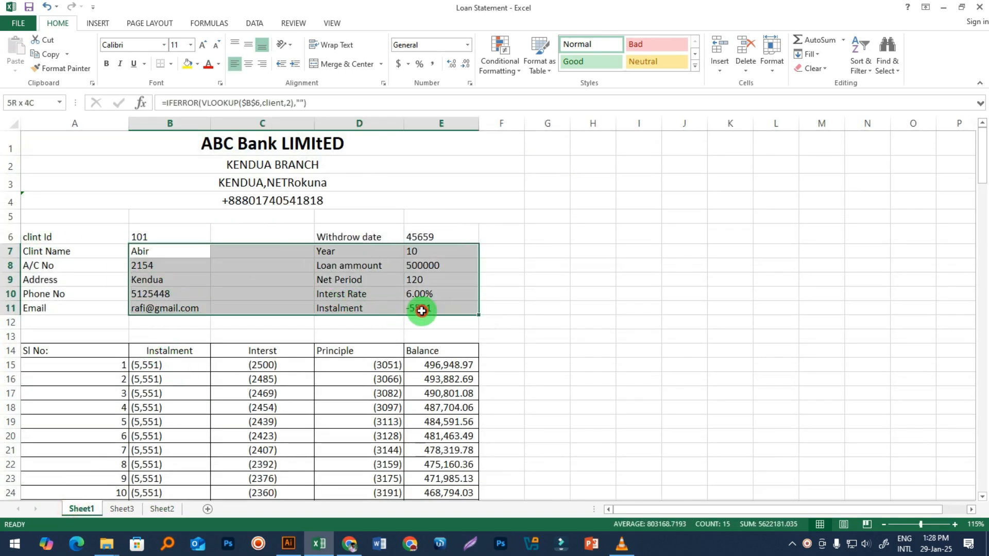
left_click(519, 304)
left_click(425, 238)
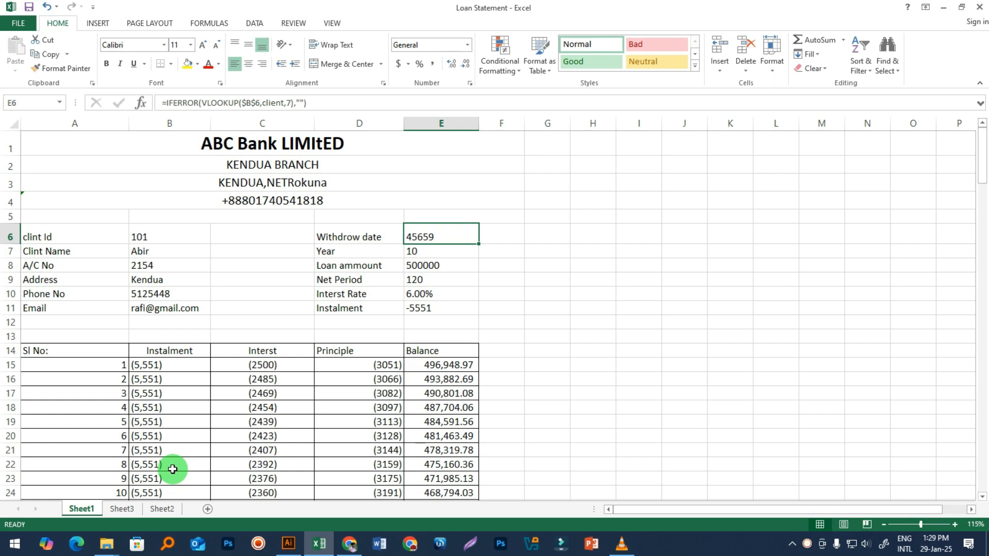
left_click(140, 233)
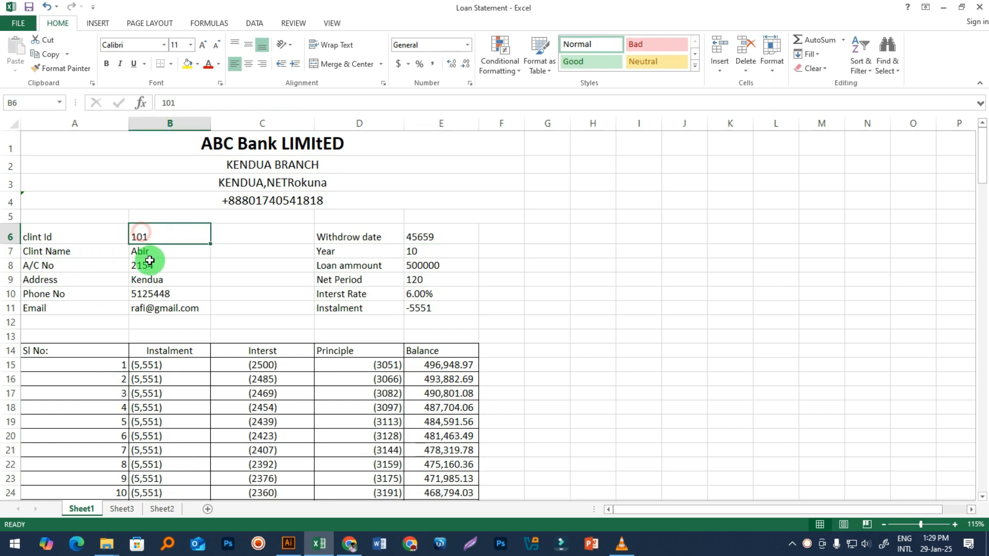
left_click(148, 252)
left_click(155, 294)
left_click_drag(157, 307, 146, 238)
left_click(161, 509)
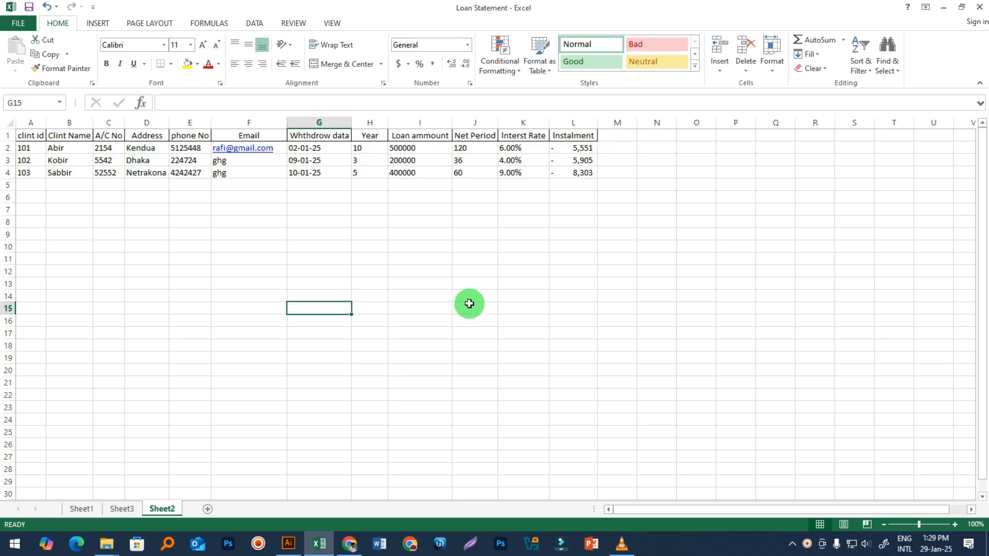
left_click(81, 508)
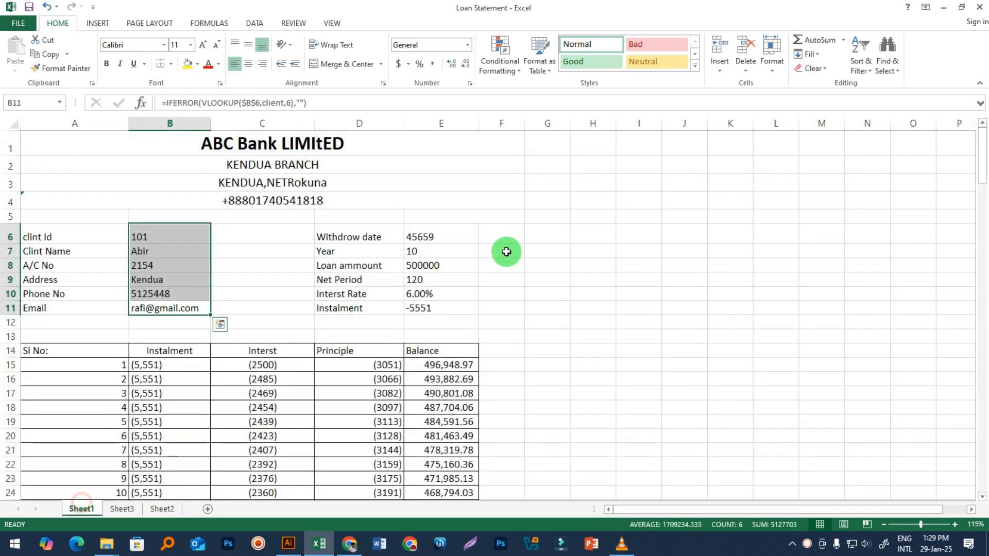
left_click(424, 309)
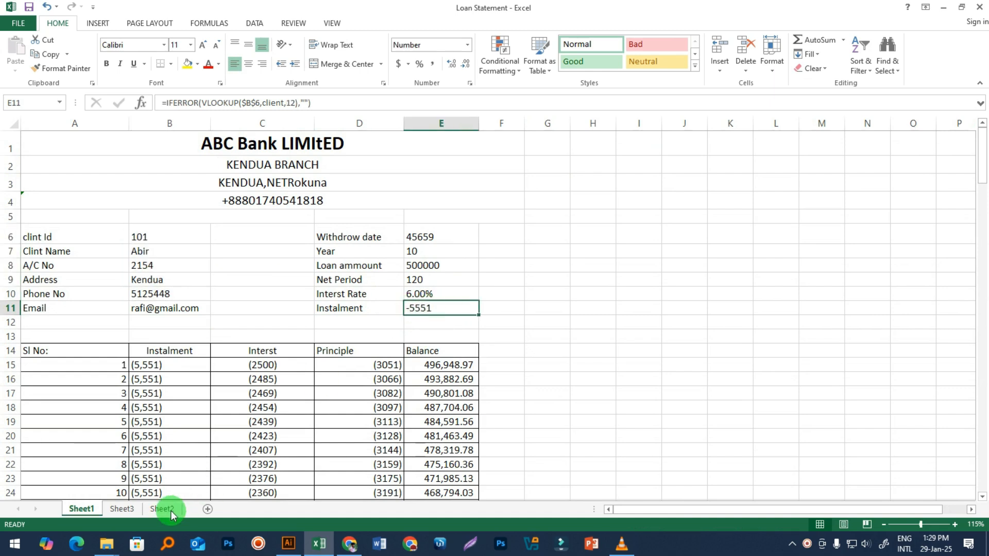
left_click(124, 509)
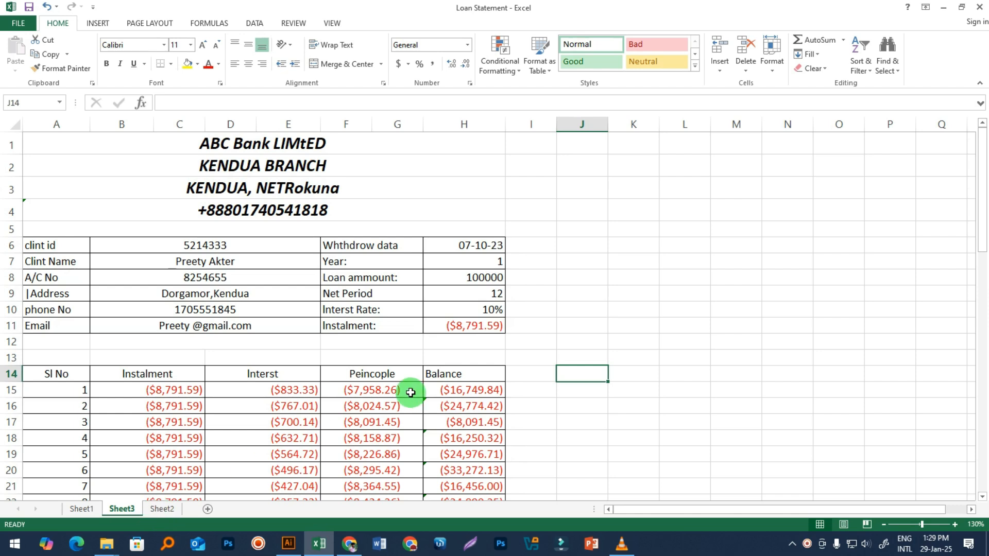
left_click(82, 509)
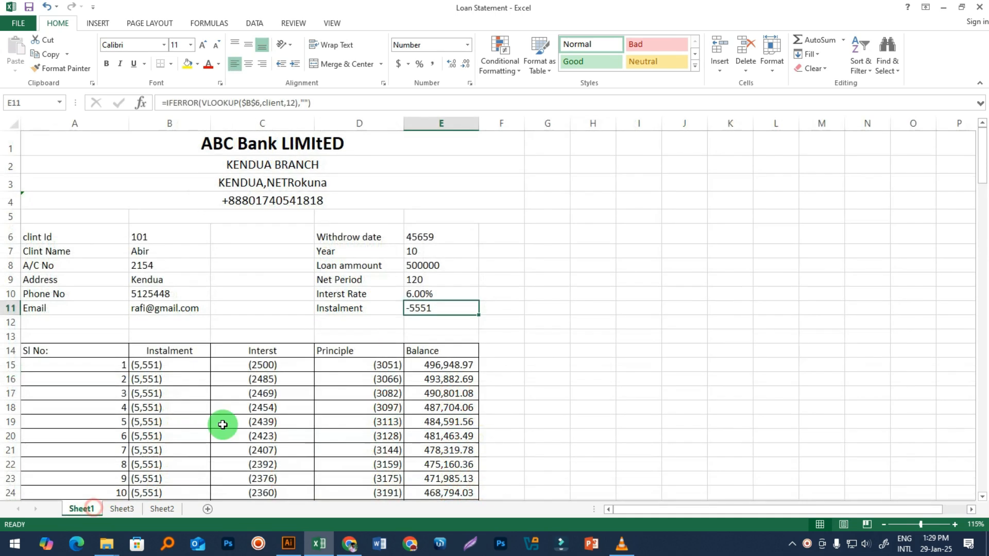